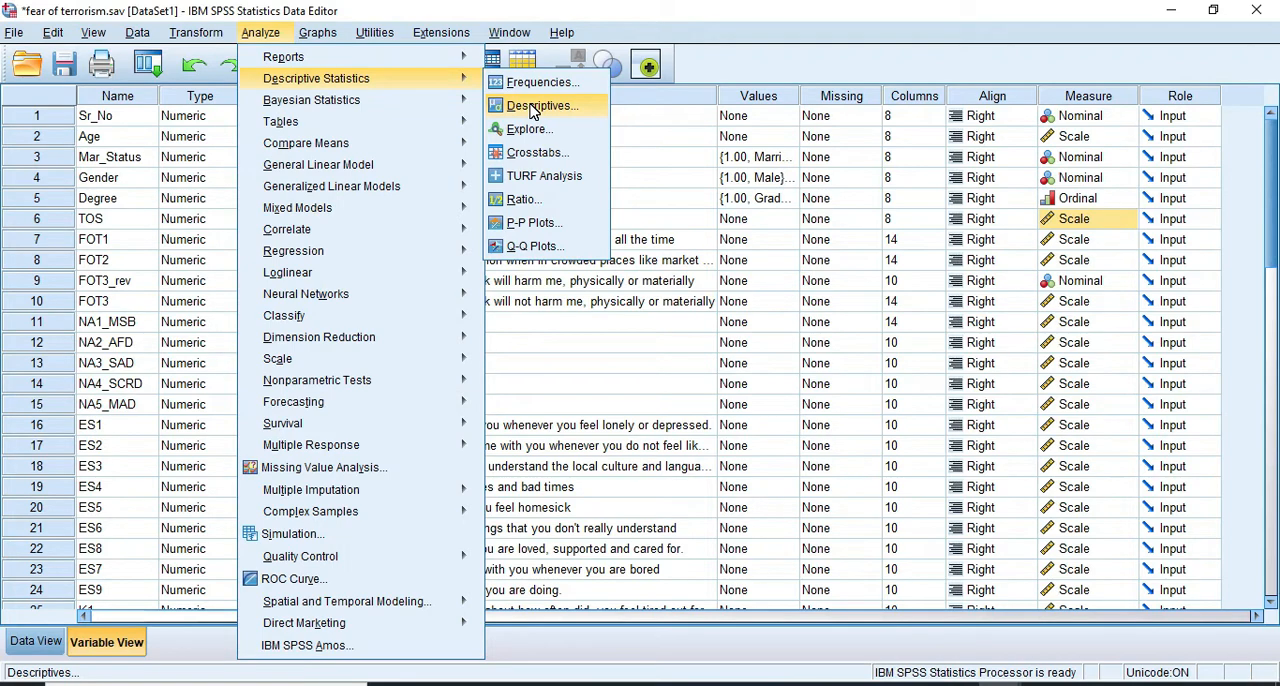
# Open the Descriptives analysis and remove Age and TOS from its variables
pyautogui.moveTo(300, 250)
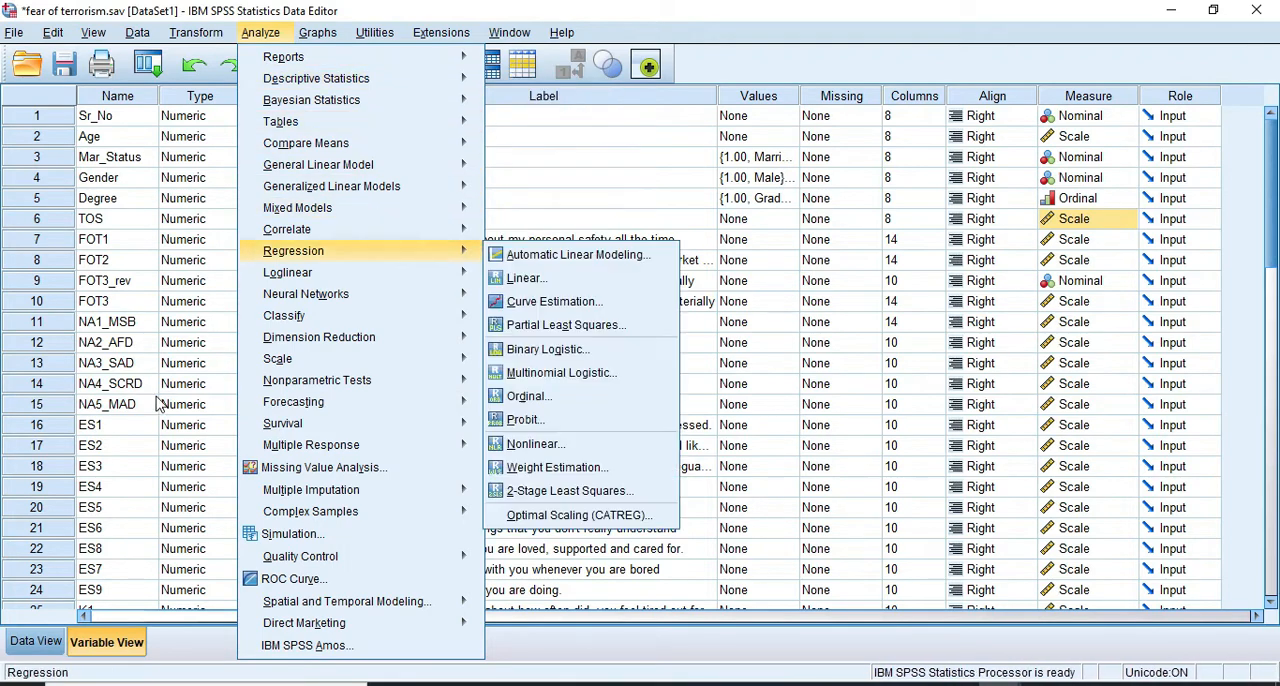
pyautogui.click(112, 432)
pyautogui.scroll(-6, 113, 480)
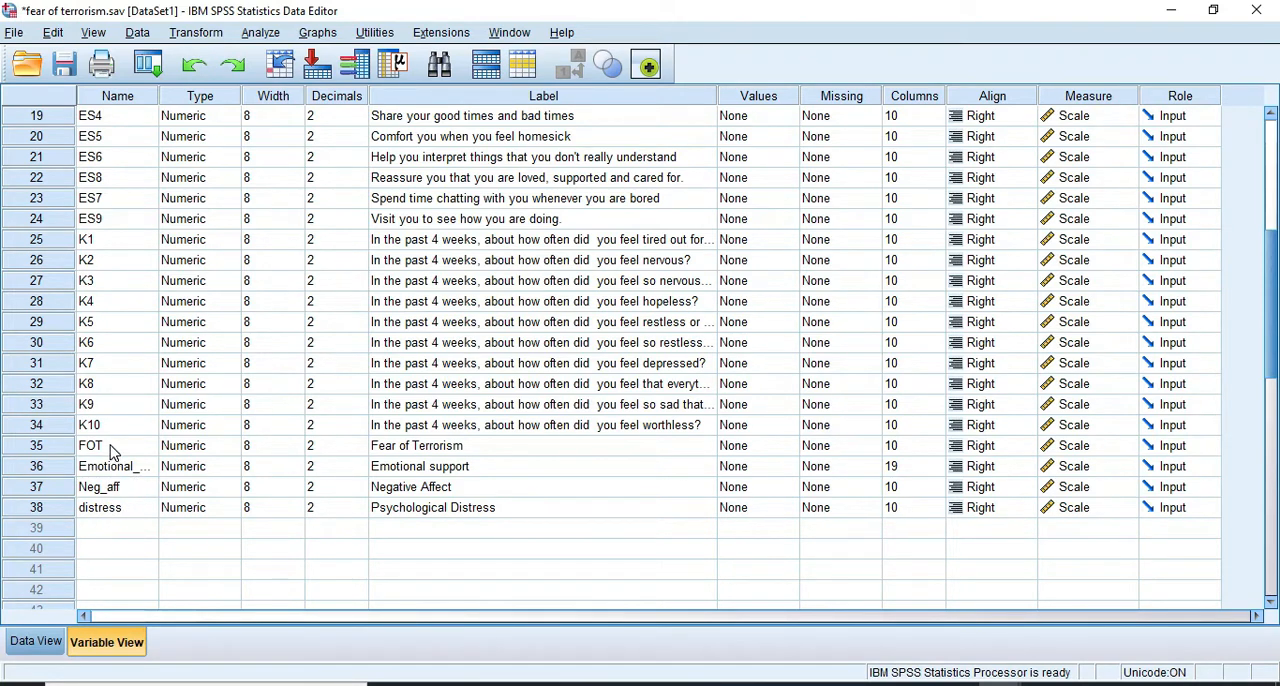
pyautogui.click(259, 38)
pyautogui.moveTo(287, 85)
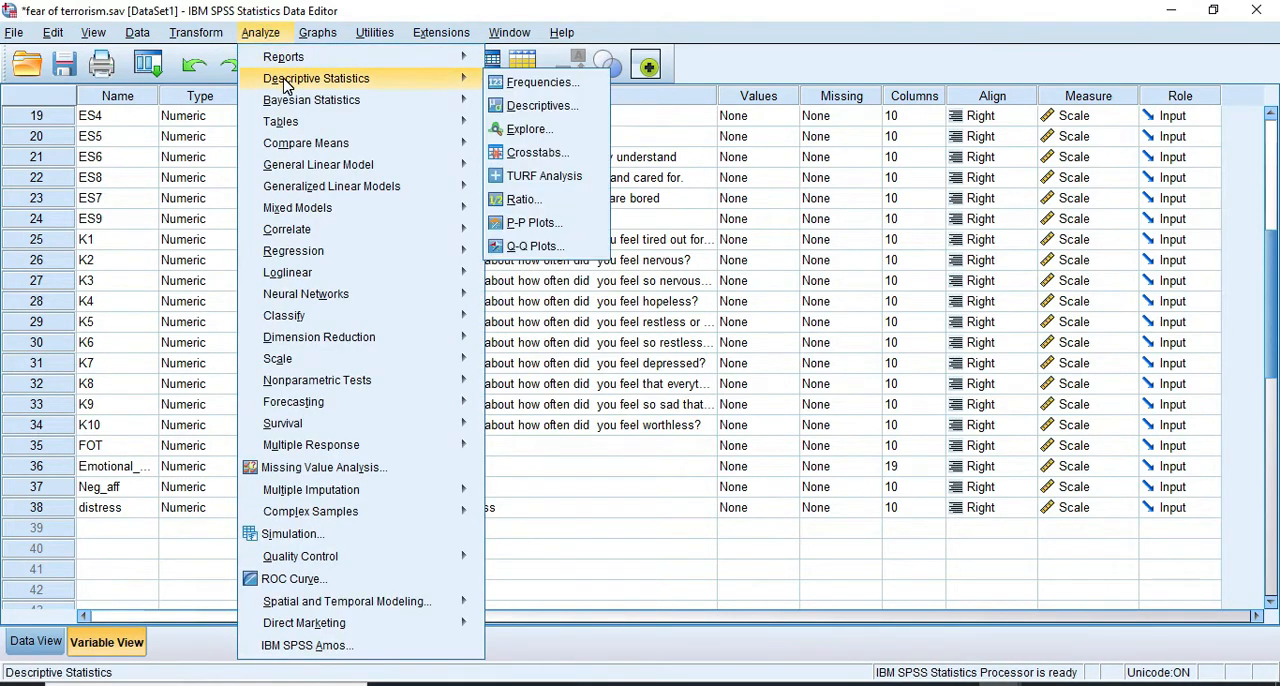
pyautogui.click(567, 112)
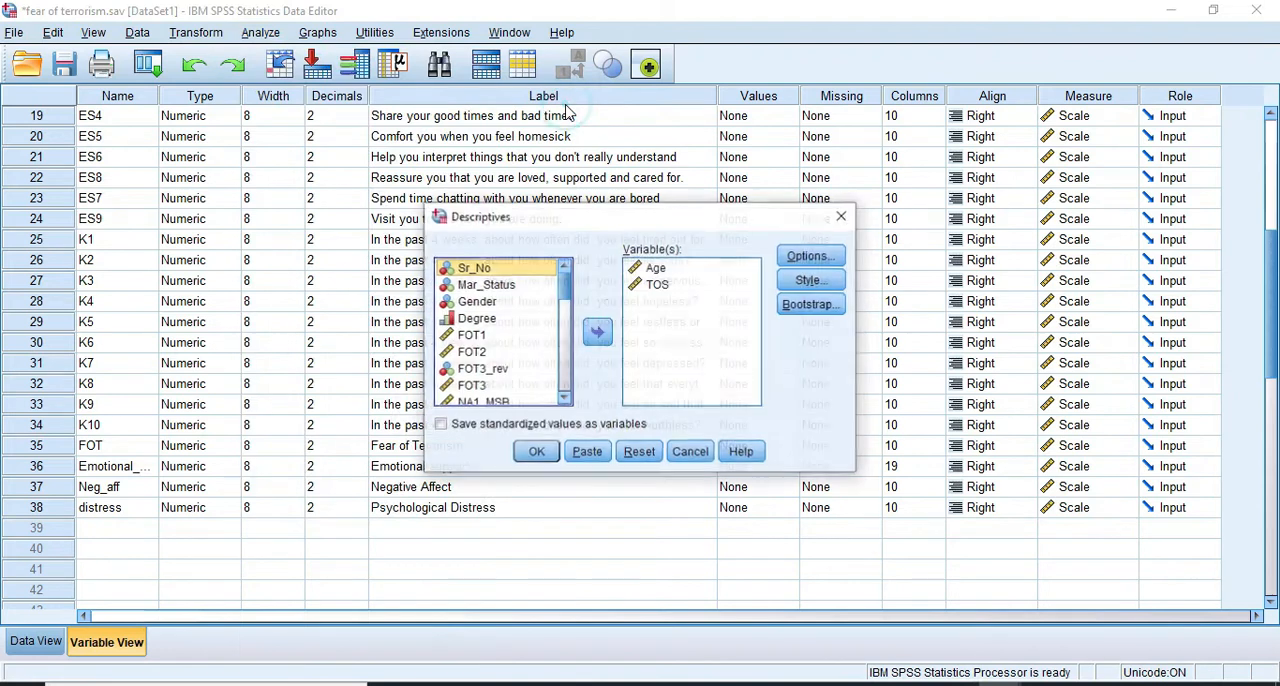
pyautogui.click(660, 287)
pyautogui.keyDown('shift'); pyautogui.click(655, 268); pyautogui.keyUp('shift')
pyautogui.click(597, 332)
# Add FOT, Emotional_support, Neg_aff and distress as the variables of the Descriptives analysis
pyautogui.scroll(-4, 495, 360)
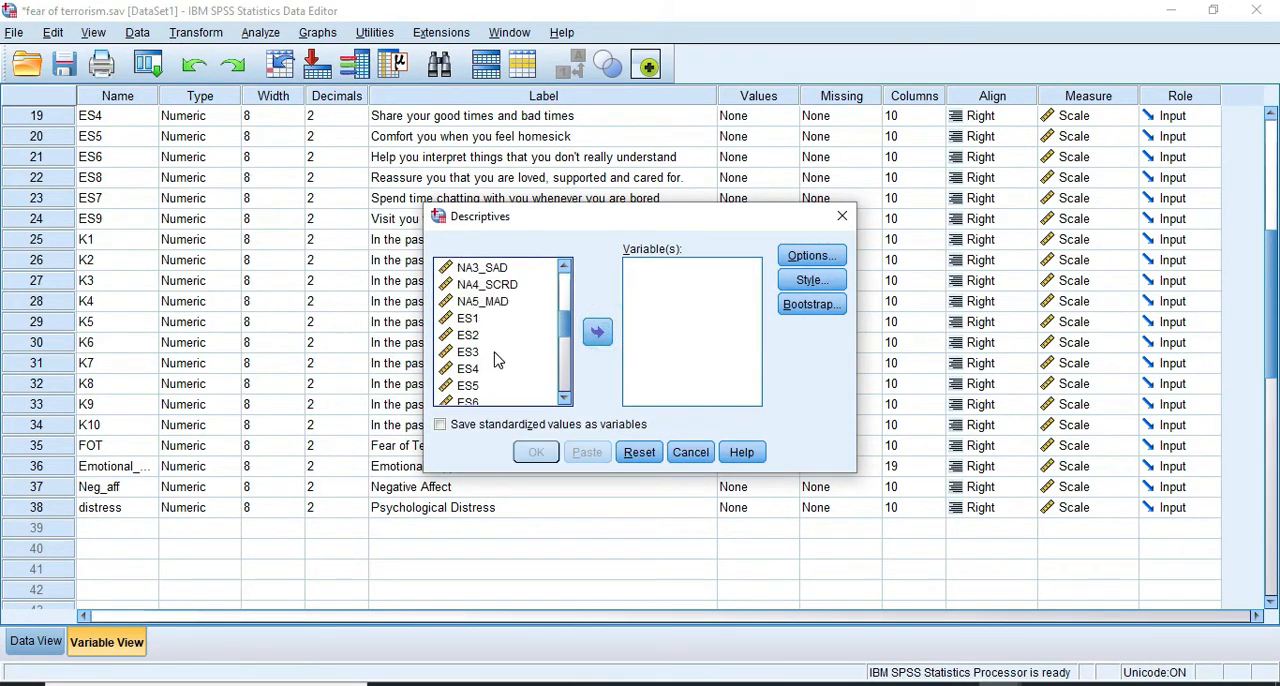
pyautogui.scroll(-6, 485, 360)
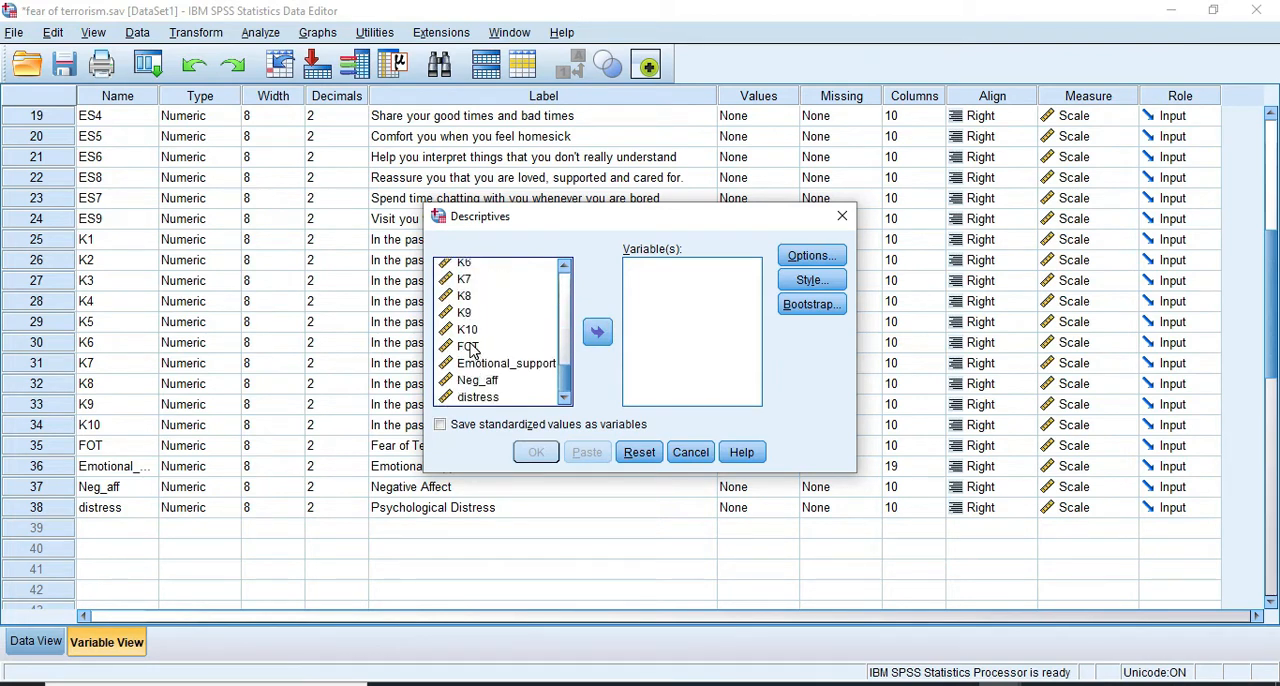
pyautogui.click(470, 348)
pyautogui.keyDown('shift'); pyautogui.click(474, 366); pyautogui.keyUp('shift')
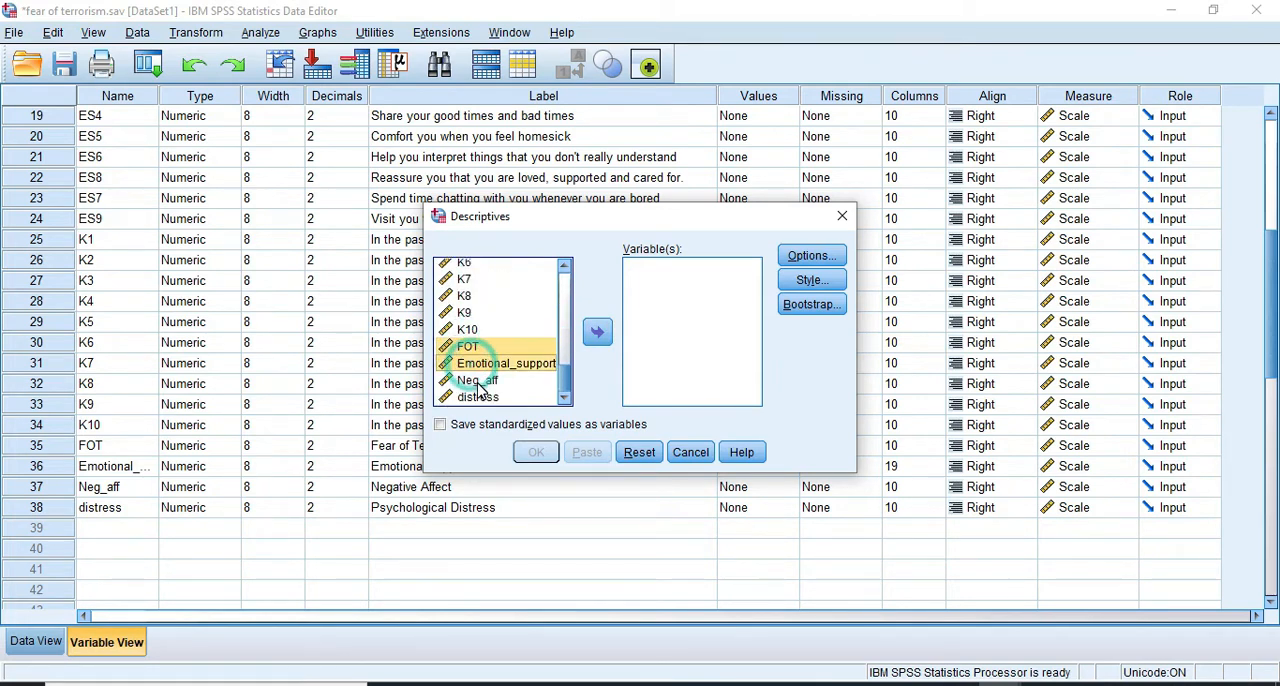
pyautogui.keyDown('shift'); pyautogui.click(480, 382); pyautogui.keyUp('shift')
pyautogui.keyDown('shift'); pyautogui.click(484, 397); pyautogui.keyUp('shift')
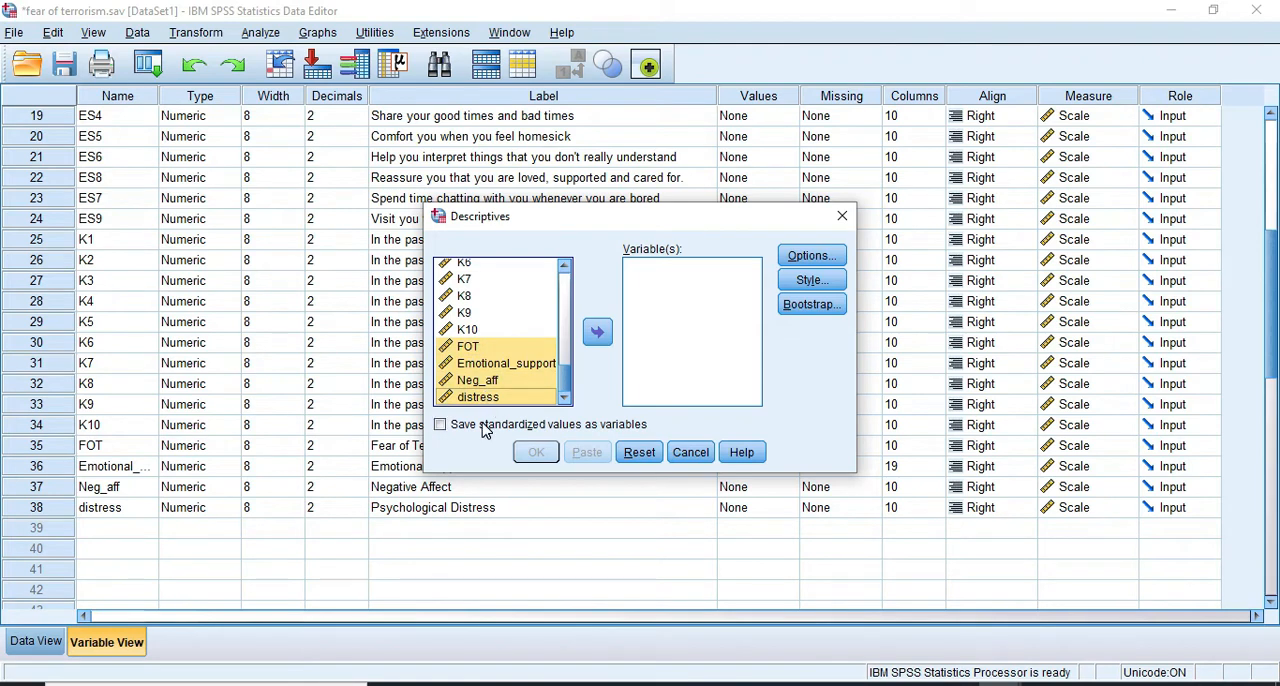
pyautogui.click(600, 335)
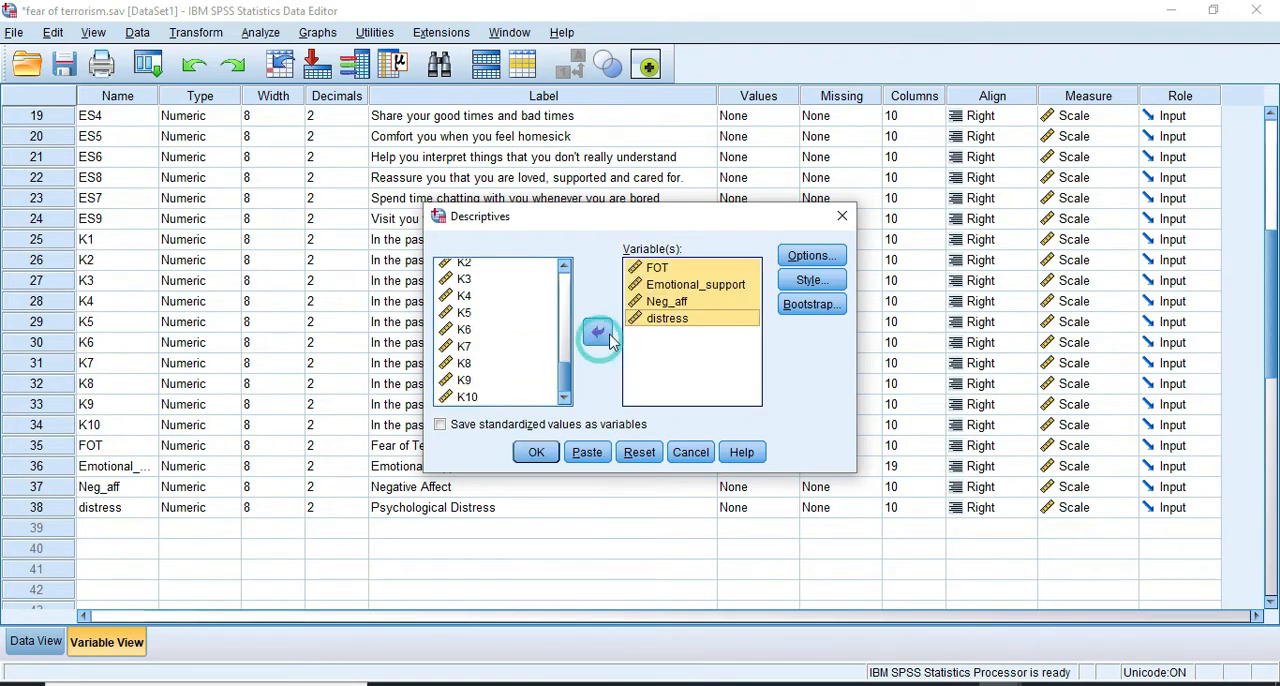
# Confirm mean, standard deviation, minimum, maximum, kurtosis and skewness as the statistics and run the Descriptives analysis
pyautogui.click(810, 258)
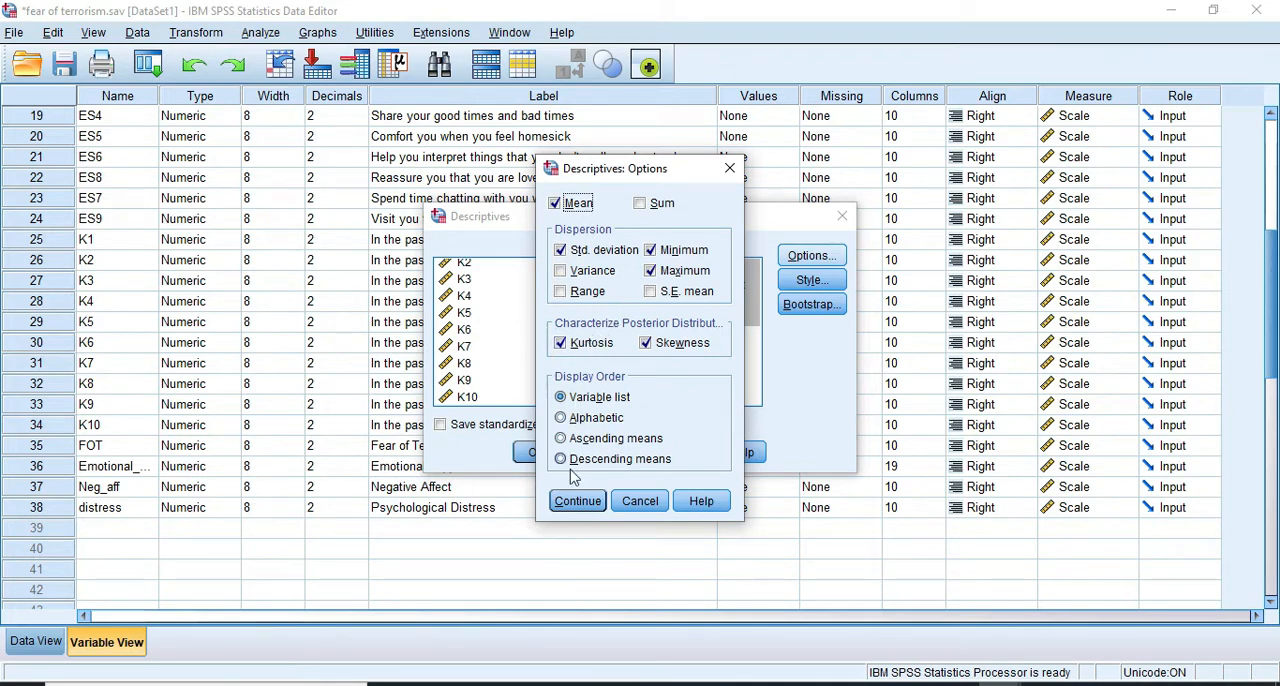
pyautogui.click(577, 502)
pyautogui.click(808, 283)
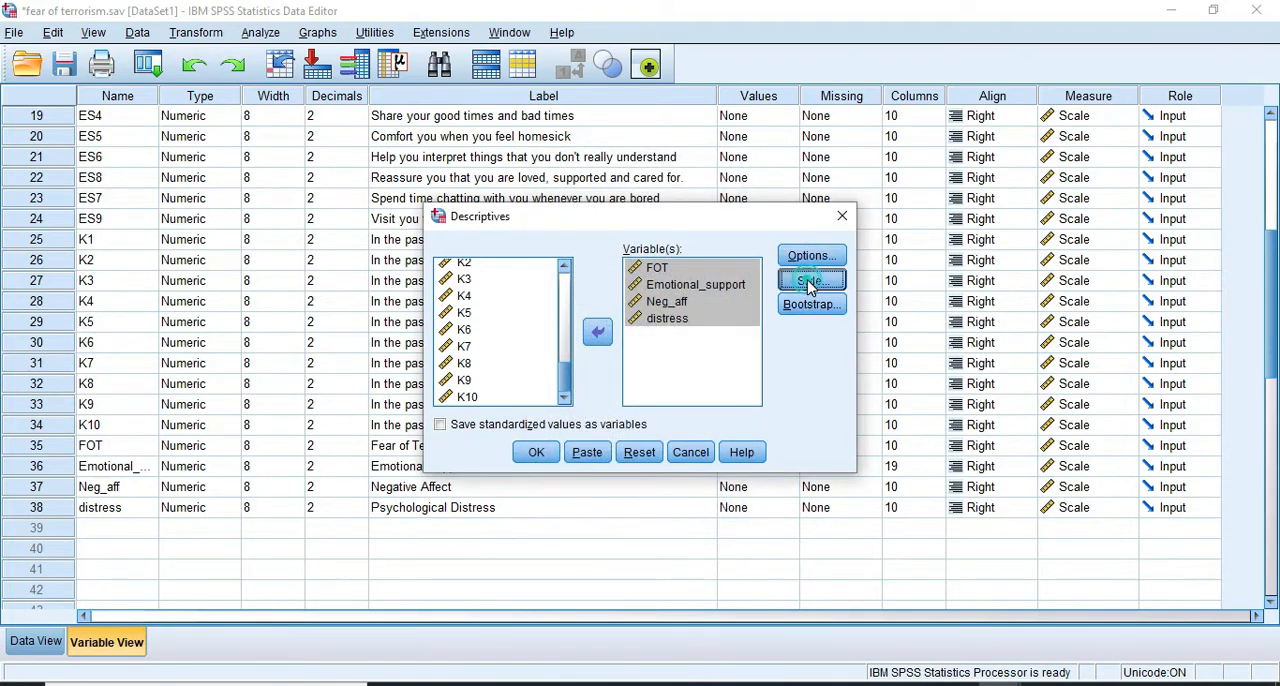
pyautogui.click(655, 512)
pyautogui.click(538, 456)
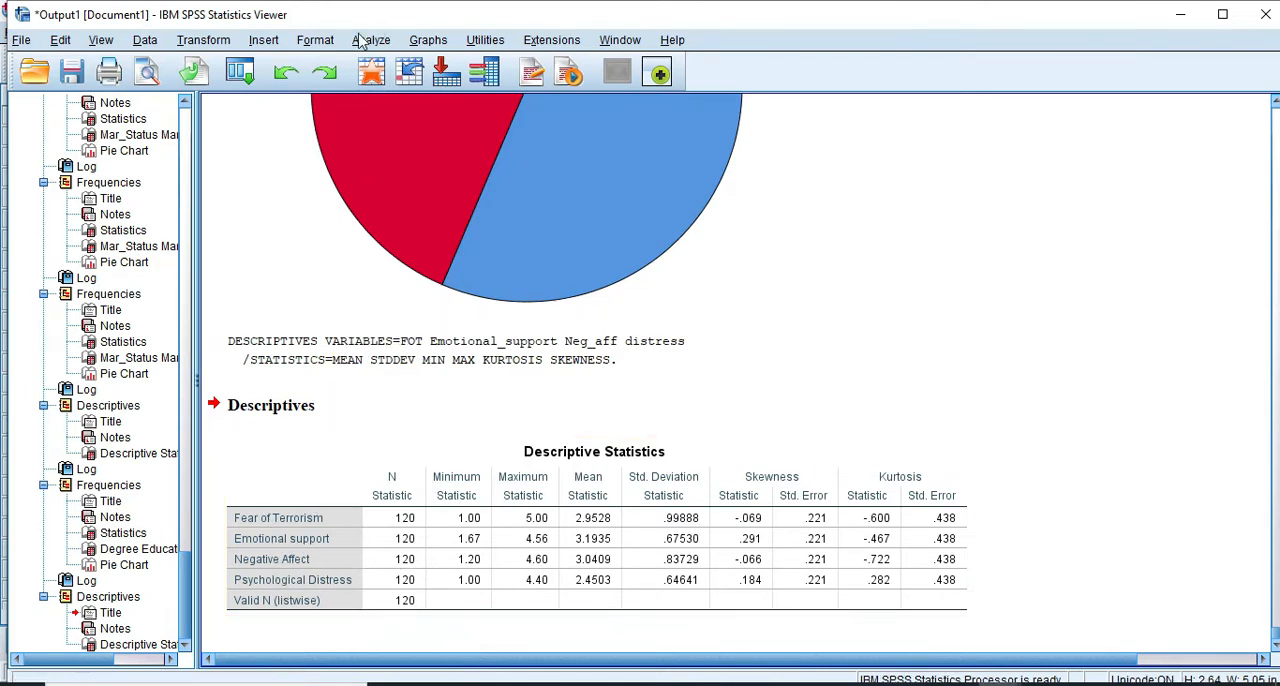
pyautogui.click(360, 38)
pyautogui.moveTo(395, 88)
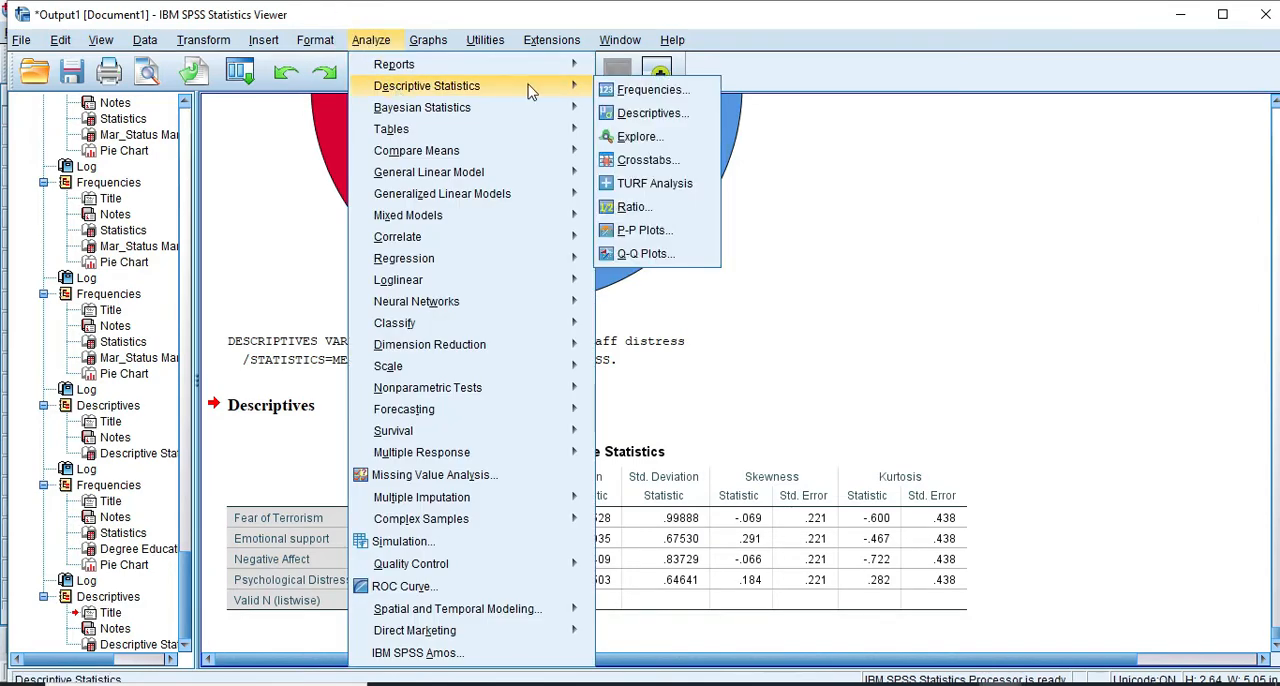
pyautogui.click(617, 90)
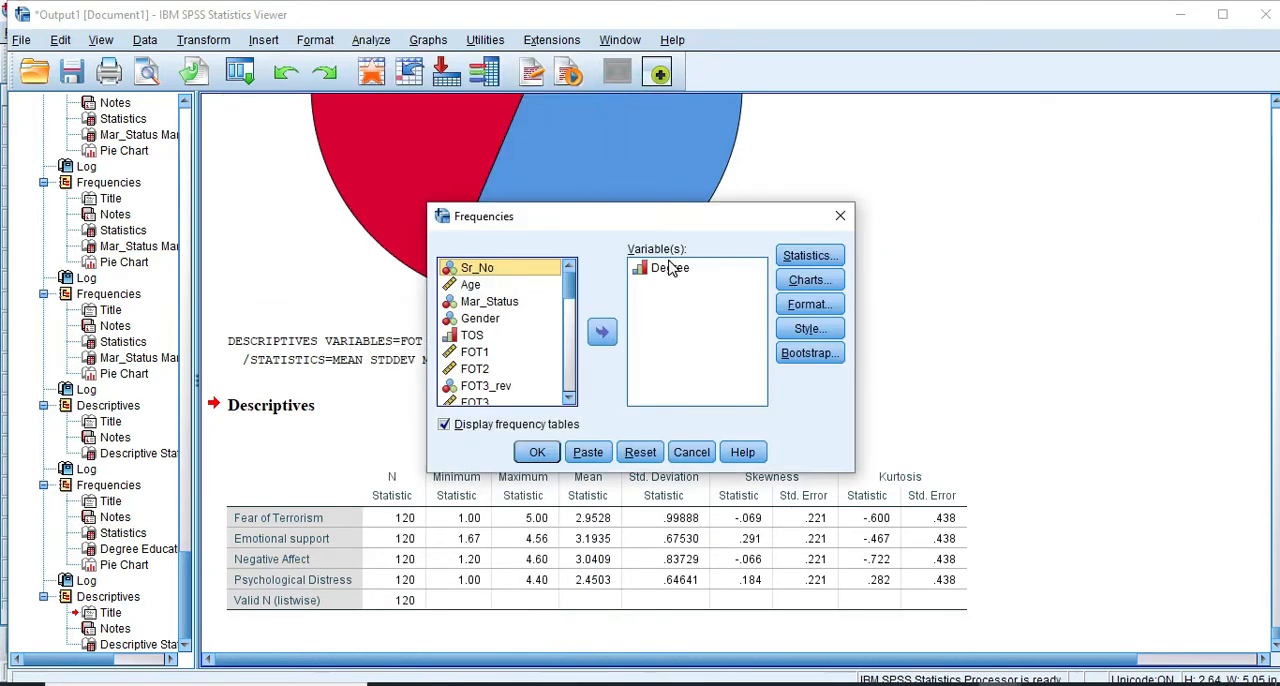
pyautogui.click(665, 268)
pyautogui.click(602, 334)
pyautogui.scroll(-10, 503, 345)
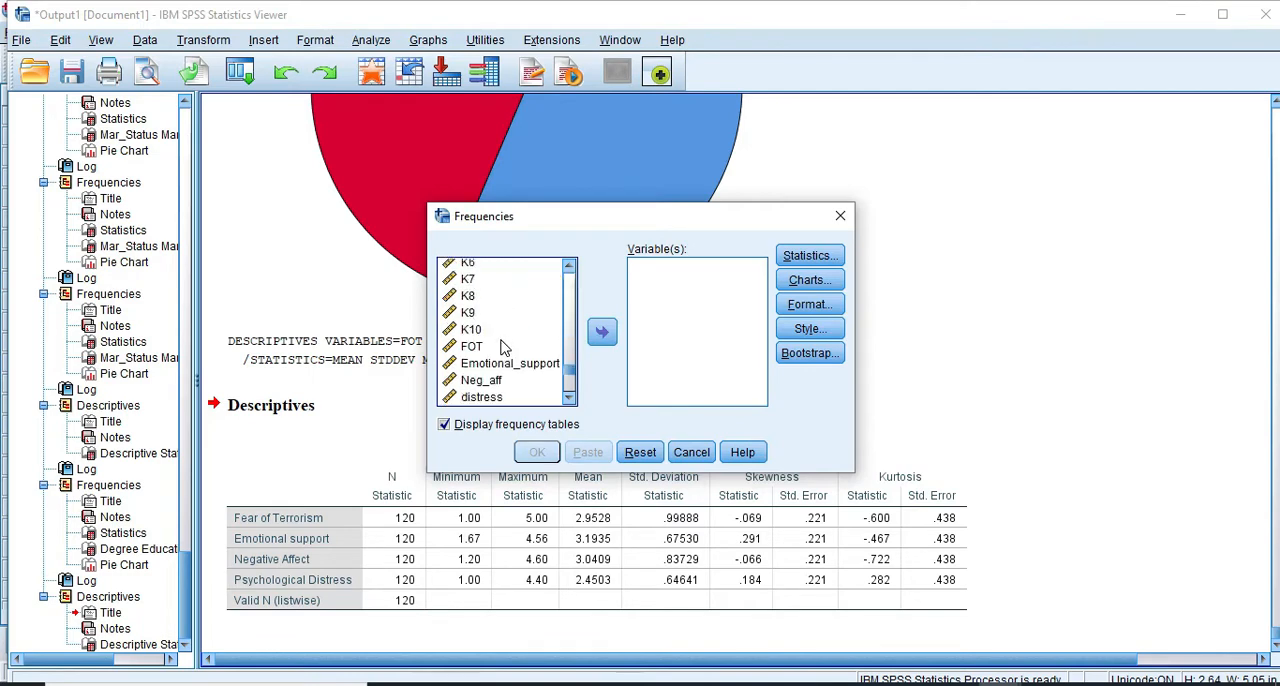
pyautogui.click(474, 346)
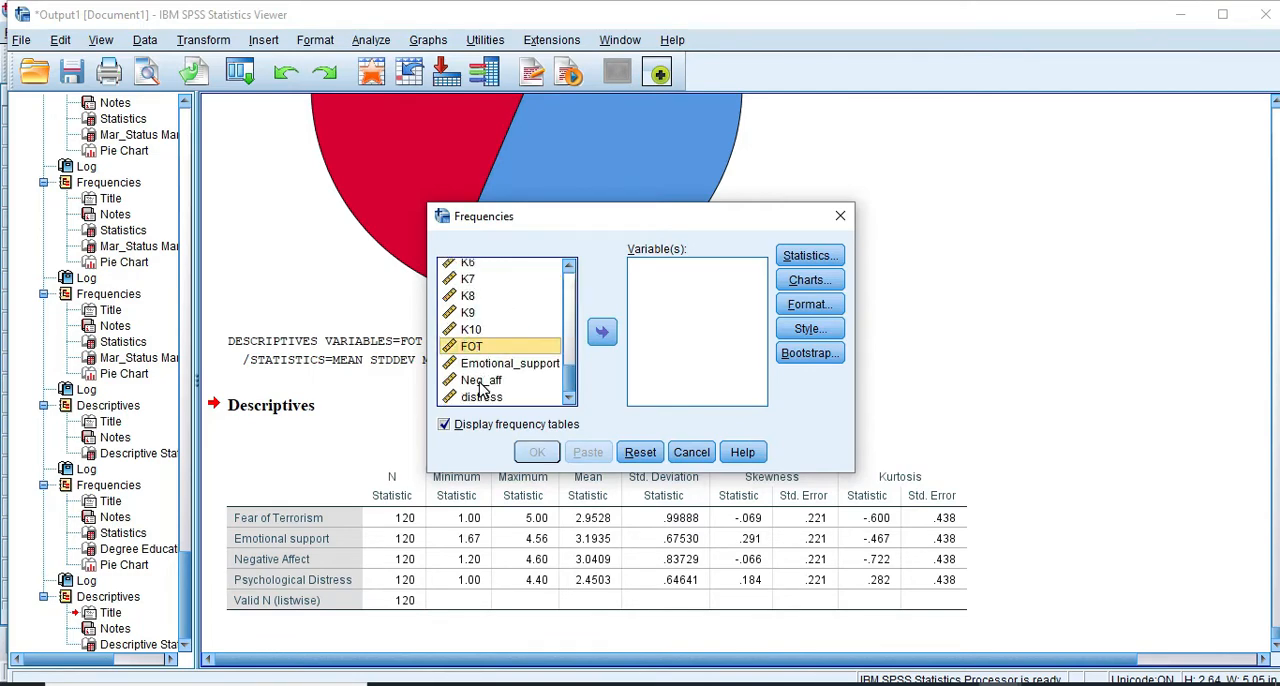
pyautogui.keyDown('shift'); pyautogui.click(481, 397); pyautogui.keyUp('shift')
pyautogui.click(602, 332)
pyautogui.click(808, 257)
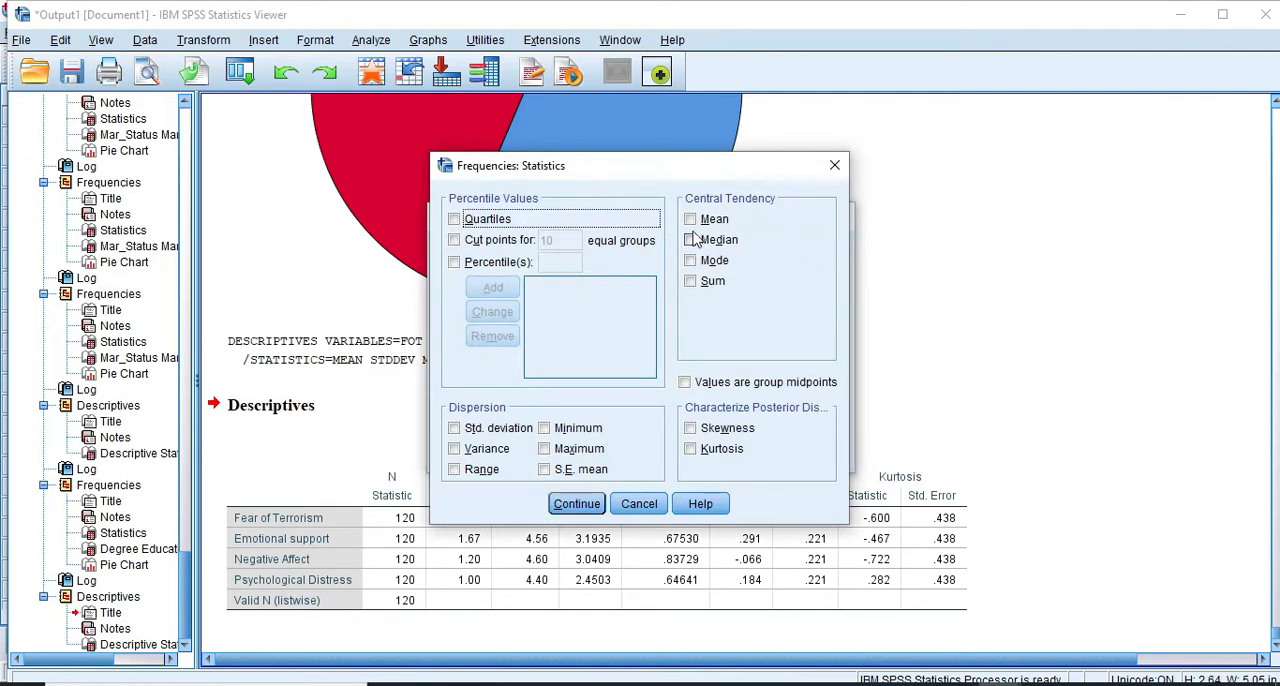
pyautogui.click(690, 219)
pyautogui.click(691, 259)
pyautogui.click(690, 240)
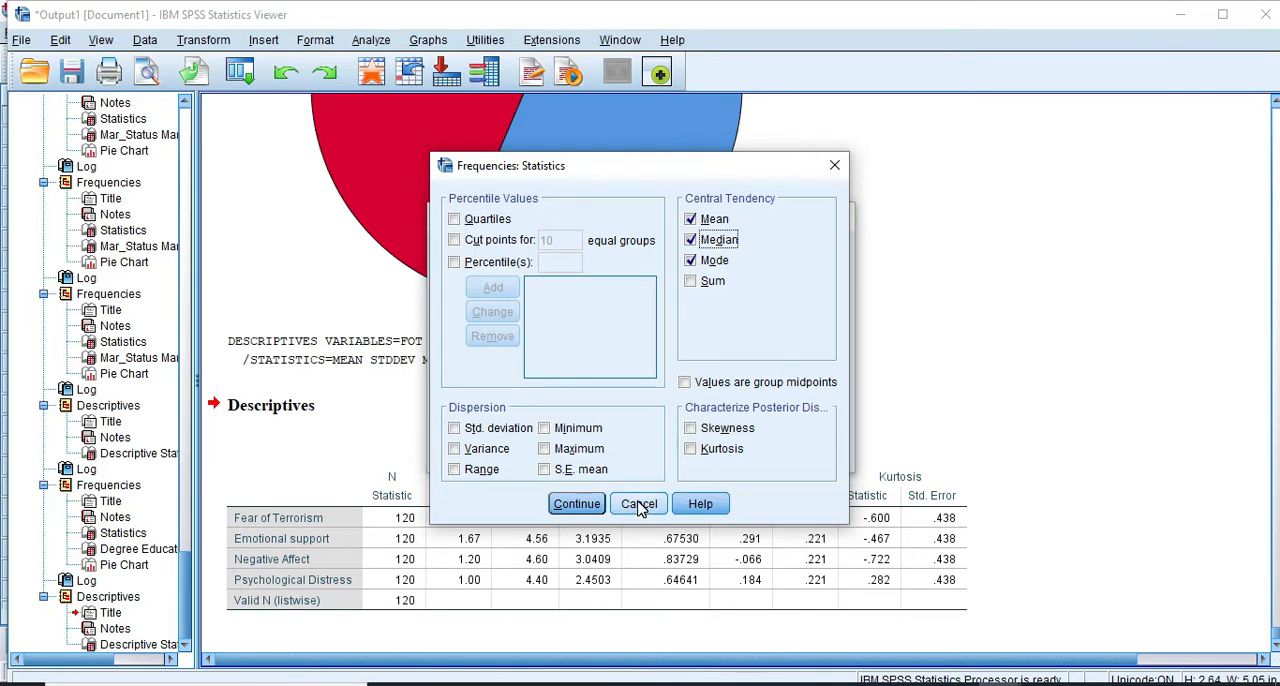
pyautogui.click(639, 505)
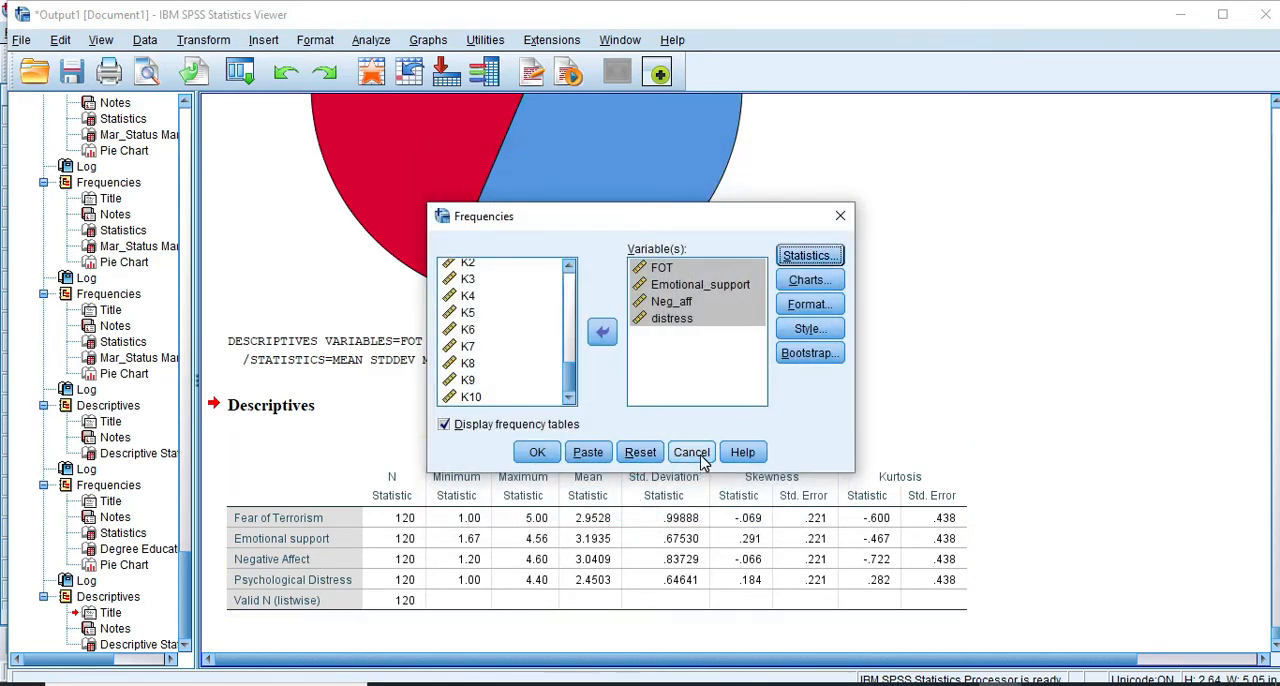
pyautogui.click(691, 452)
# Start a Means comparison with FOT as a dependent variable
pyautogui.click(378, 42)
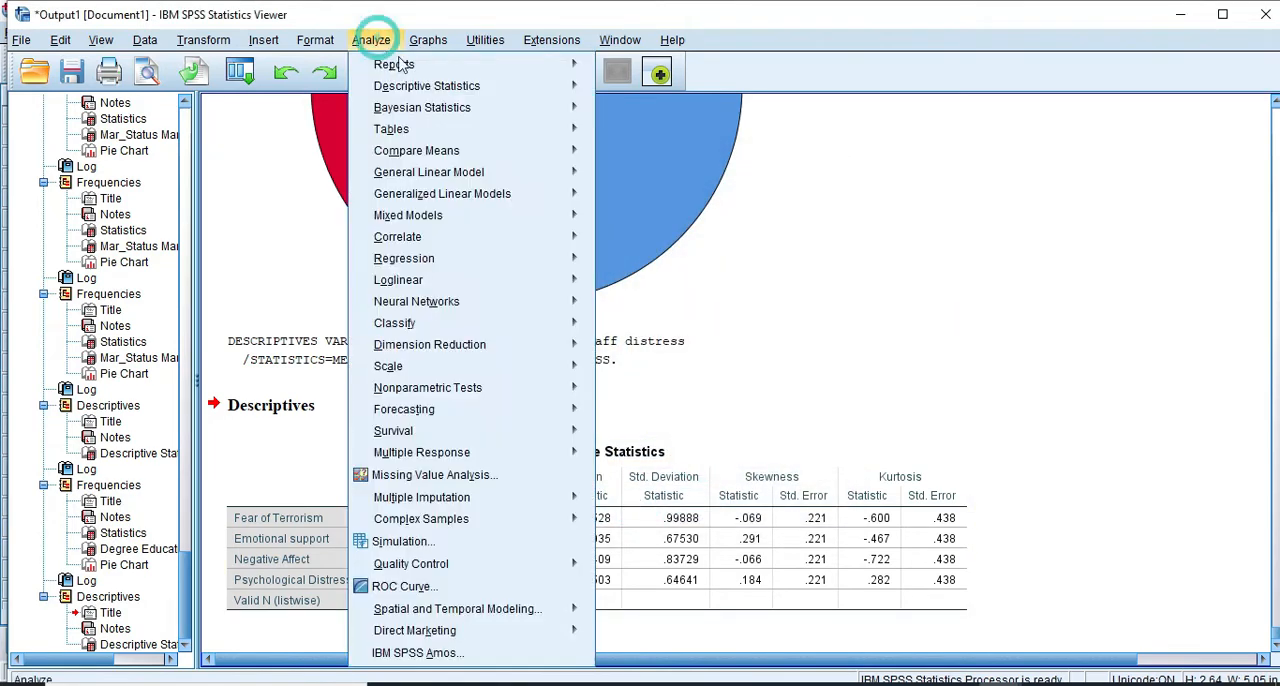
pyautogui.moveTo(412, 88)
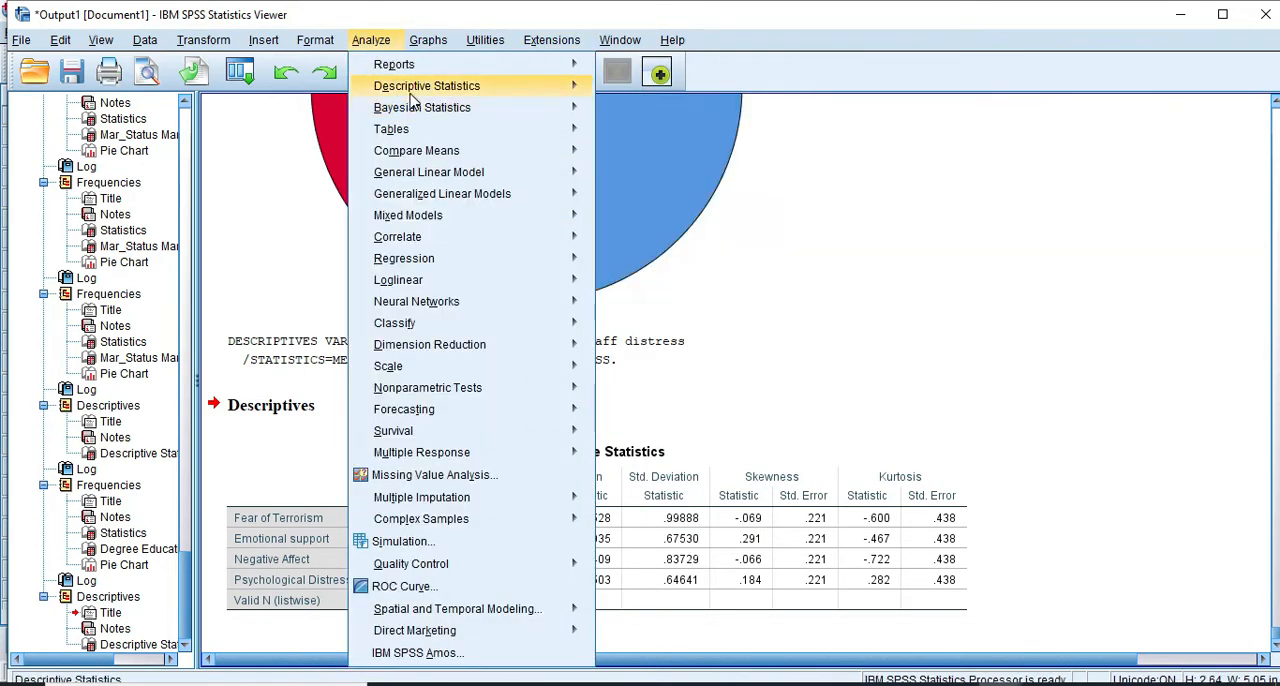
pyautogui.moveTo(420, 156)
pyautogui.click(660, 156)
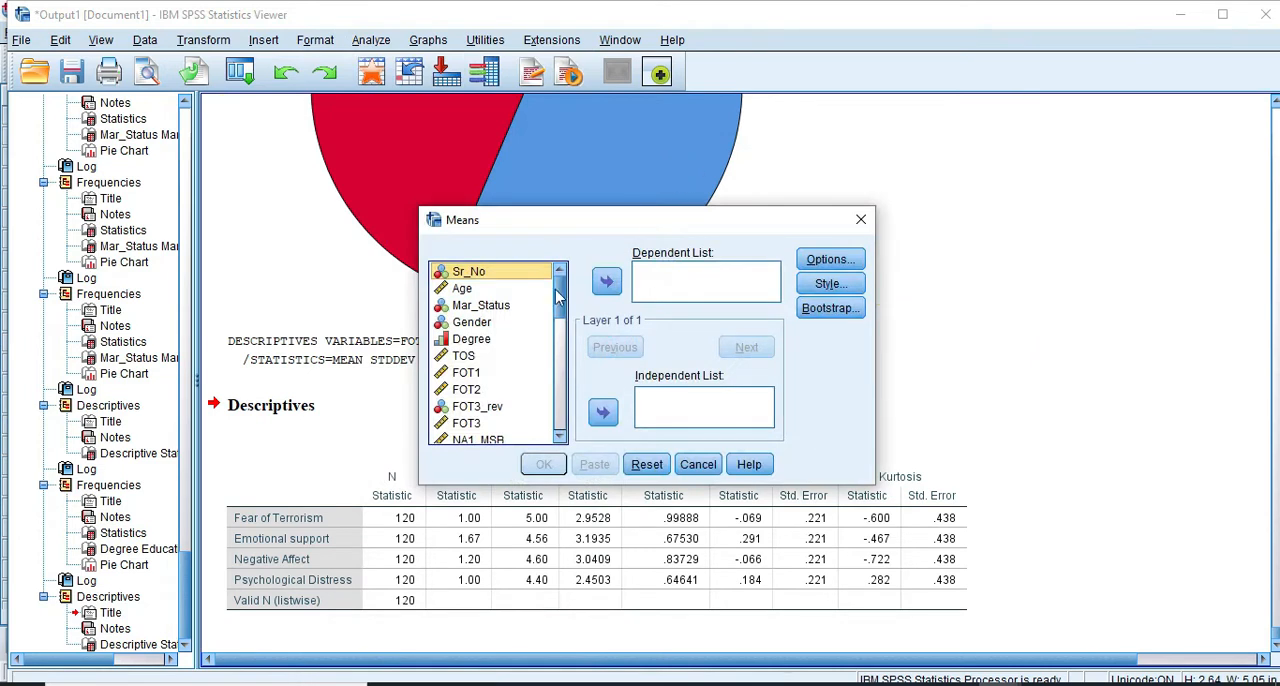
pyautogui.scroll(-8, 488, 360)
pyautogui.scroll(-2, 490, 400)
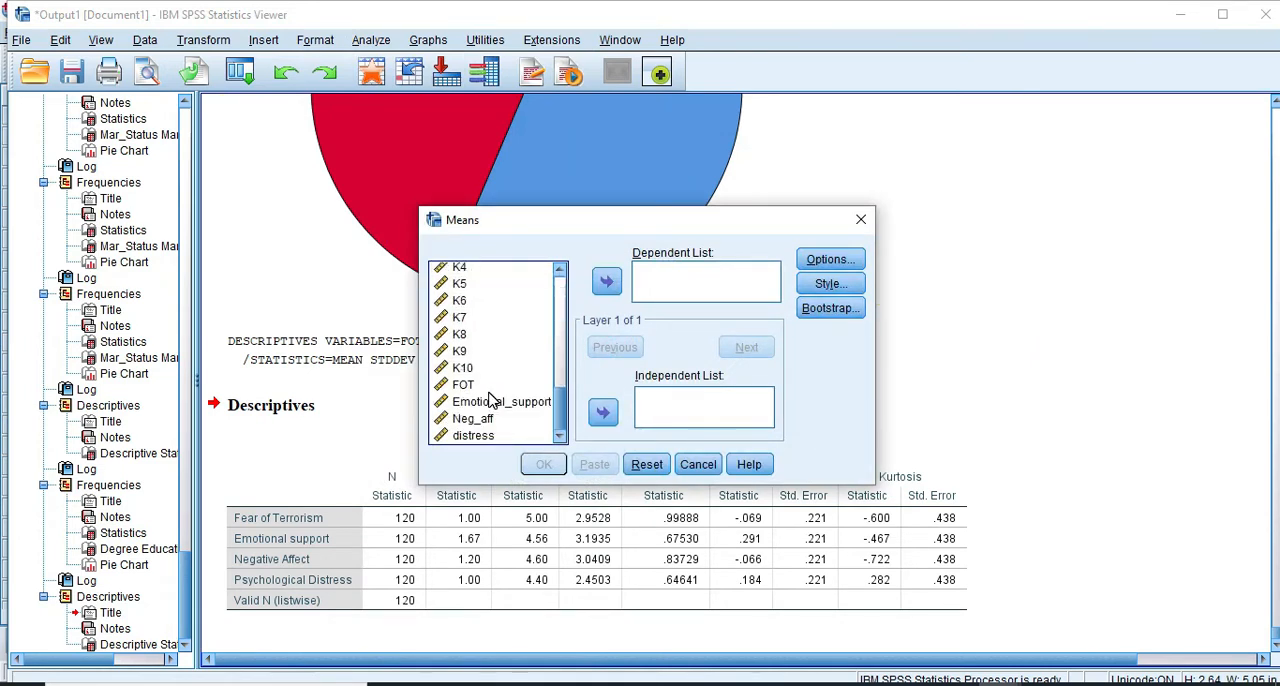
pyautogui.click(463, 384)
pyautogui.click(606, 281)
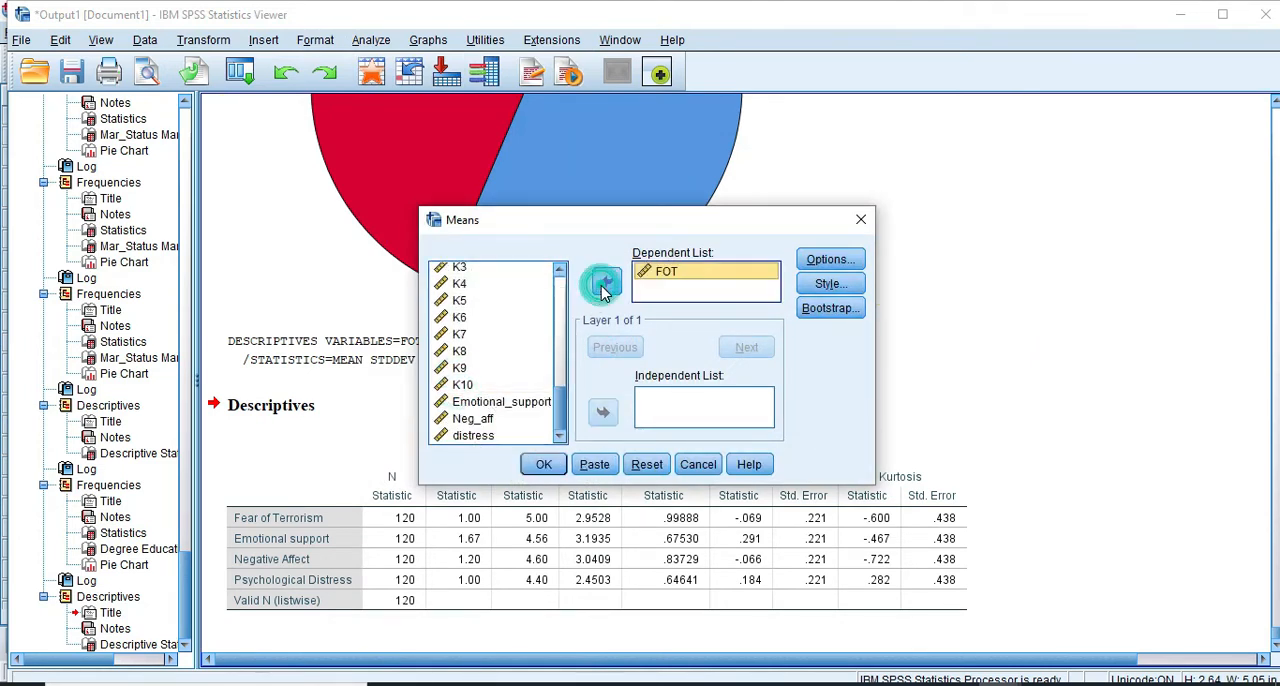
# Add Emotional_support, Neg_aff and distress to the dependent variables of the Means comparison
pyautogui.click(470, 402)
pyautogui.click(606, 281)
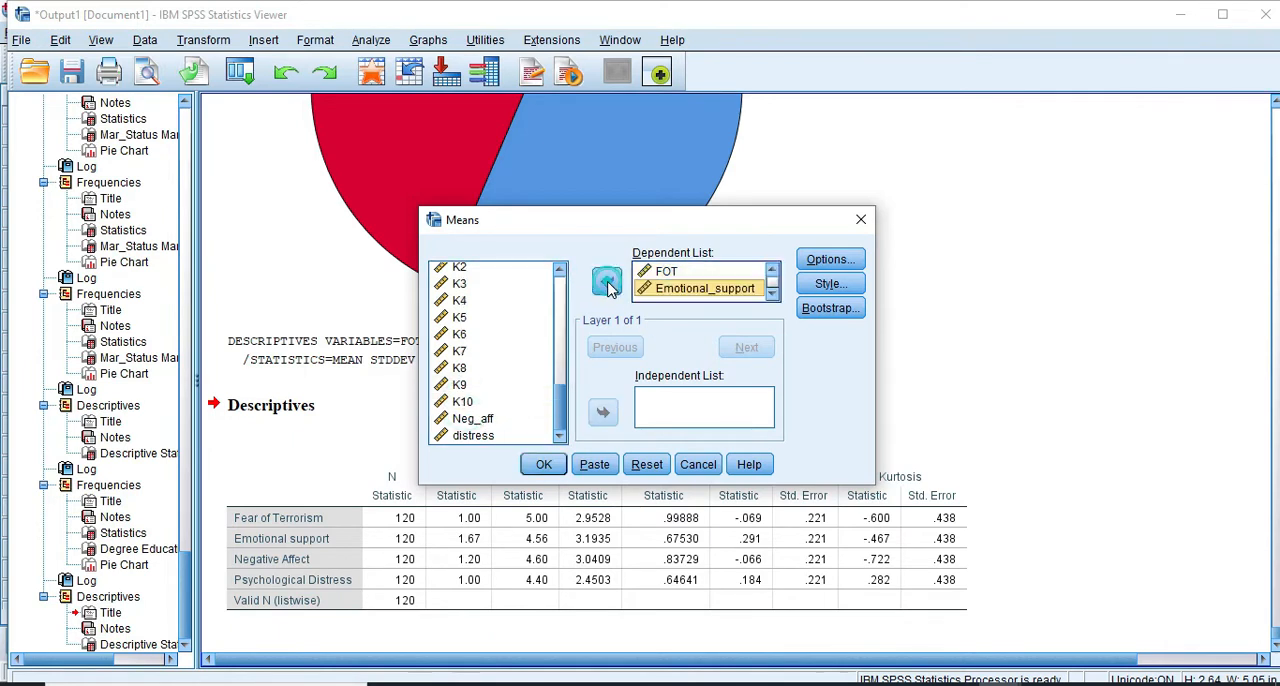
pyautogui.click(473, 418)
pyautogui.click(606, 281)
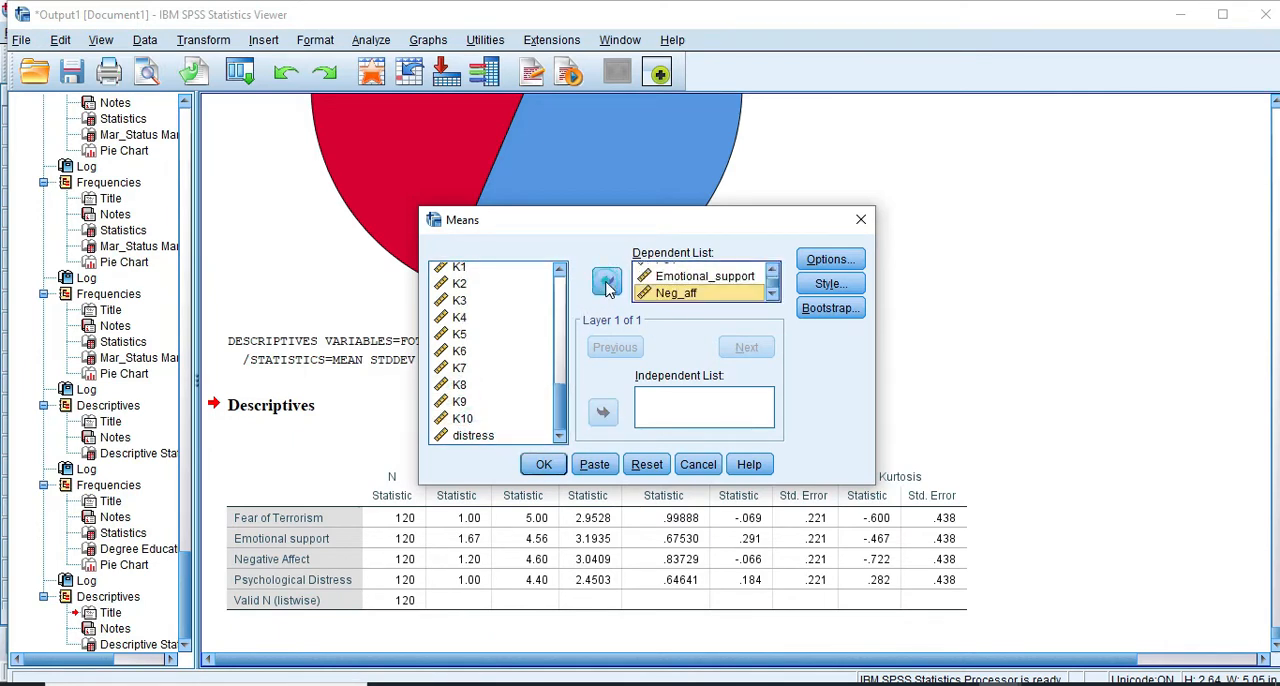
pyautogui.click(473, 436)
pyautogui.click(606, 281)
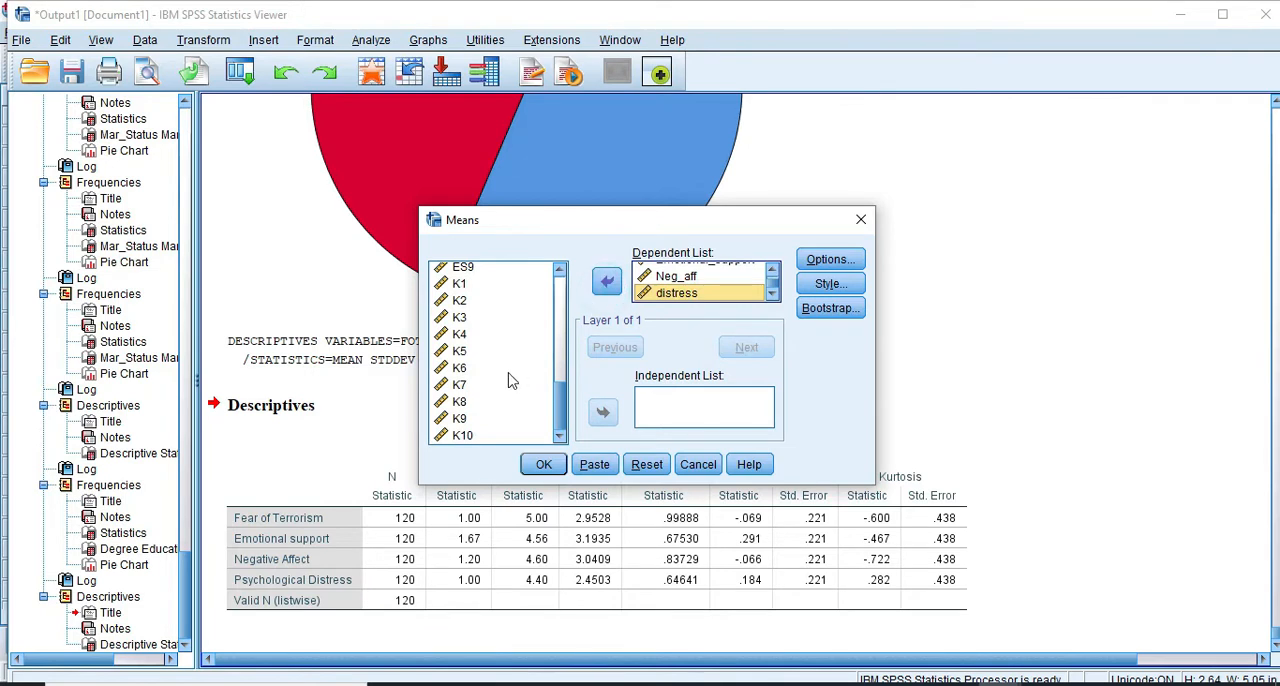
# Set Gender as the independent variable and run the Means comparison
pyautogui.scroll(10, 506, 380)
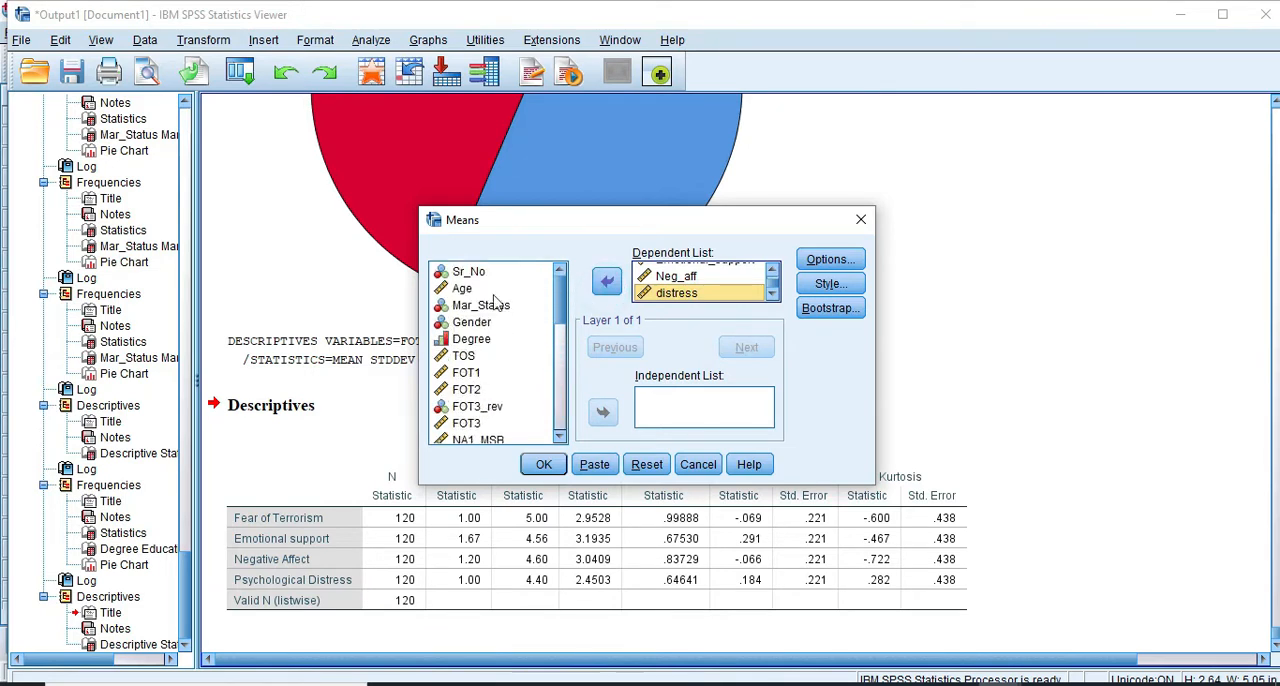
pyautogui.click(484, 306)
pyautogui.click(475, 322)
pyautogui.click(603, 412)
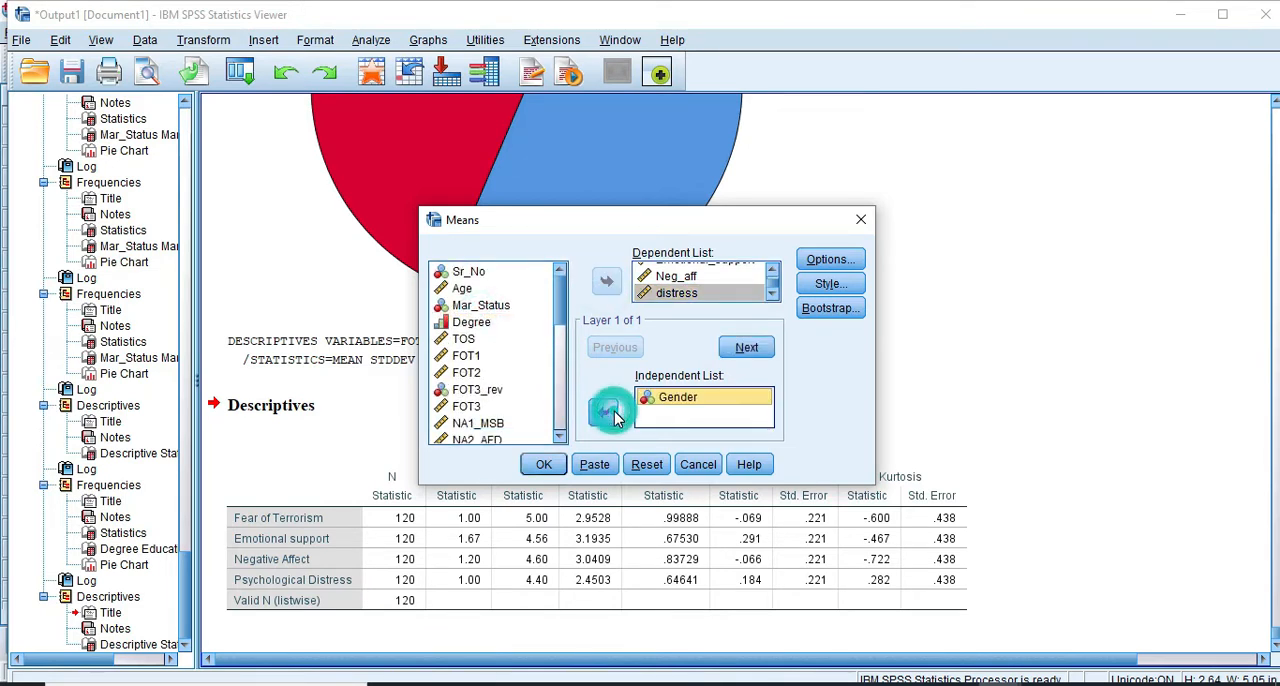
pyautogui.click(543, 465)
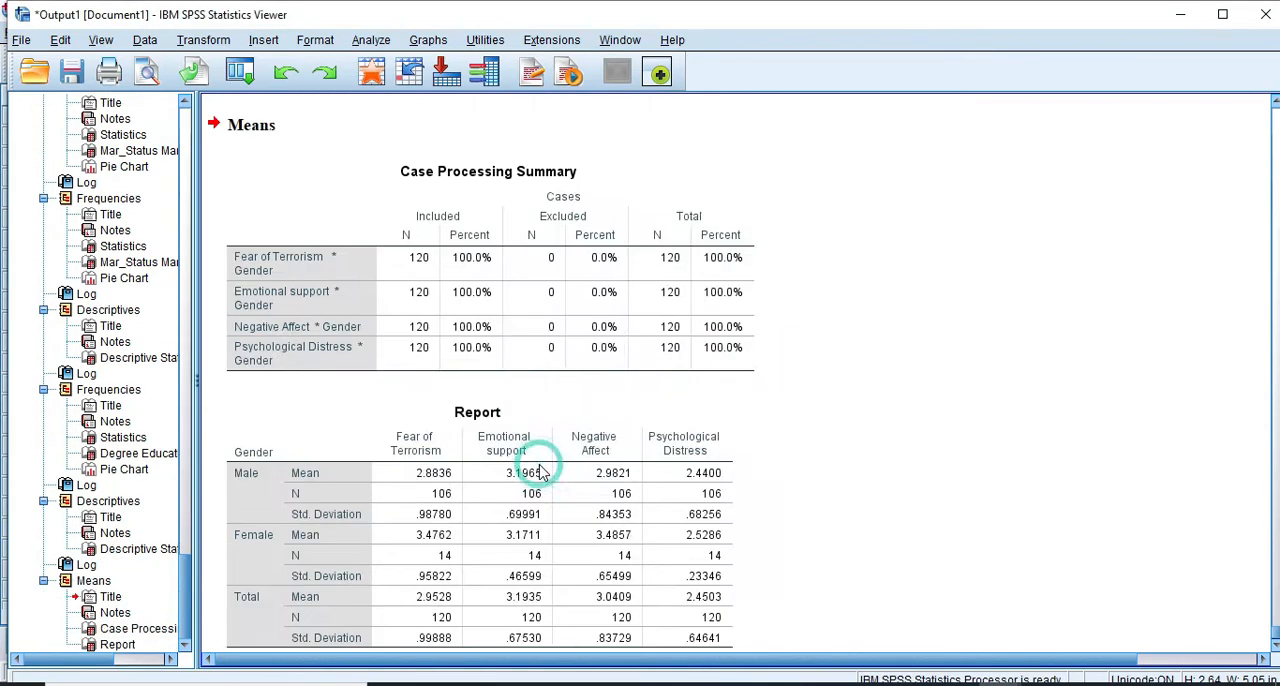
pyautogui.click(487, 346)
pyautogui.click(315, 414)
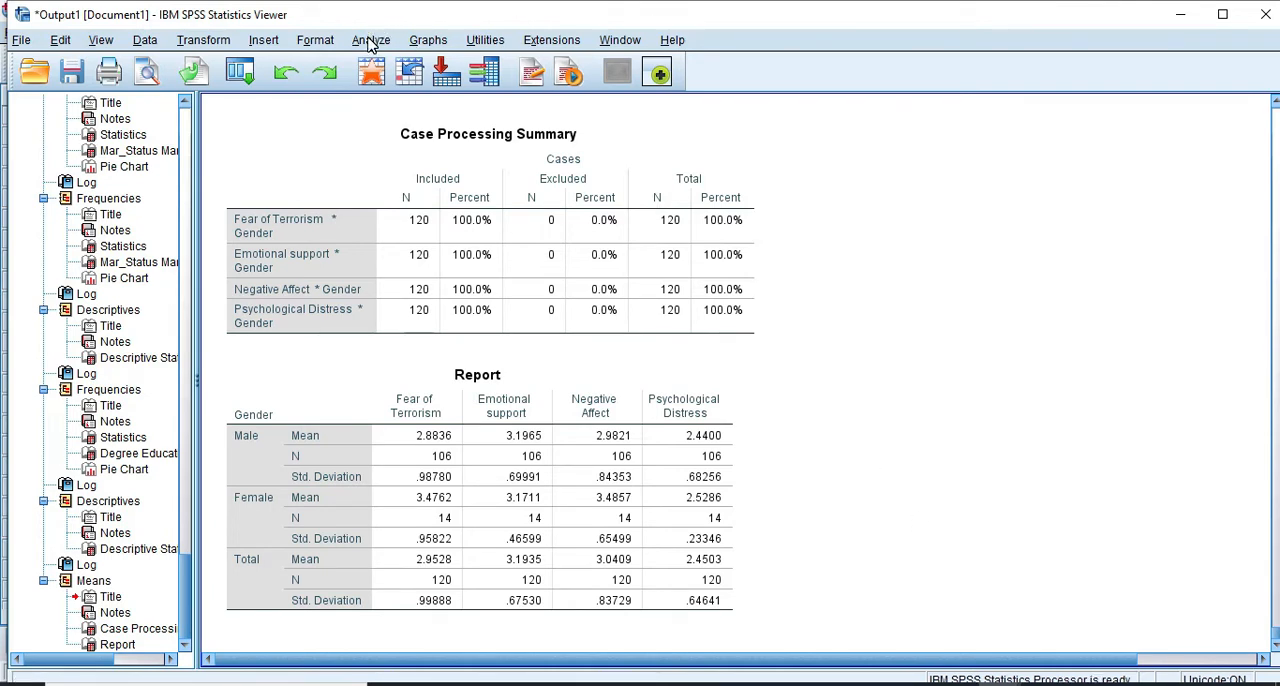
# Run the Means comparison again for the same dependent variables with Mar_Status replacing Gender as the grouping variable
pyautogui.click(371, 42)
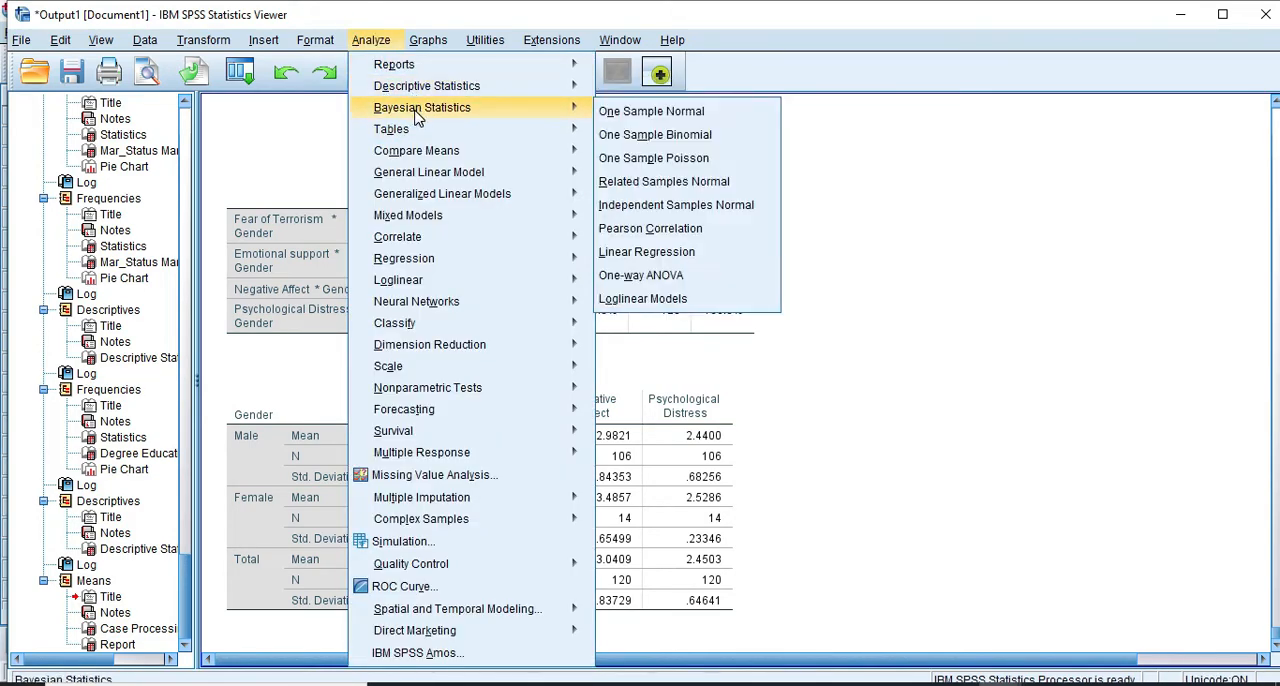
pyautogui.moveTo(418, 150)
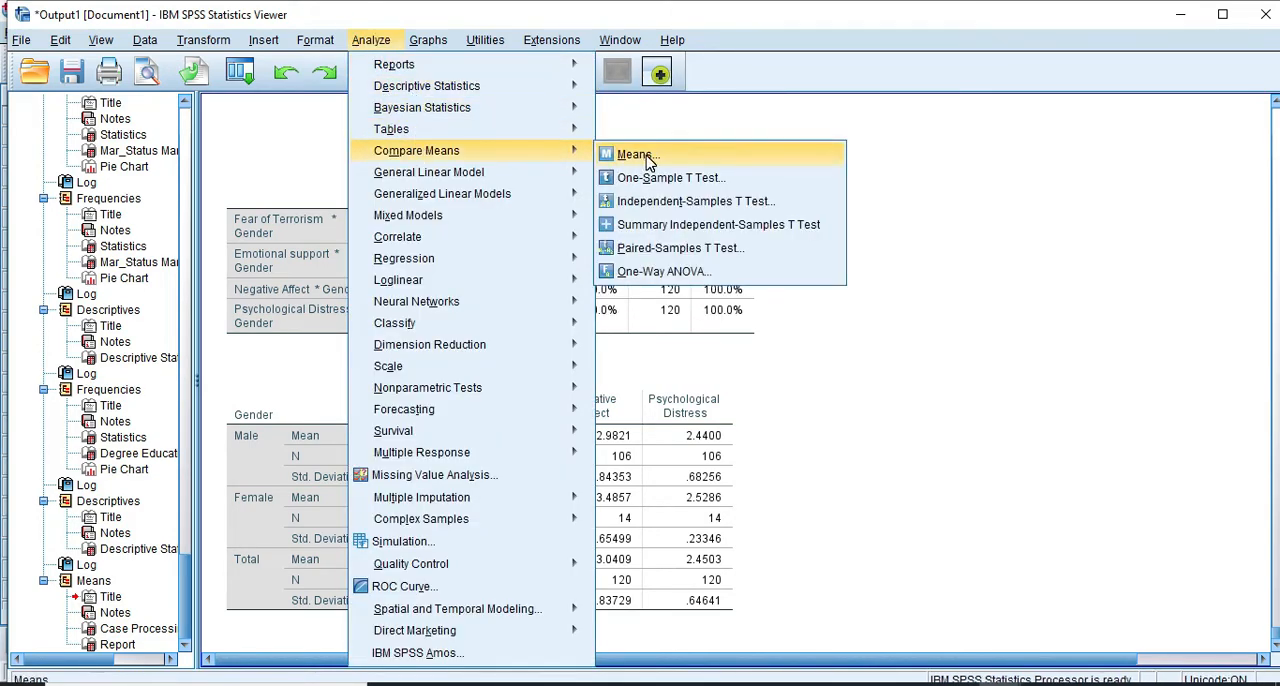
pyautogui.click(645, 155)
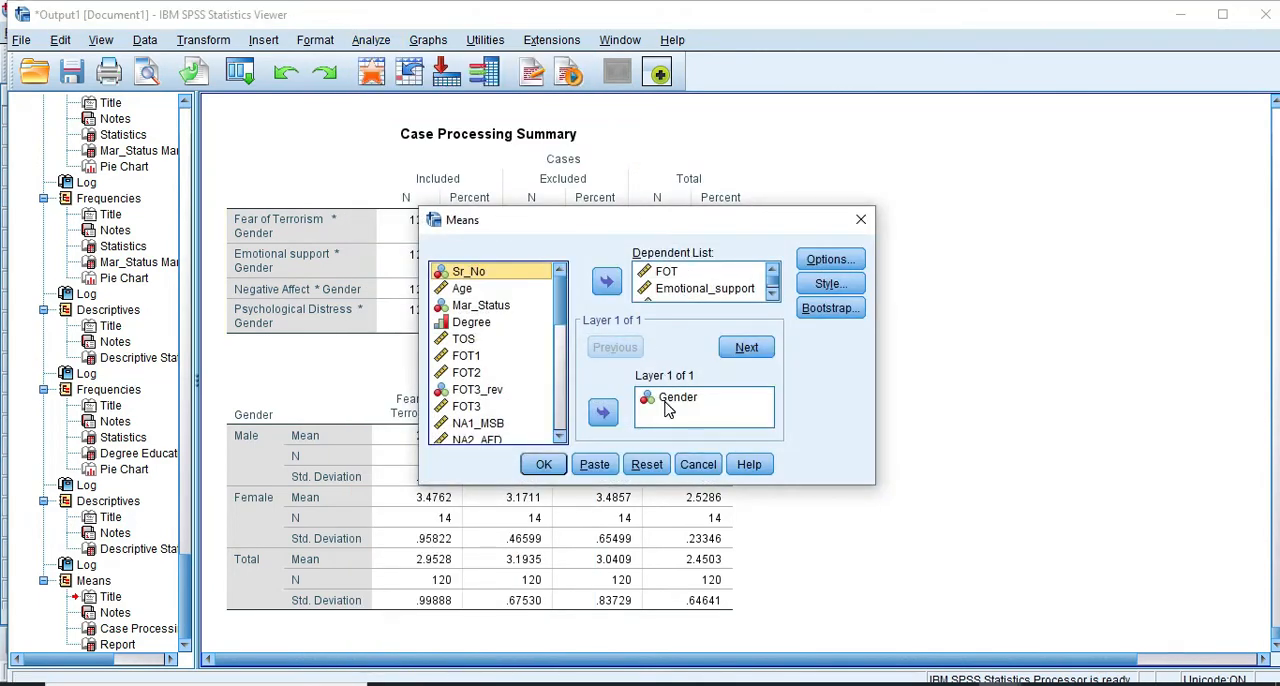
pyautogui.click(666, 400)
pyautogui.click(606, 414)
pyautogui.click(480, 305)
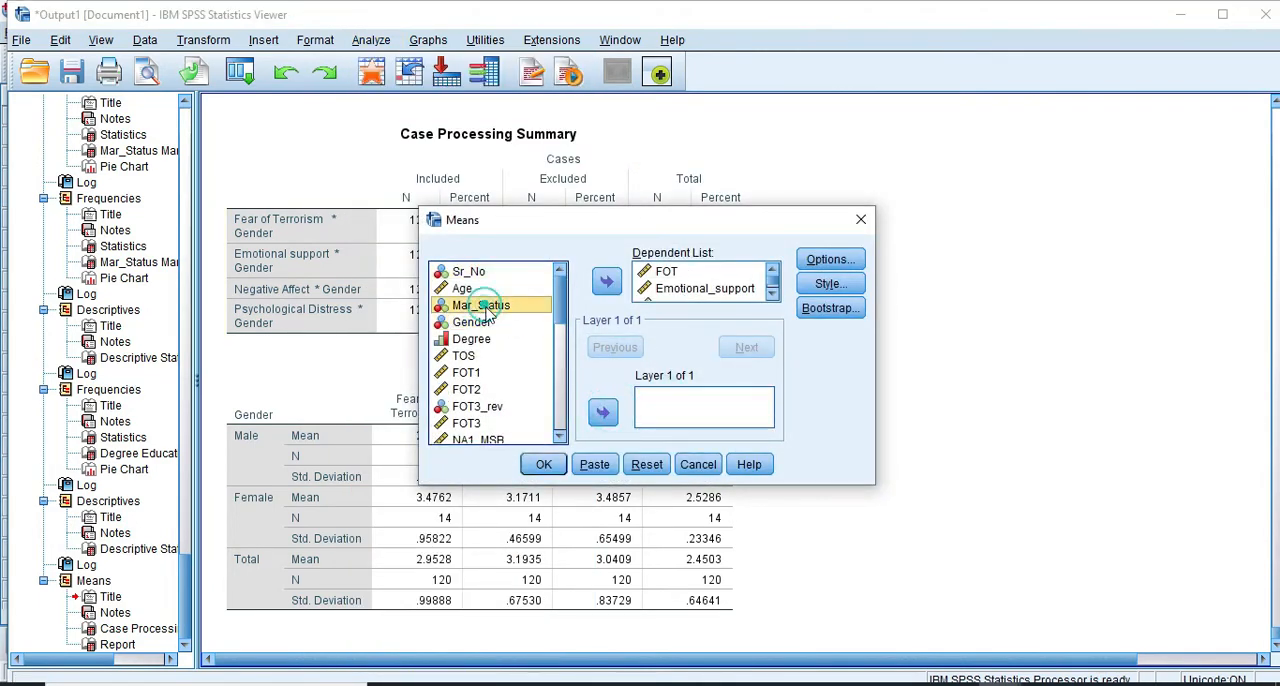
pyautogui.click(604, 414)
pyautogui.click(543, 465)
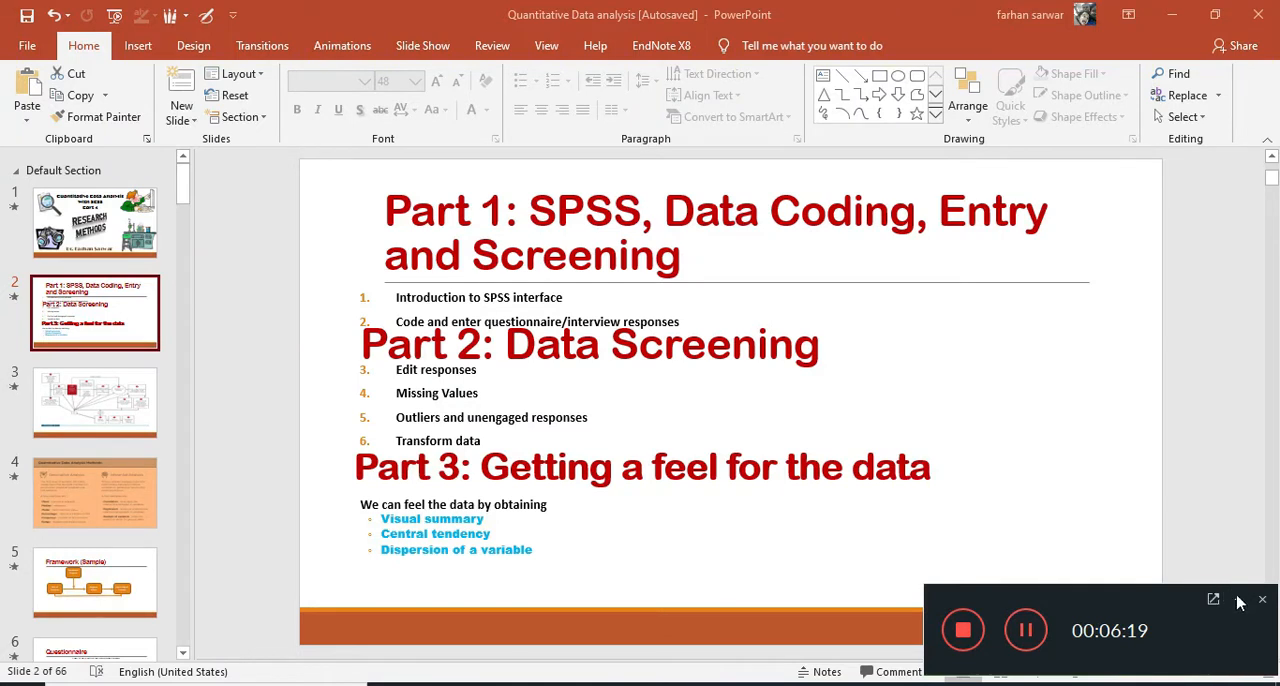
pyautogui.click(1238, 600)
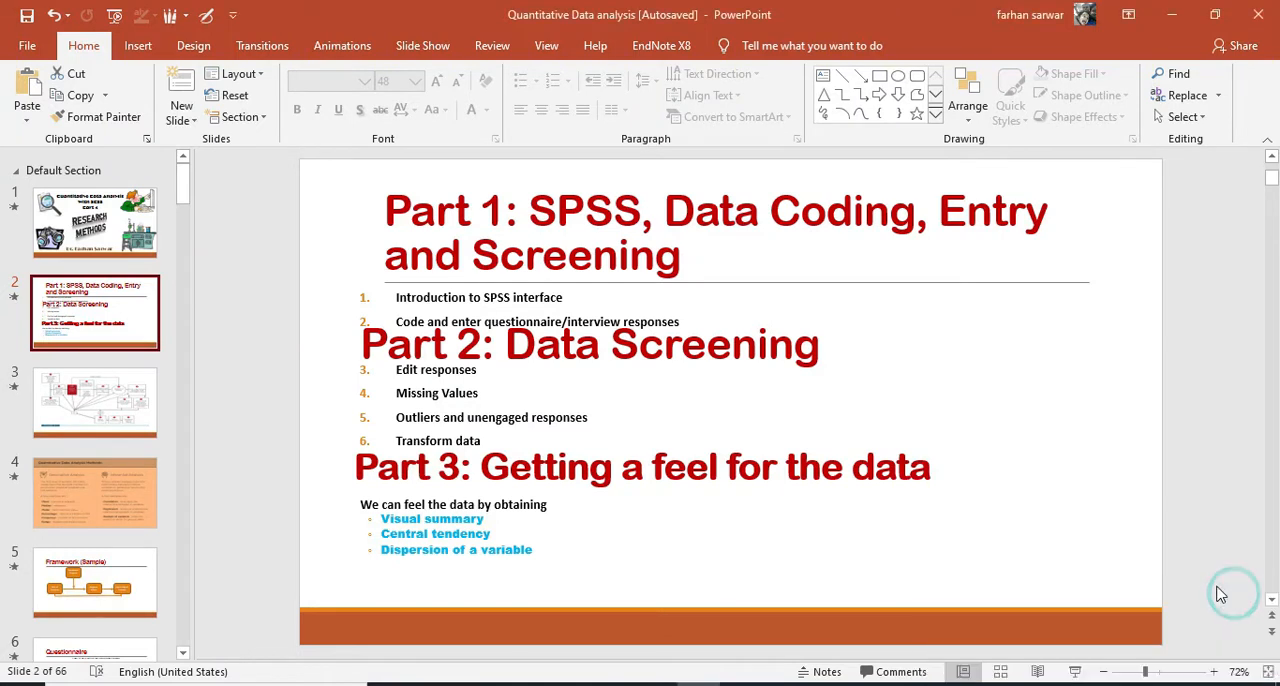
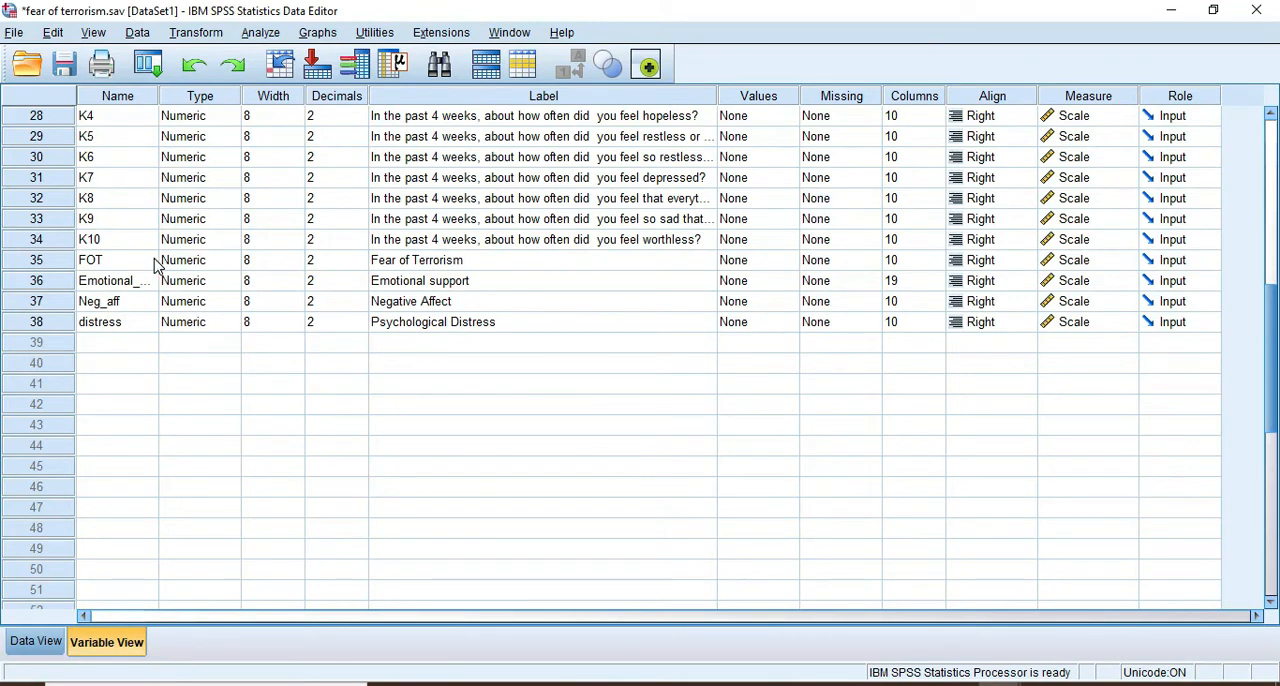
# Widen the Name column in the variable list so that the full variable names fit
pyautogui.click(92, 243)
pyautogui.click(88, 264)
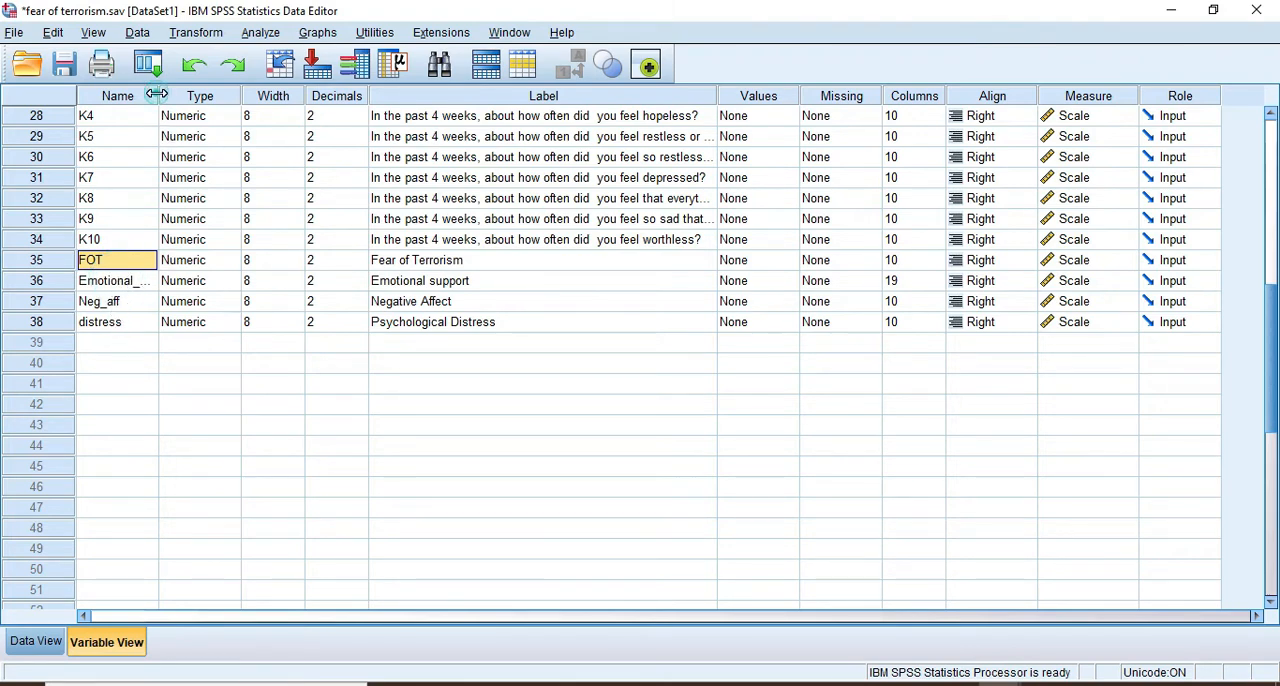
pyautogui.moveTo(157, 94); pyautogui.dragTo(248, 90)
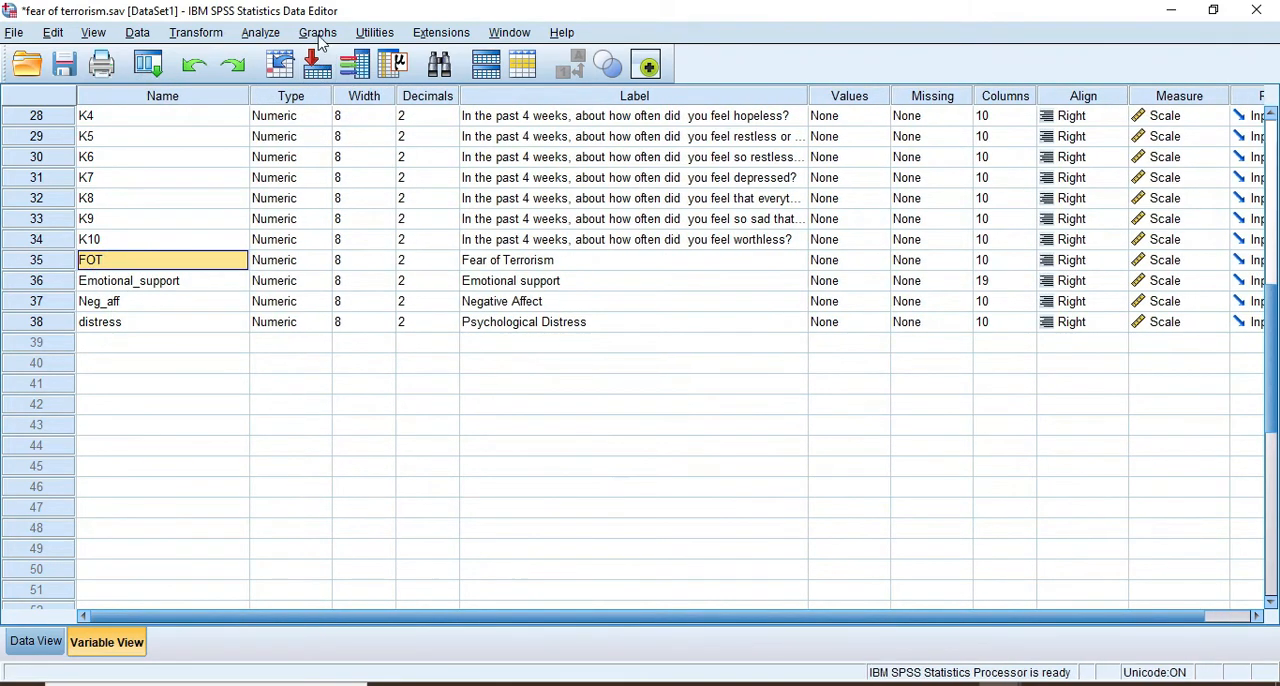
# Start a Bivariate correlation with FOT, Emotional_support, Neg_aff and distress as its variables
pyautogui.click(262, 33)
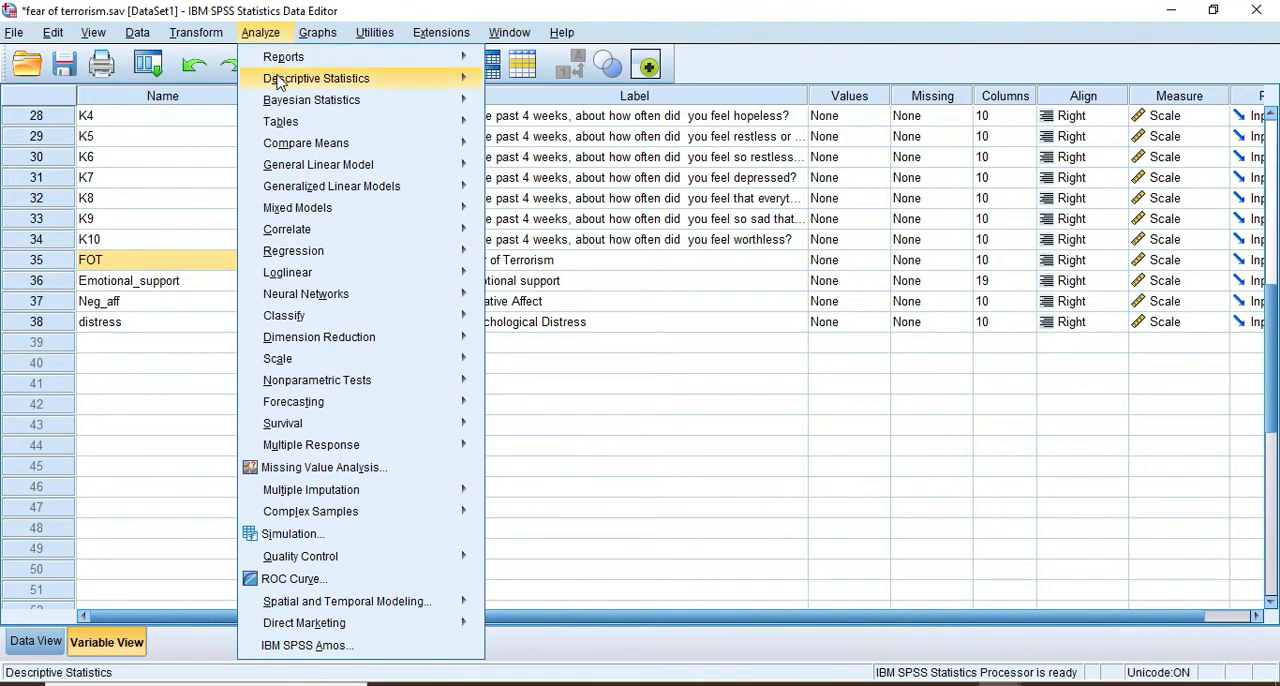
pyautogui.moveTo(297, 236)
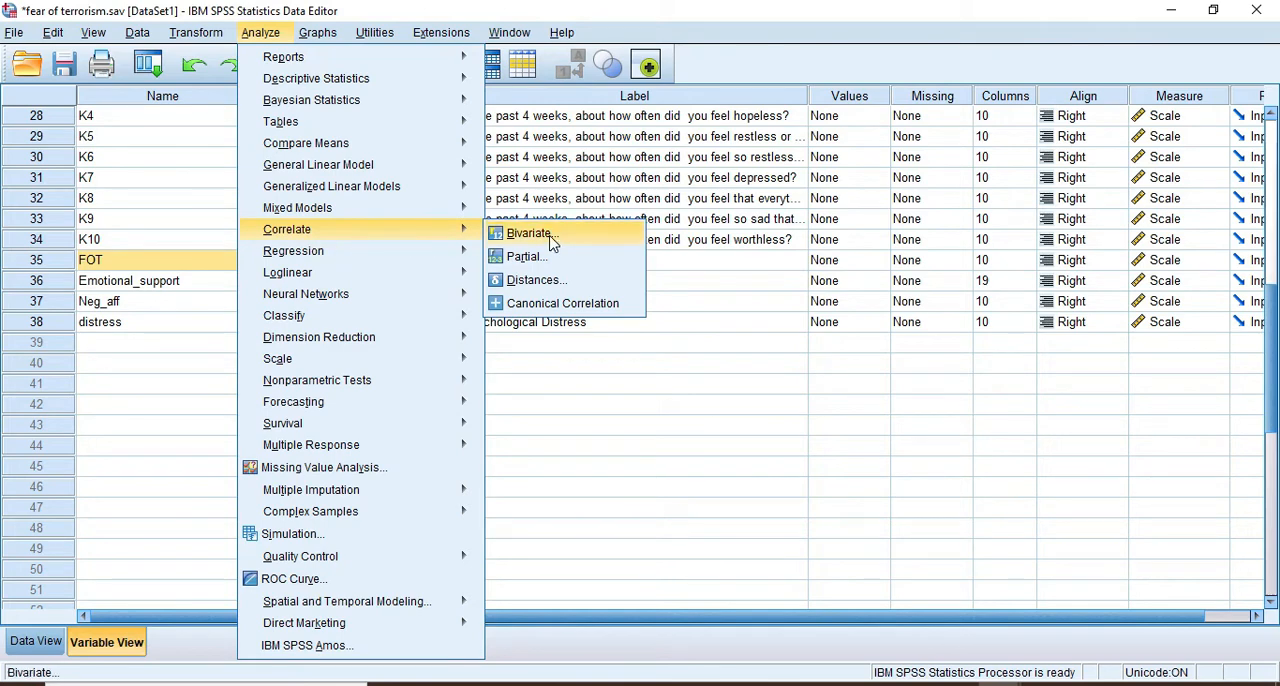
pyautogui.click(550, 234)
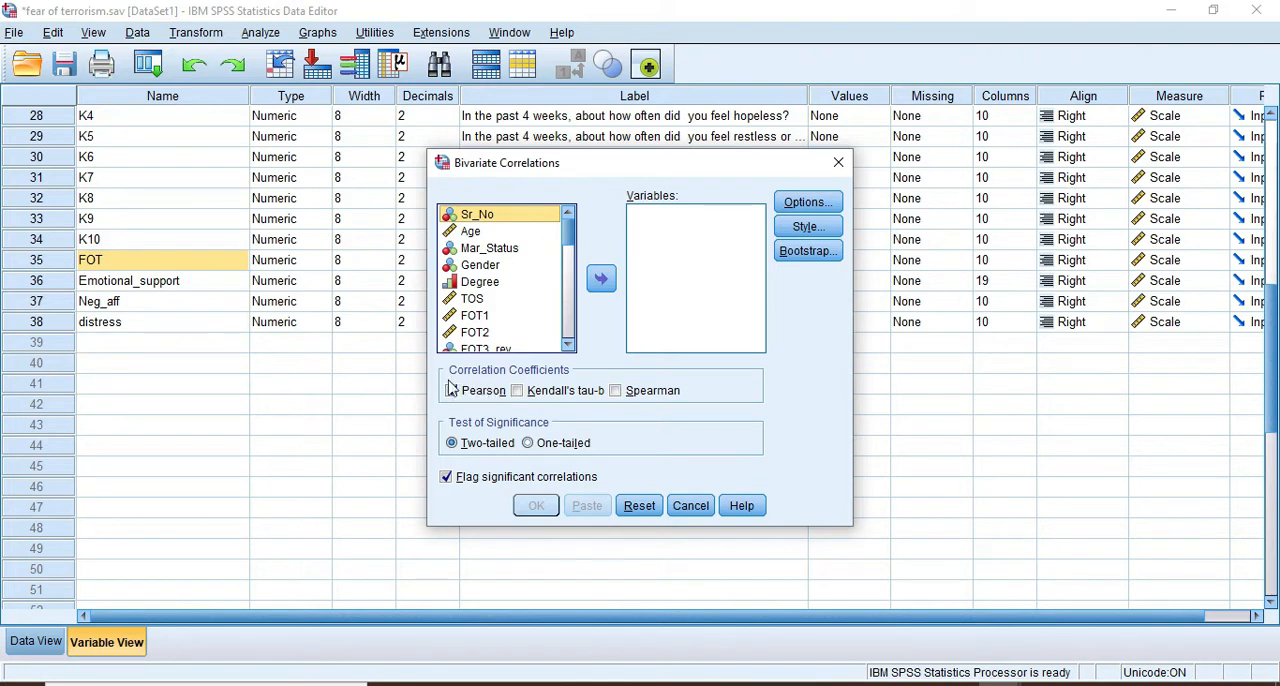
pyautogui.moveTo(567, 231); pyautogui.dragTo(571, 345)
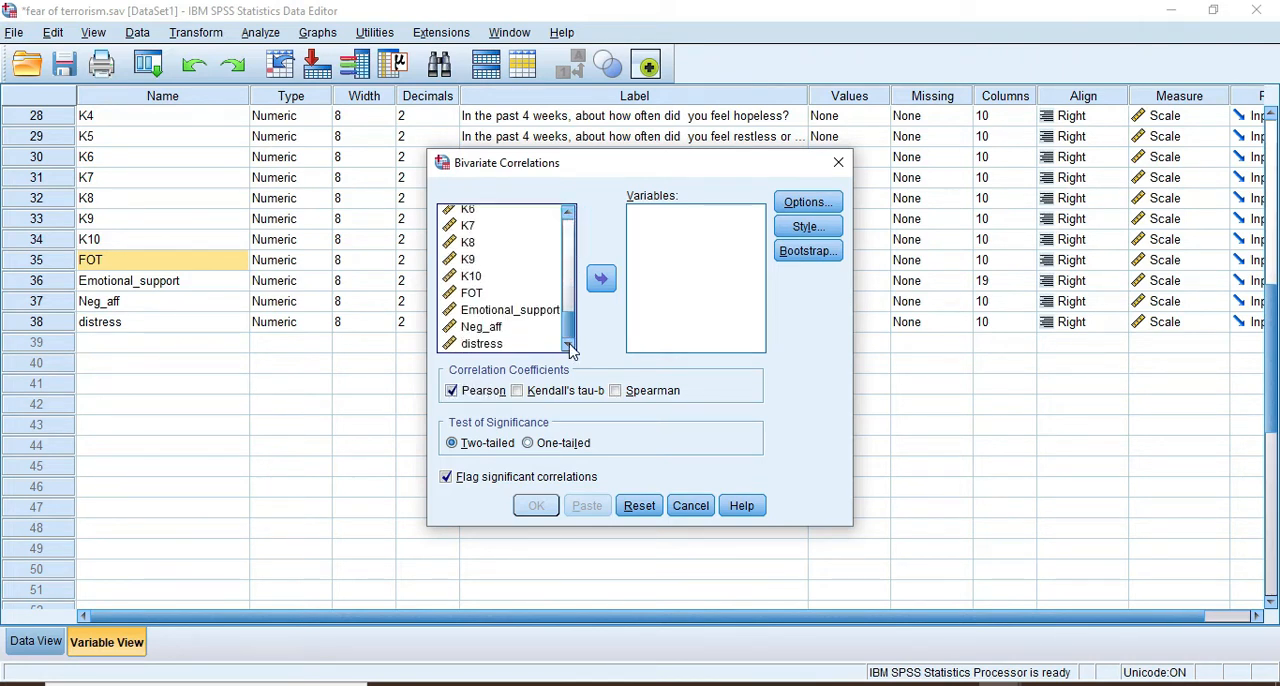
pyautogui.click(472, 293)
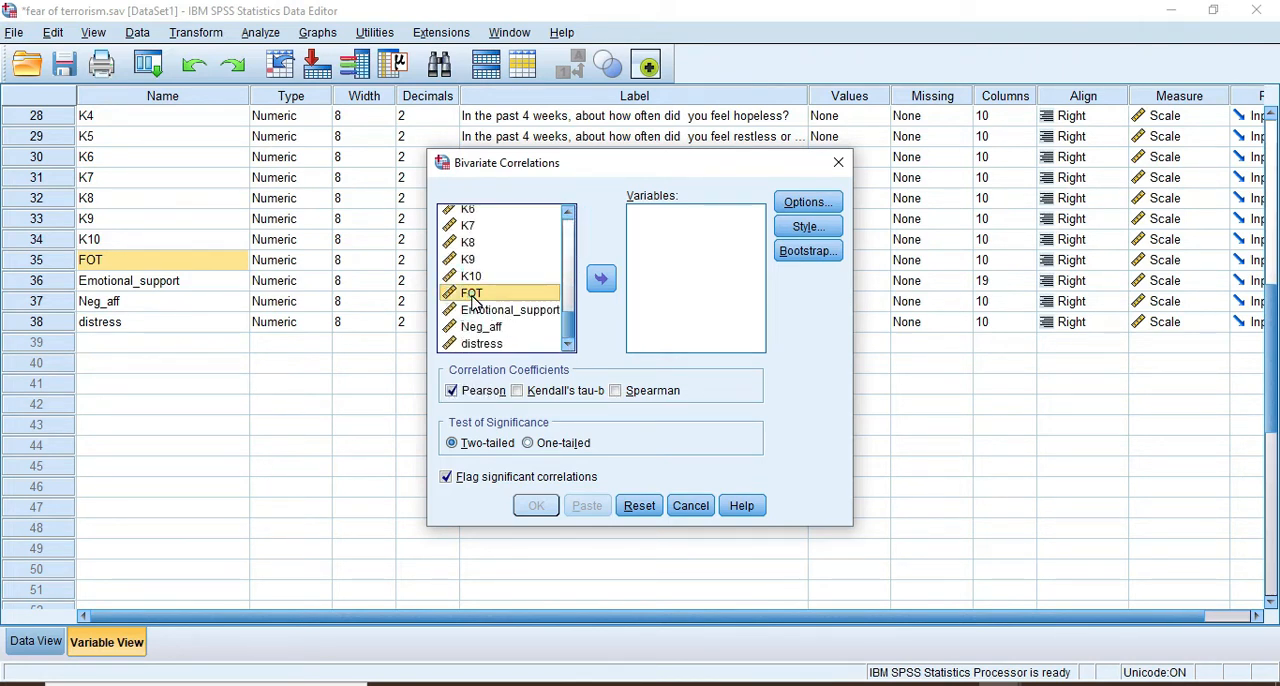
pyautogui.keyDown('ctrl'); pyautogui.click(480, 312); pyautogui.keyUp('ctrl')
pyautogui.keyDown('ctrl'); pyautogui.click(480, 328); pyautogui.keyUp('ctrl')
pyautogui.keyDown('ctrl'); pyautogui.click(481, 343); pyautogui.keyUp('ctrl')
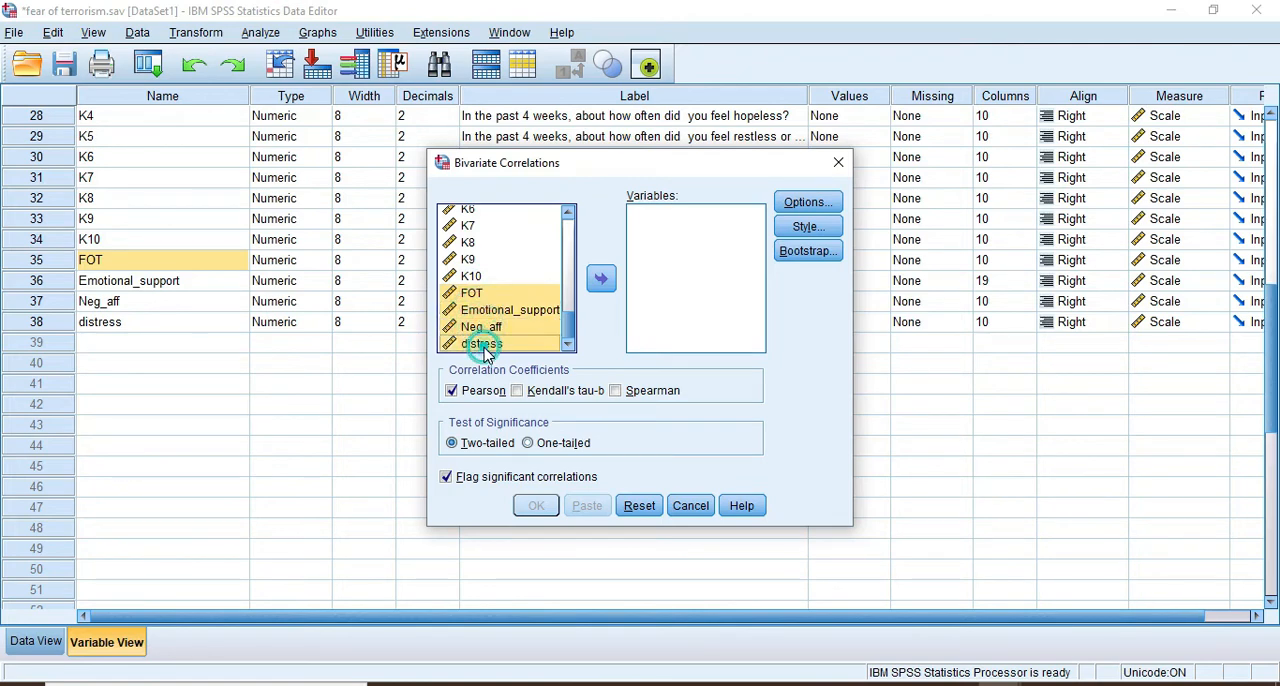
pyautogui.click(601, 279)
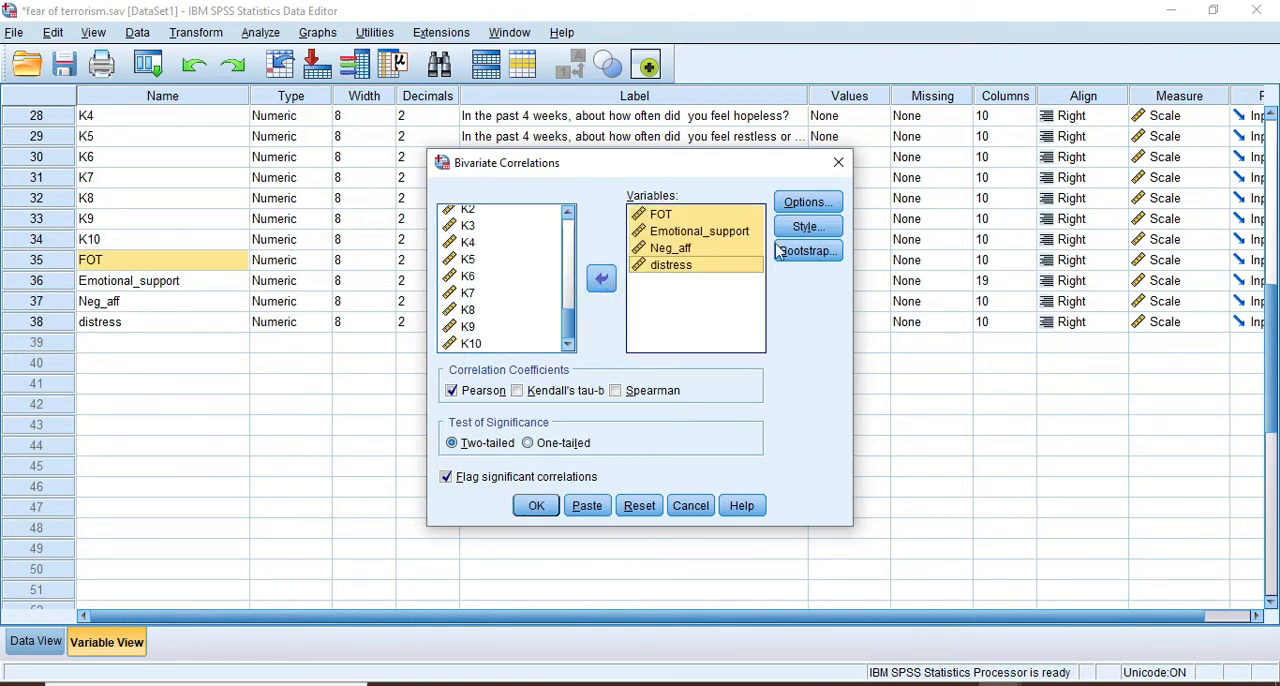
# Include means and standard deviations in the Bivariate correlation and run it
pyautogui.click(812, 203)
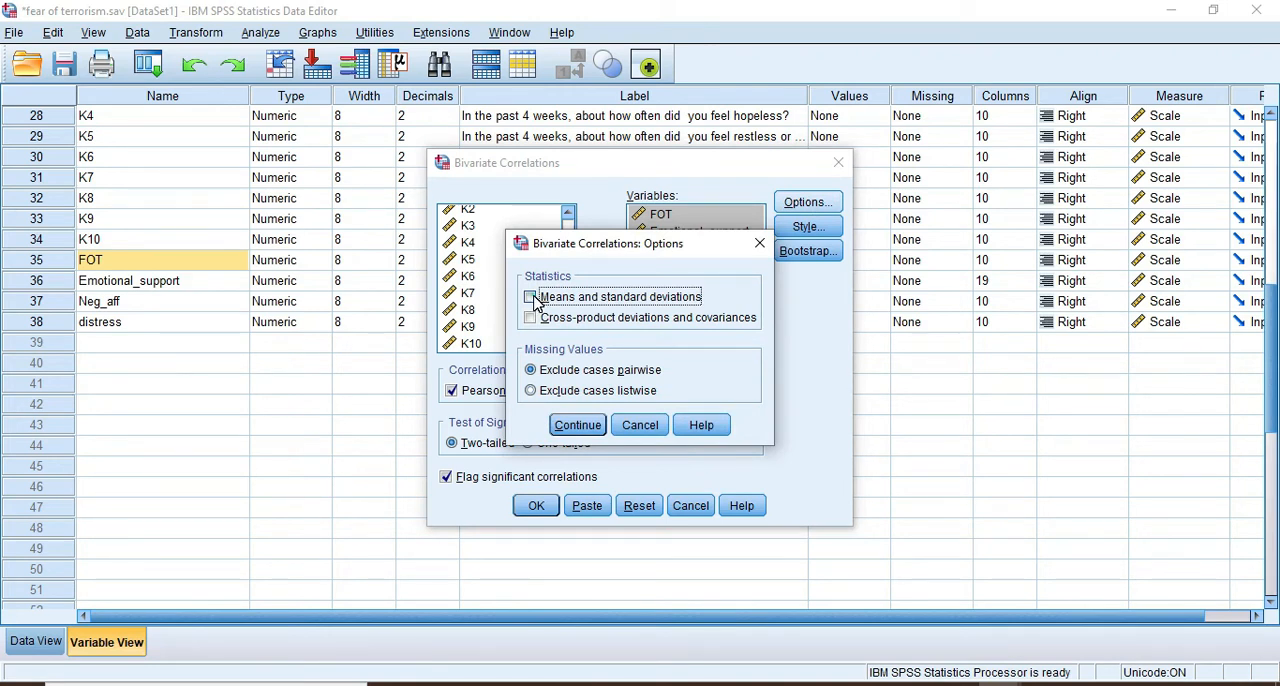
pyautogui.click(531, 297)
pyautogui.click(579, 428)
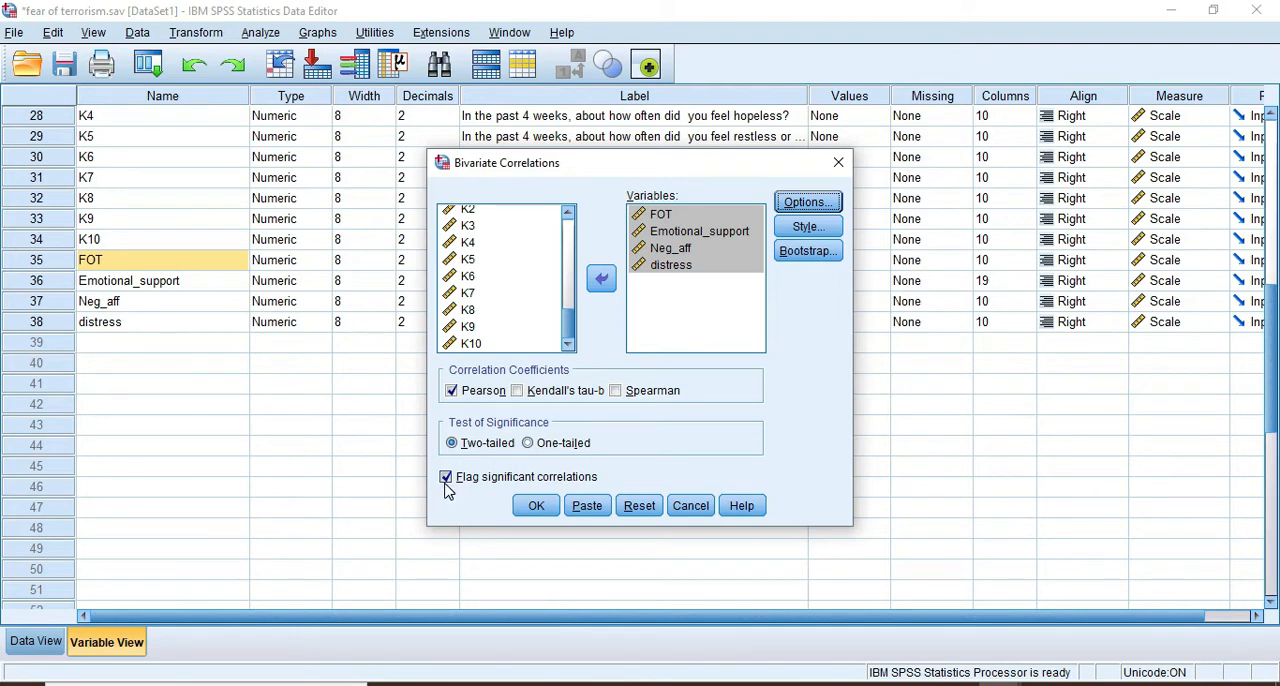
pyautogui.click(538, 505)
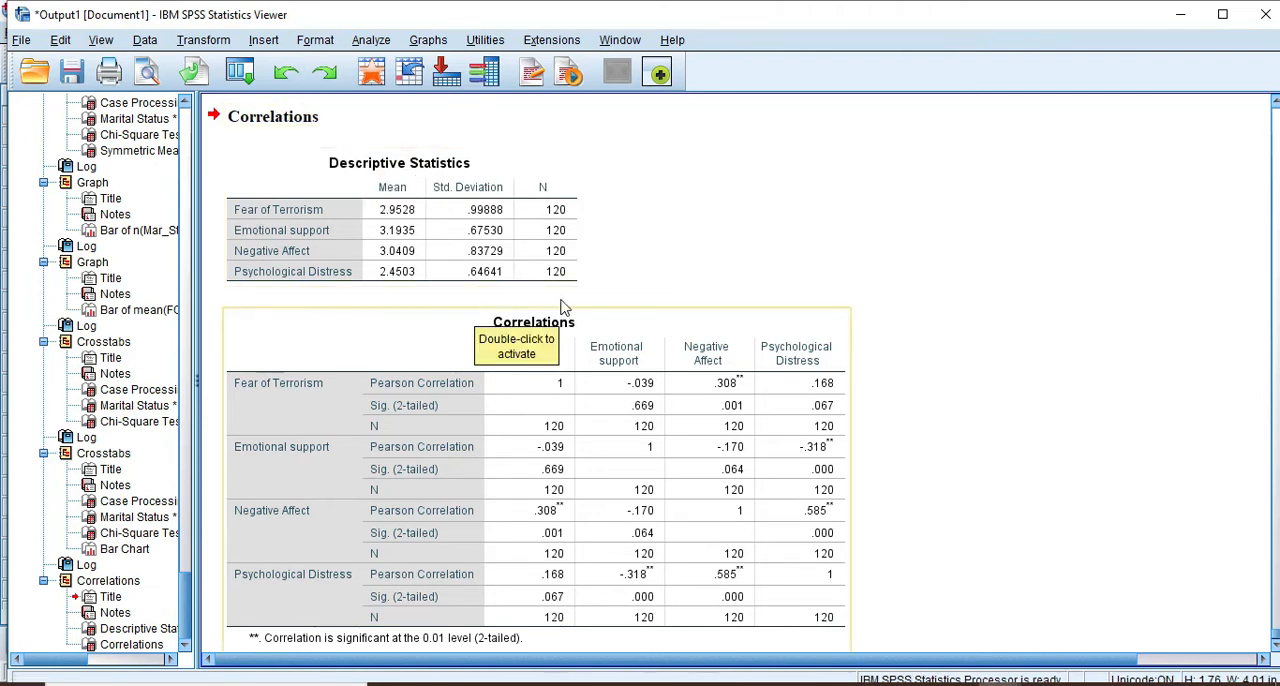
# Review the Correlations table in the output and copy it to the clipboard
pyautogui.click(513, 413)
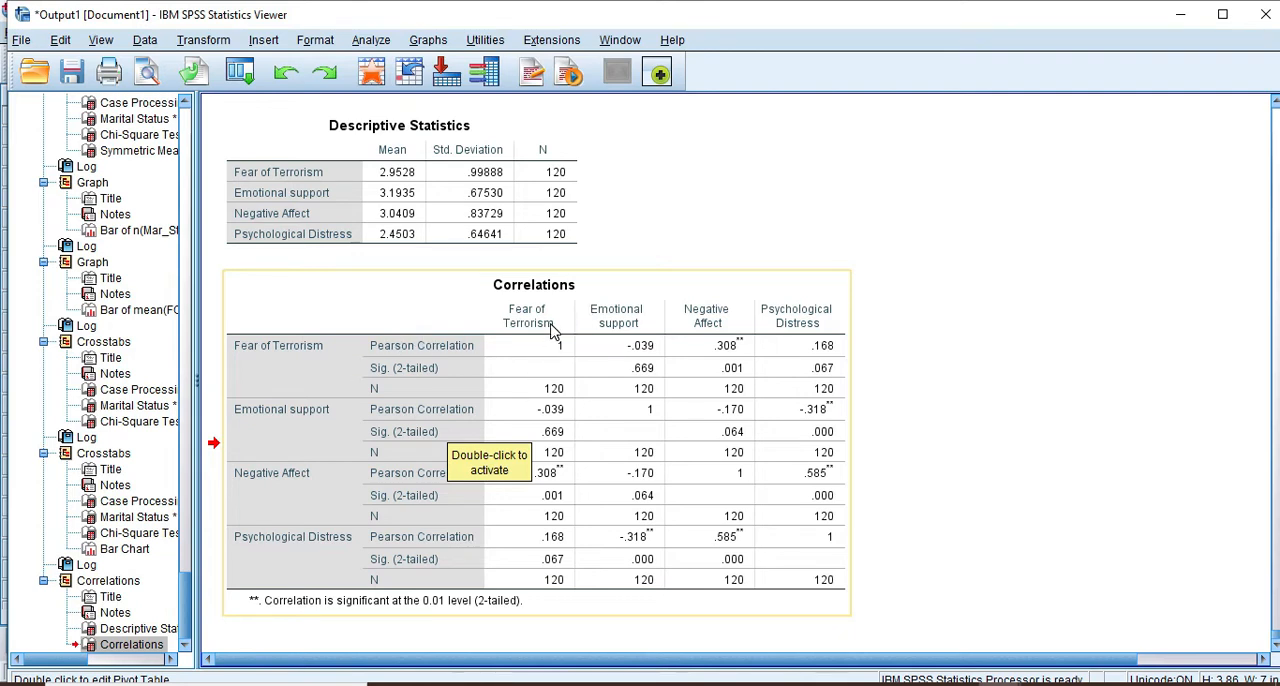
pyautogui.doubleClick(551, 330)
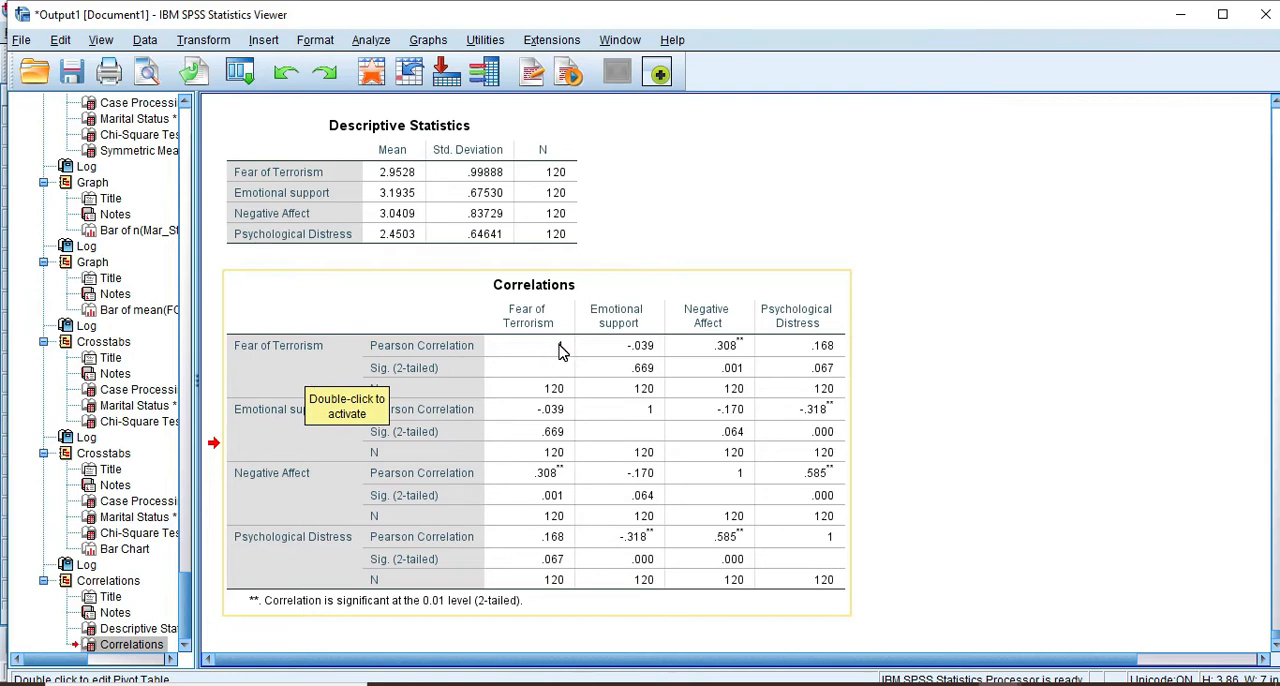
pyautogui.click(560, 349)
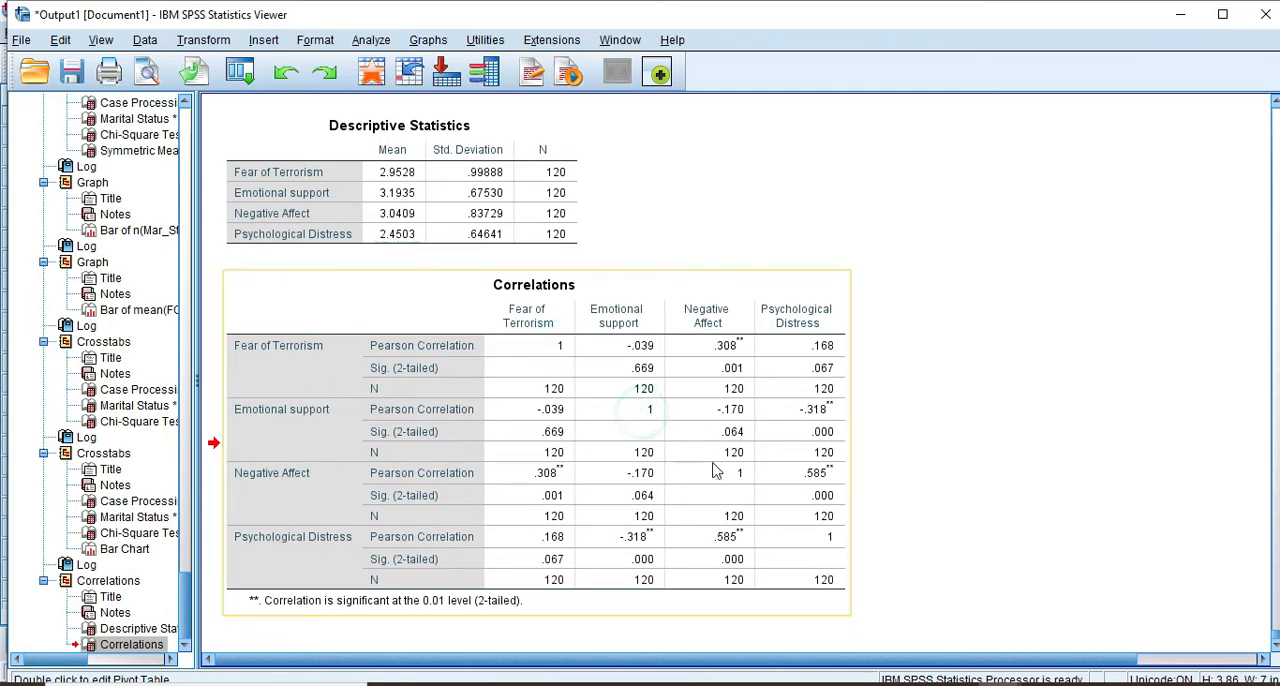
pyautogui.click(715, 466)
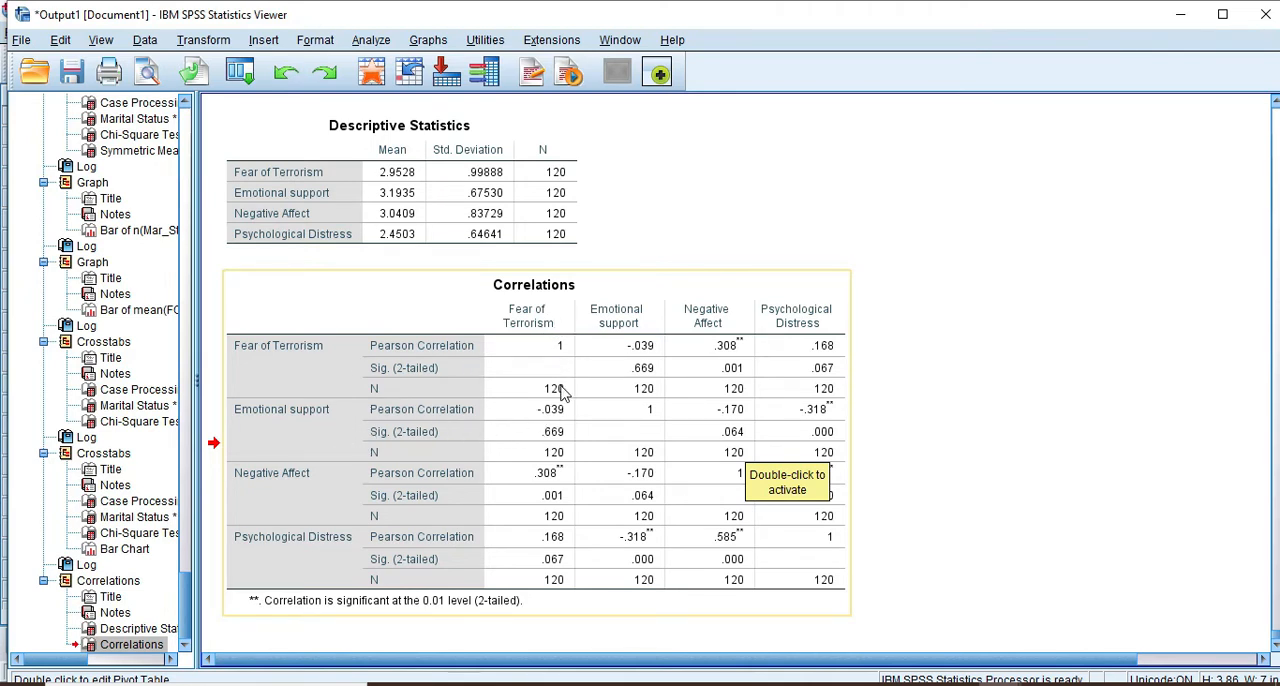
pyautogui.rightClick(497, 388)
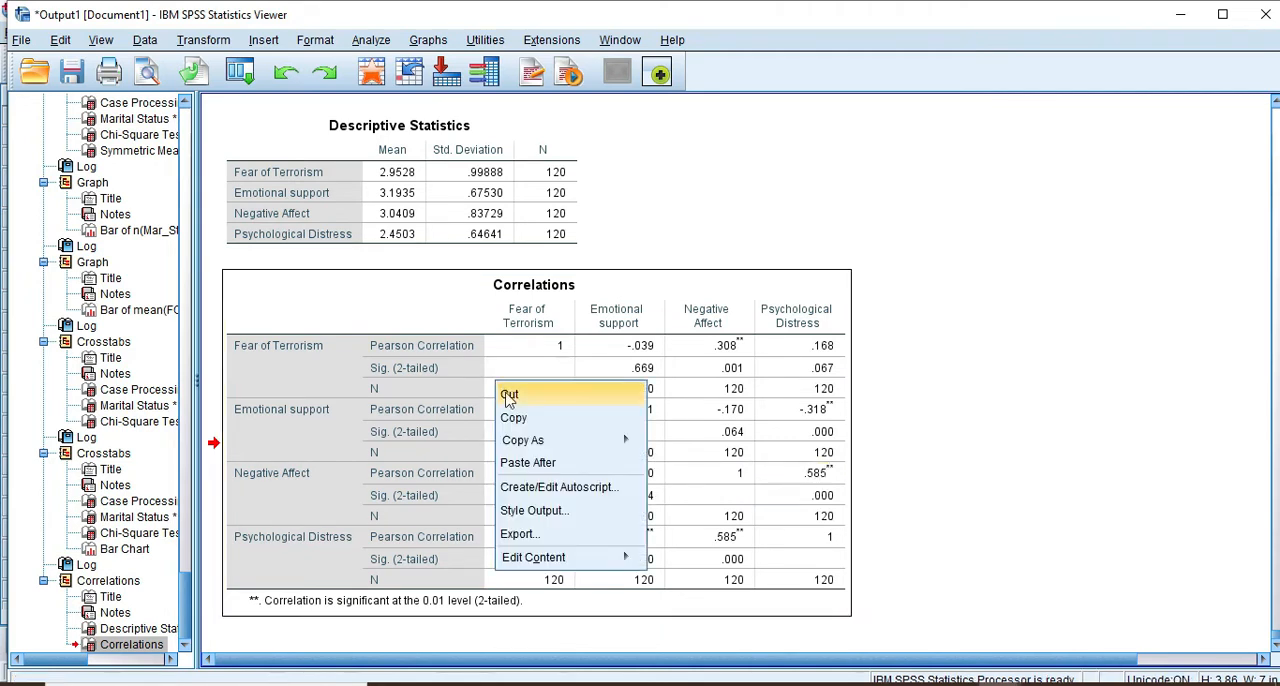
pyautogui.click(518, 410)
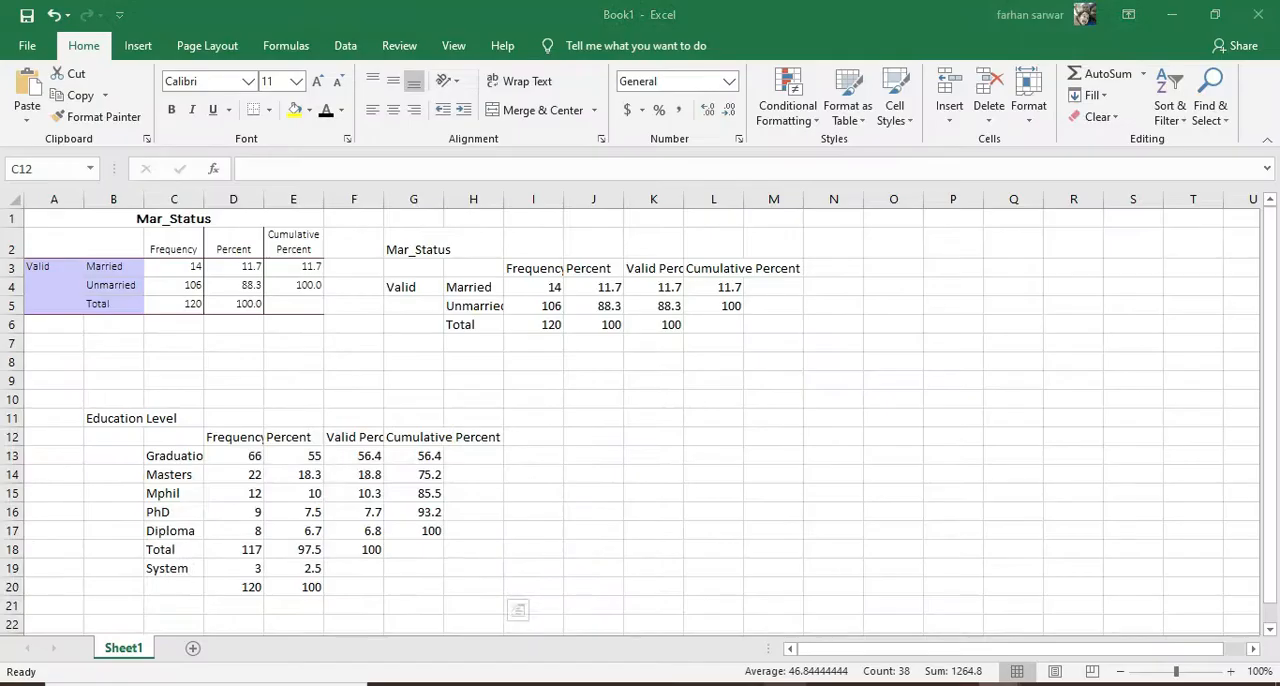
# Switch to Excel's Book1, add a new worksheet and paste the copied Correlations table at cell D4
pyautogui.hotkey('ctrl', 'v')
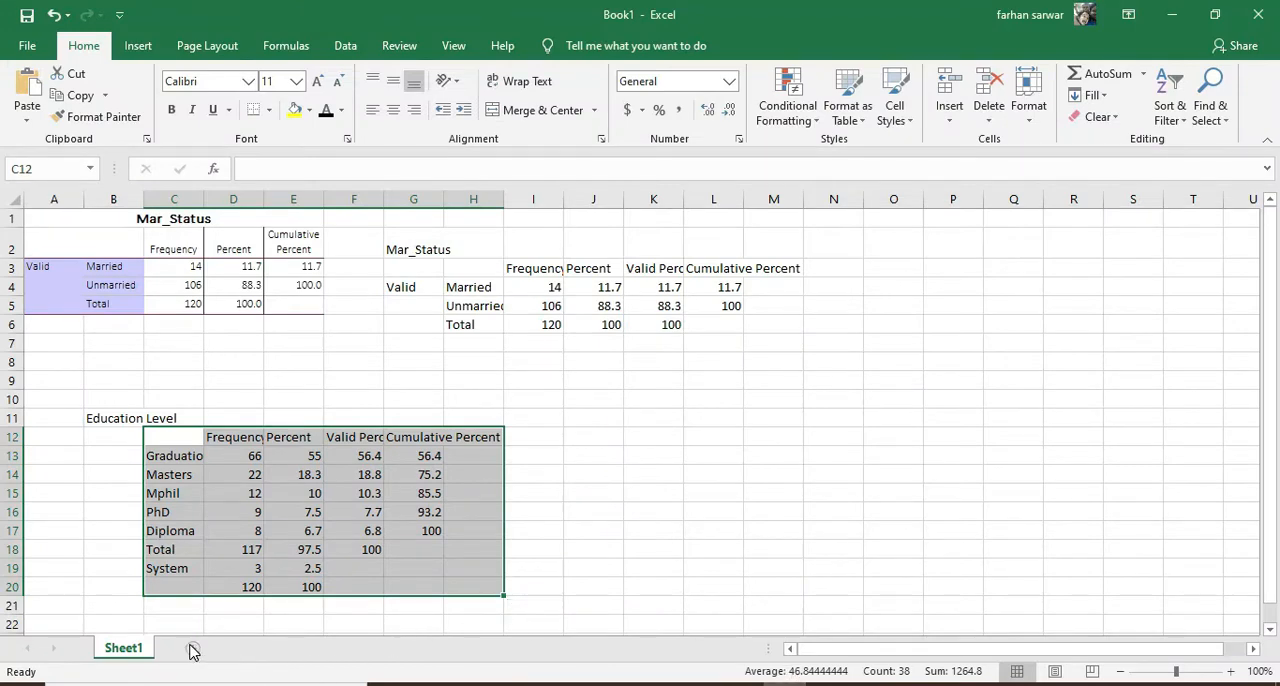
pyautogui.click(193, 648)
pyautogui.click(226, 273)
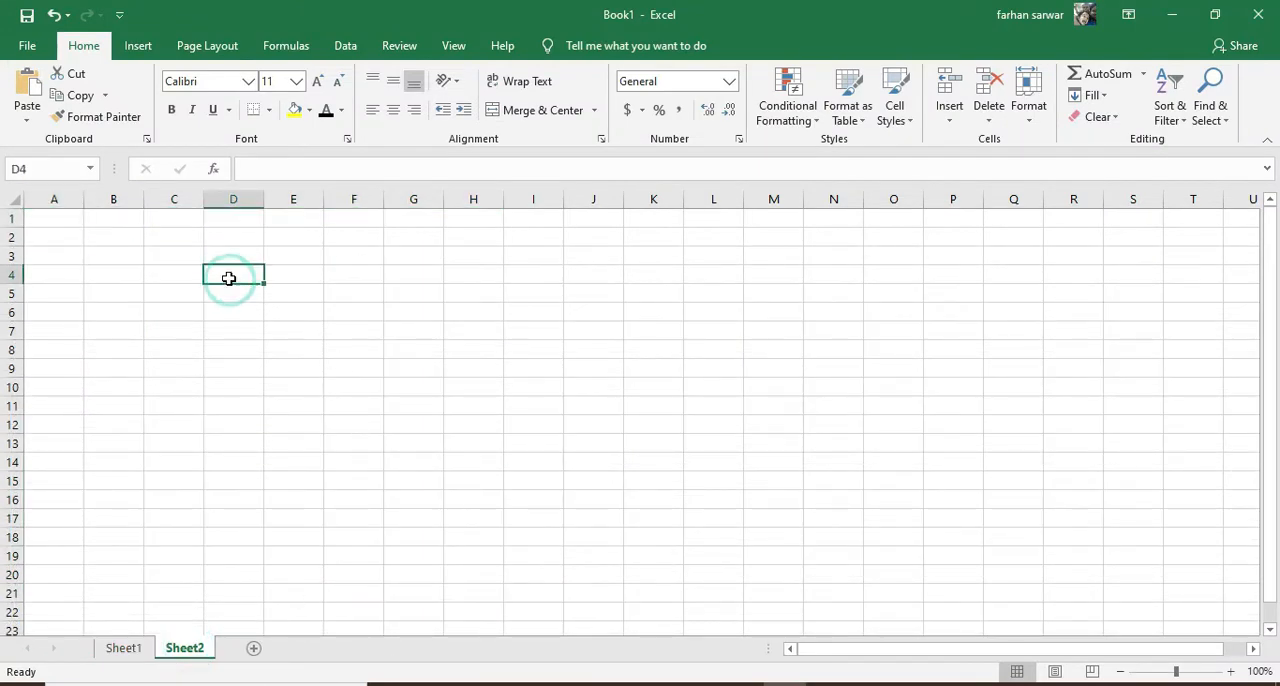
pyautogui.hotkey('ctrl', 'v')
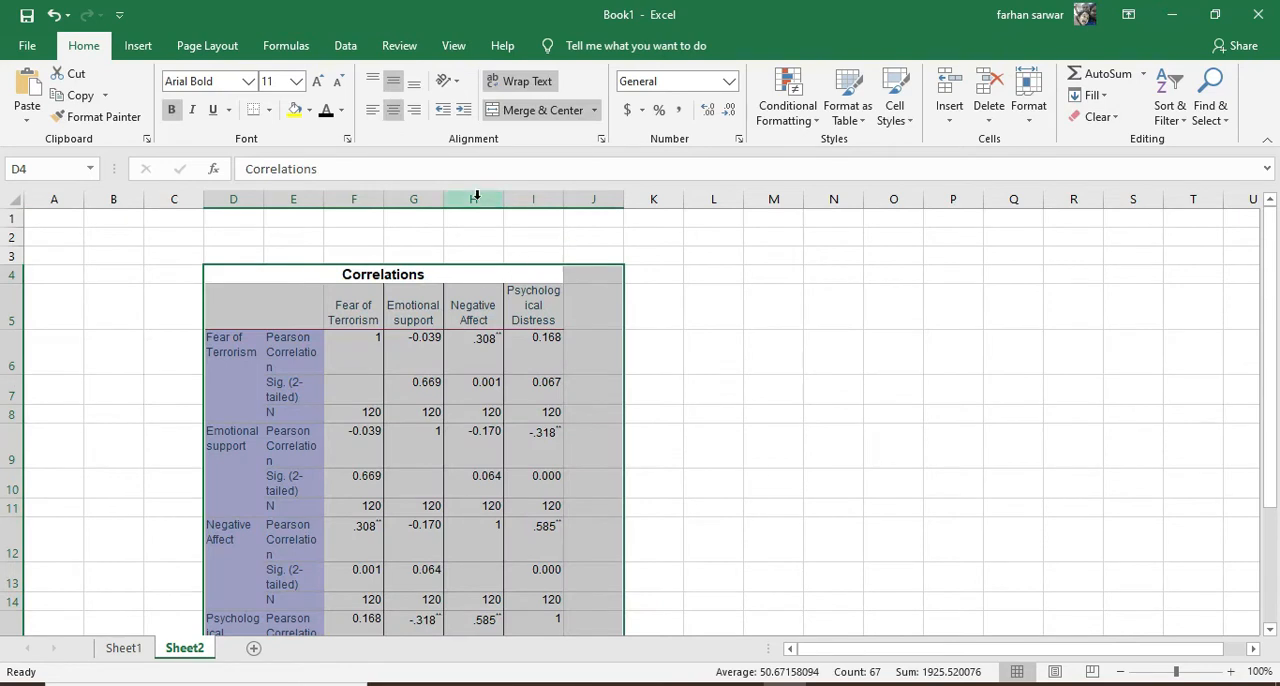
# Undo the formatted paste and paste the Correlations table at cell E4 without its source formatting
pyautogui.hotkey('ctrl', 'z')
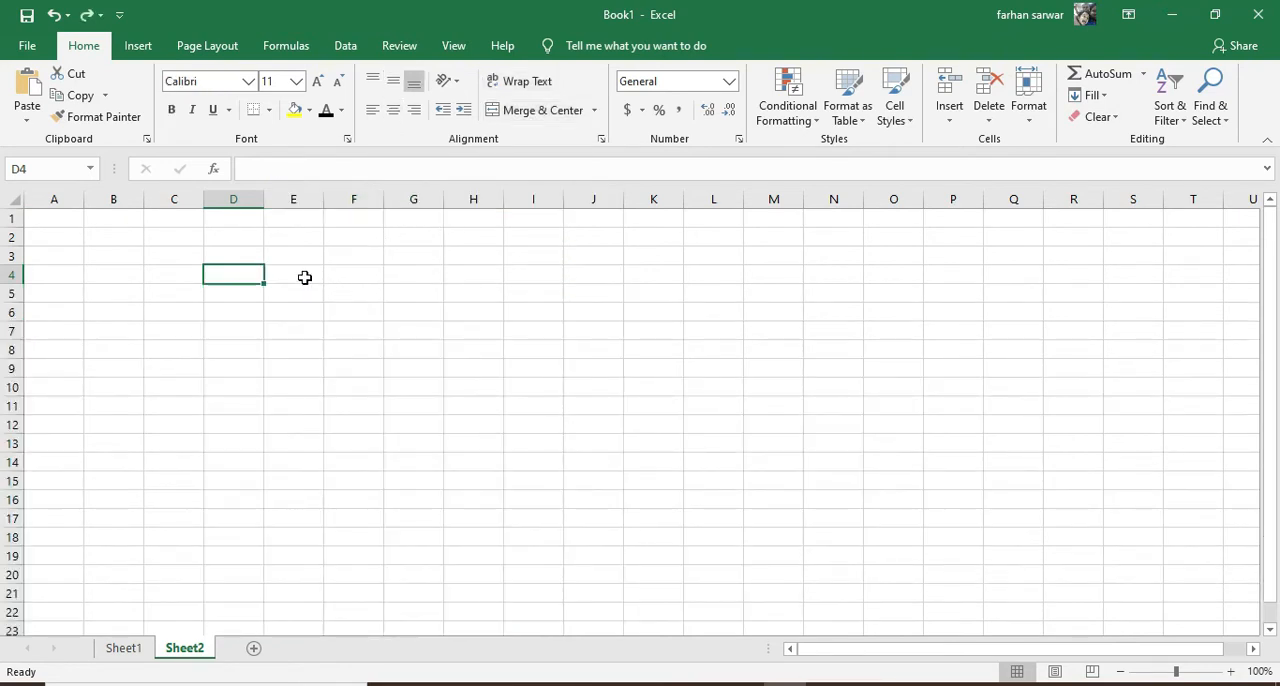
pyautogui.rightClick(306, 276)
pyautogui.click(373, 339)
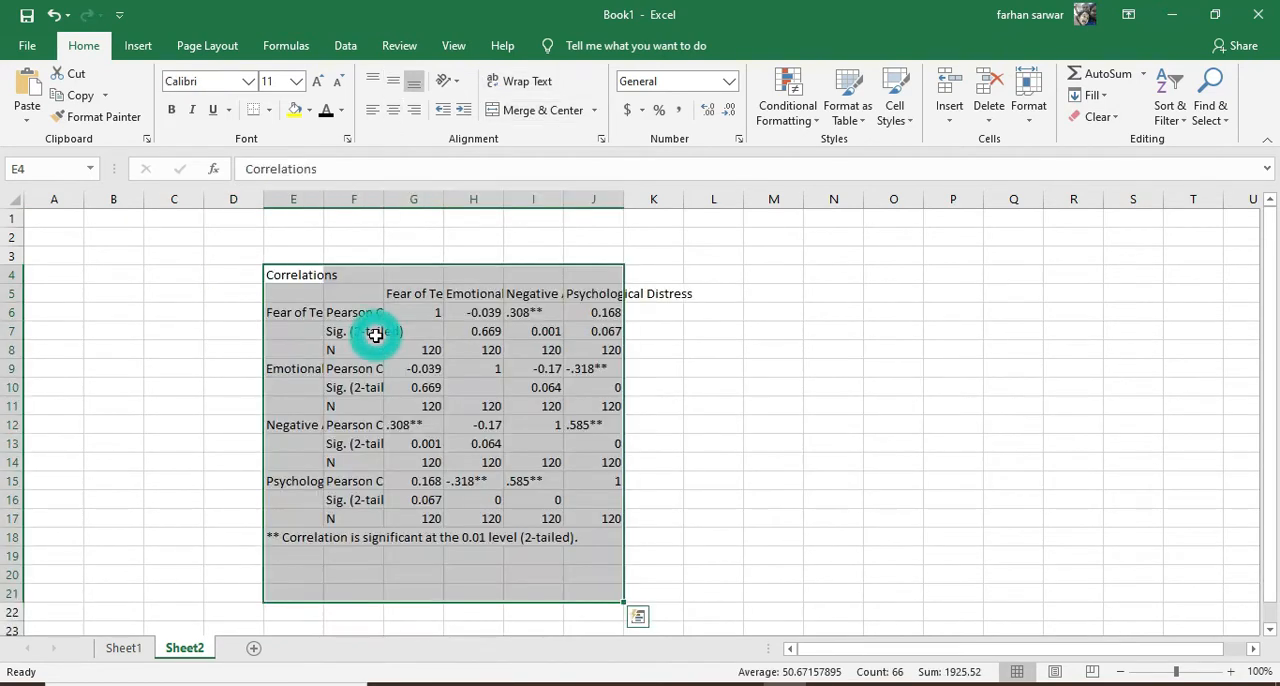
# Widen columns E to I to fit the row labels, statistic names and variable headings of the pasted table
pyautogui.doubleClick(318, 198)
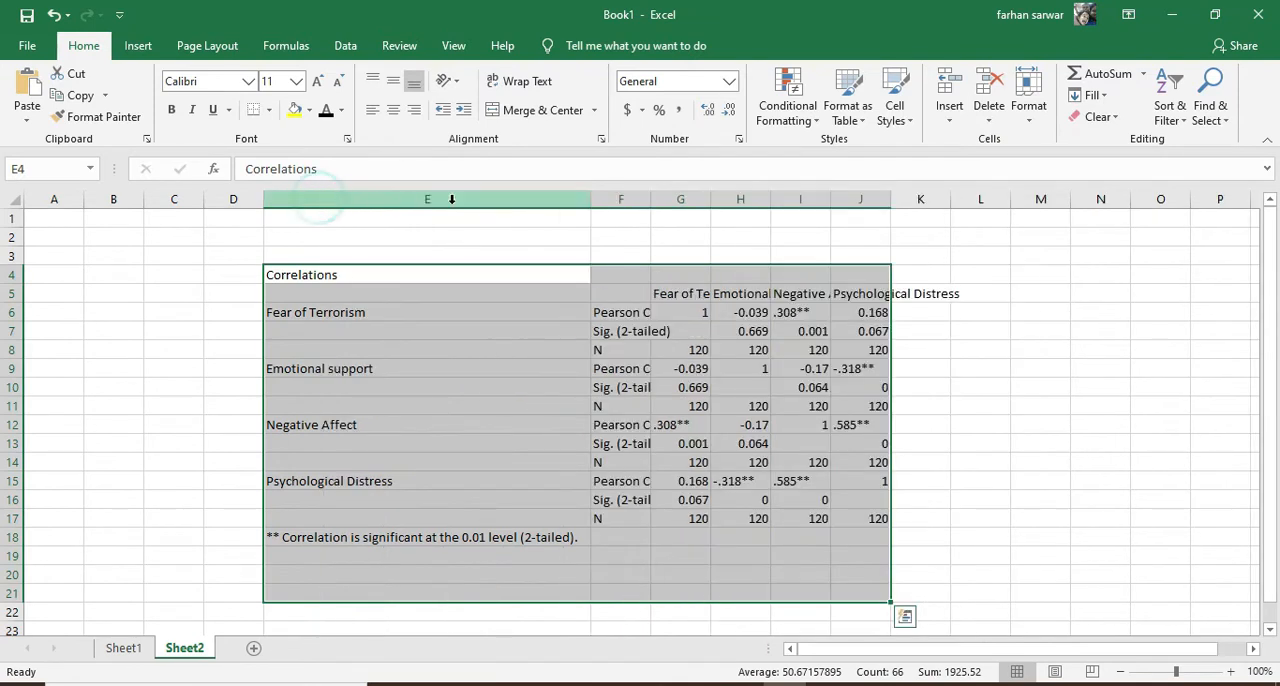
pyautogui.click(648, 200)
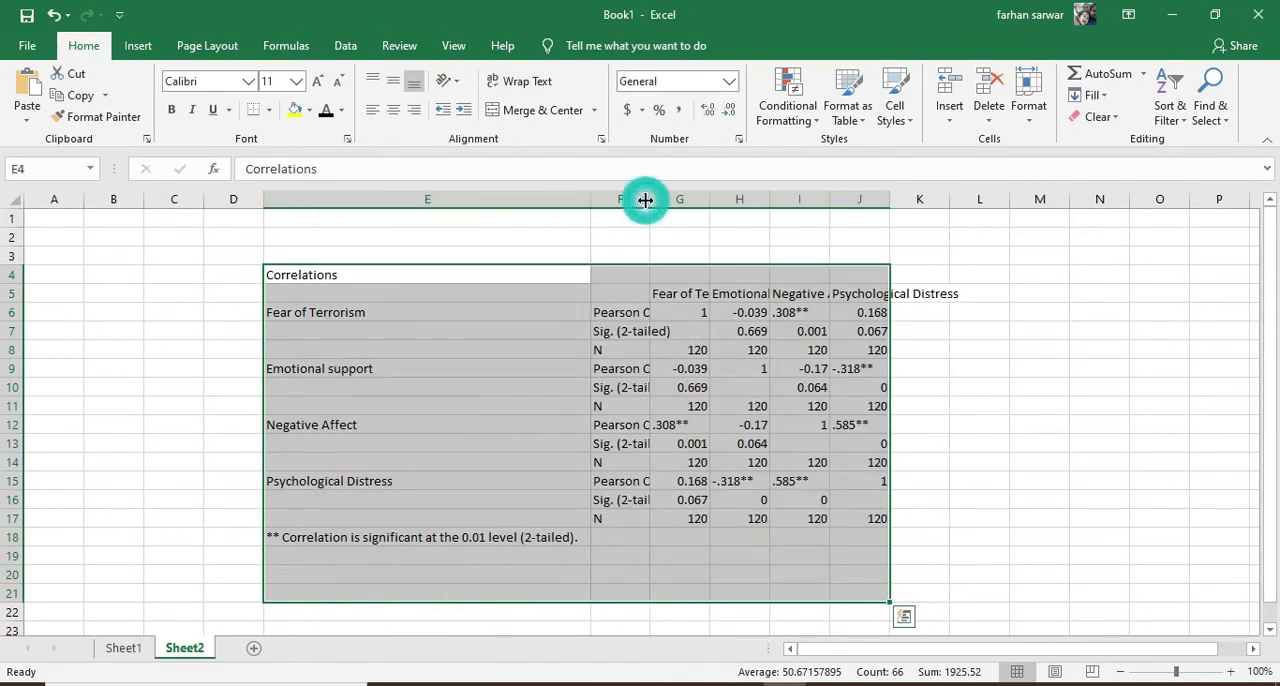
pyautogui.moveTo(648, 199); pyautogui.dragTo(1070, 199)
pyautogui.moveTo(1188, 205); pyautogui.dragTo(1240, 205)
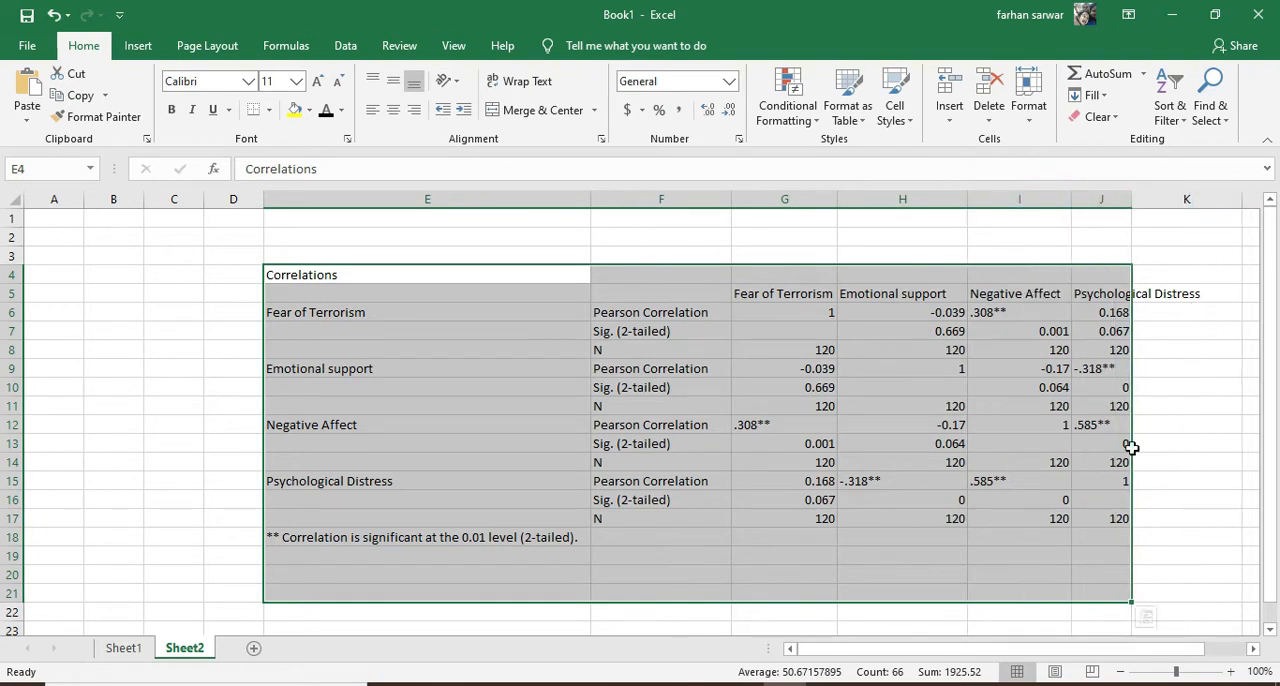
# Clear the duplicate values above the diagonal in the Fear of Terrorism rows, cells H6:J8
pyautogui.click(1014, 655)
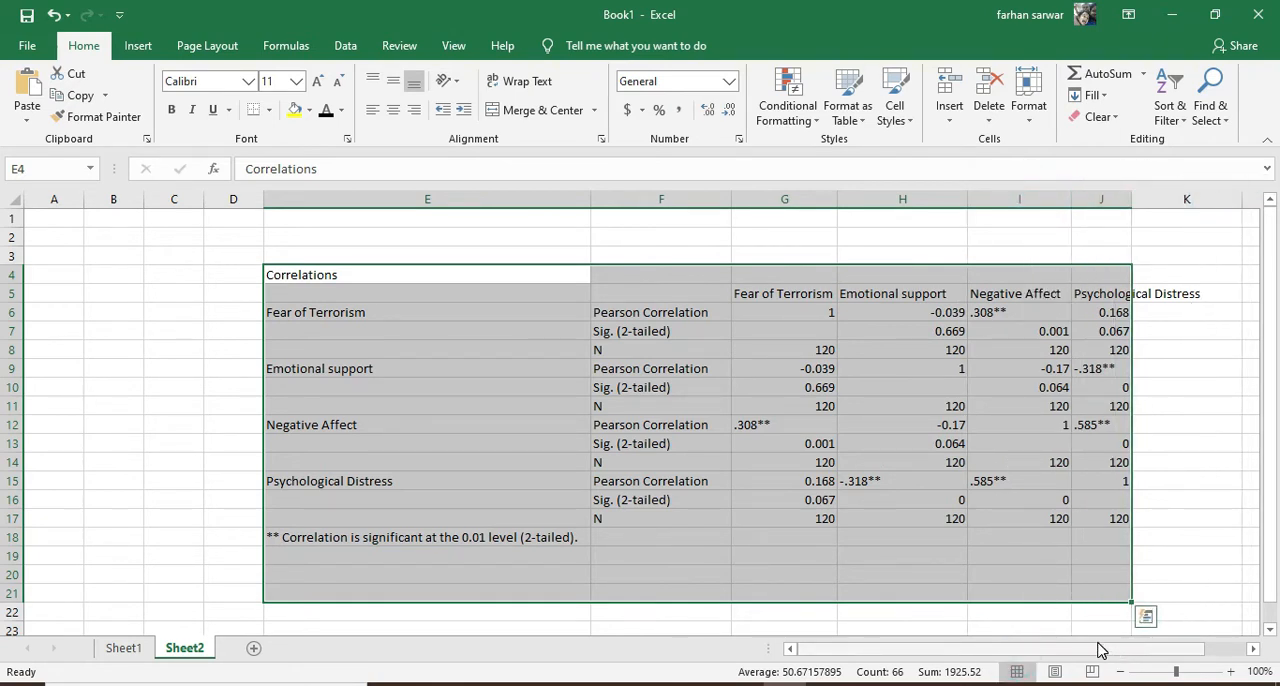
pyautogui.moveTo(1100, 650); pyautogui.dragTo(1110, 650)
pyautogui.moveTo(880, 314); pyautogui.dragTo(1052, 322)
pyautogui.press('Delete')
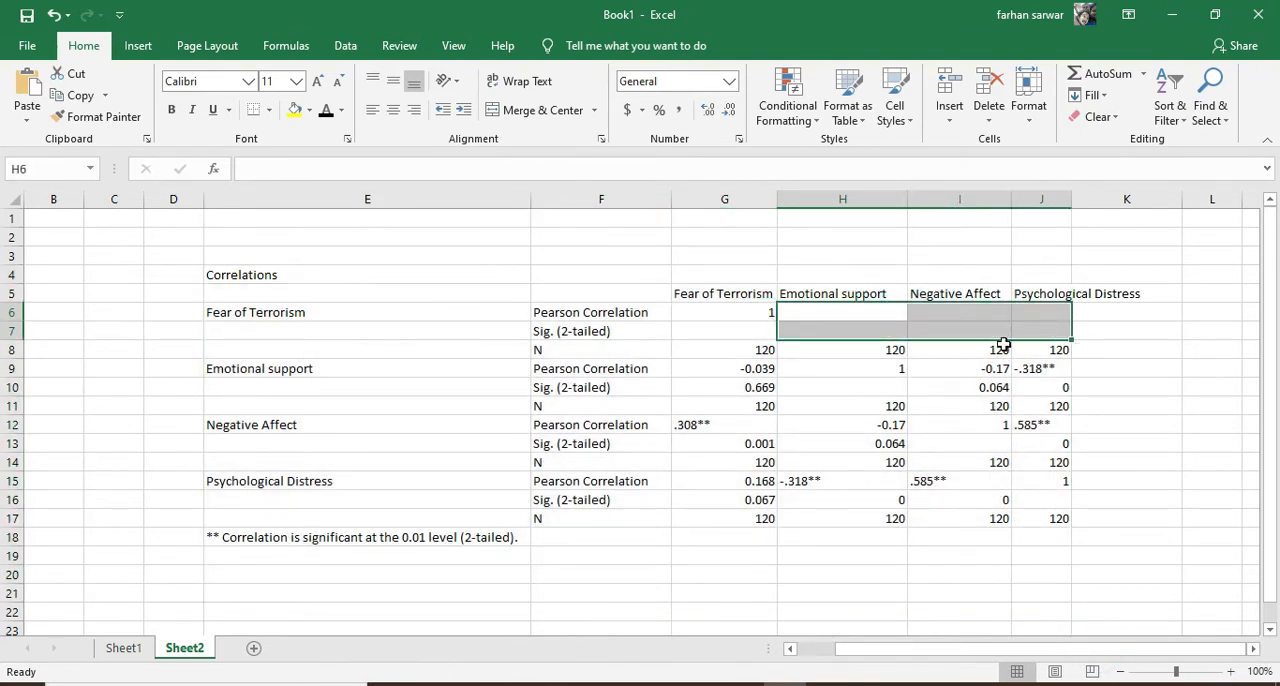
pyautogui.moveTo(894, 350); pyautogui.dragTo(1030, 346)
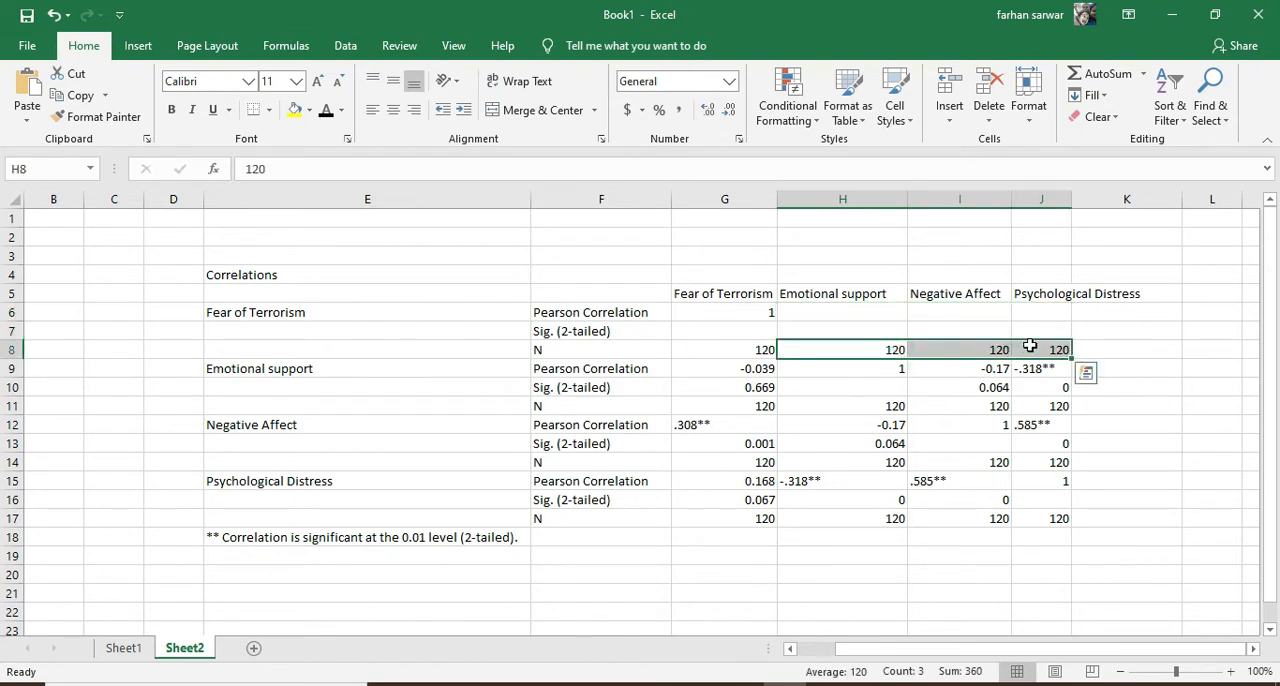
pyautogui.press('Delete')
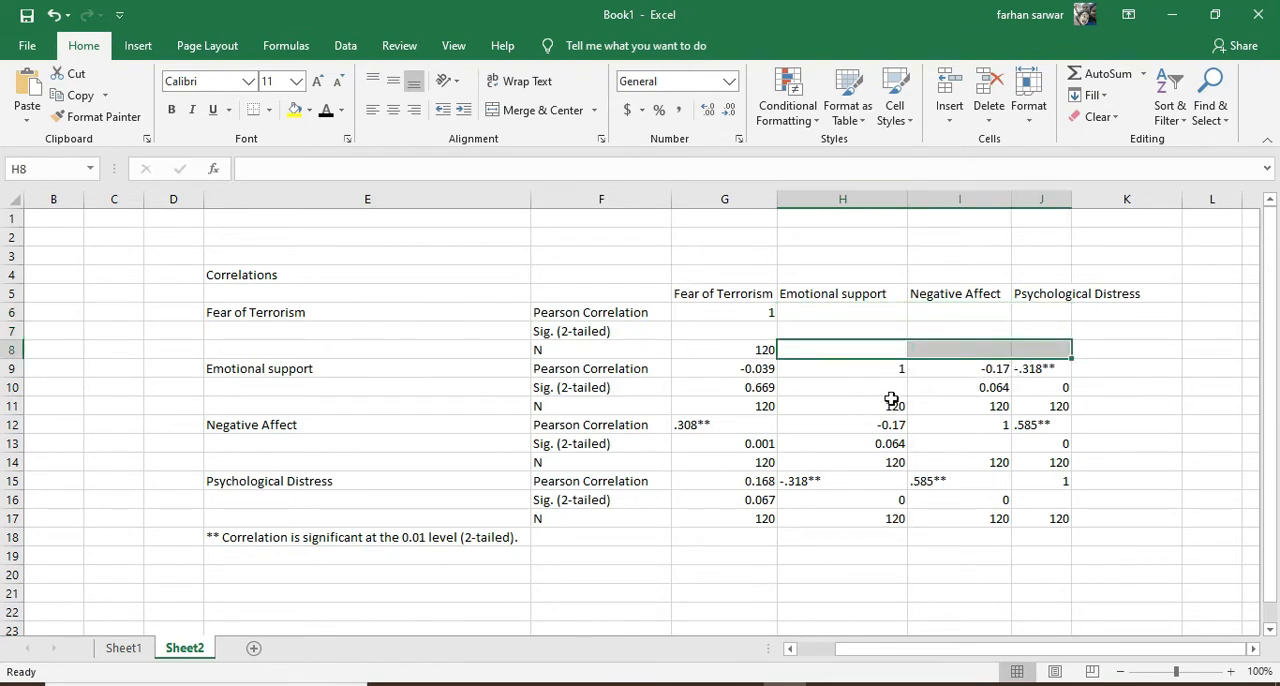
# Clear the duplicate values above the diagonal for Emotional support (I9:J11) and Negative Affect (J12:J14)
pyautogui.moveTo(972, 366); pyautogui.dragTo(1063, 403)
pyautogui.press('Delete')
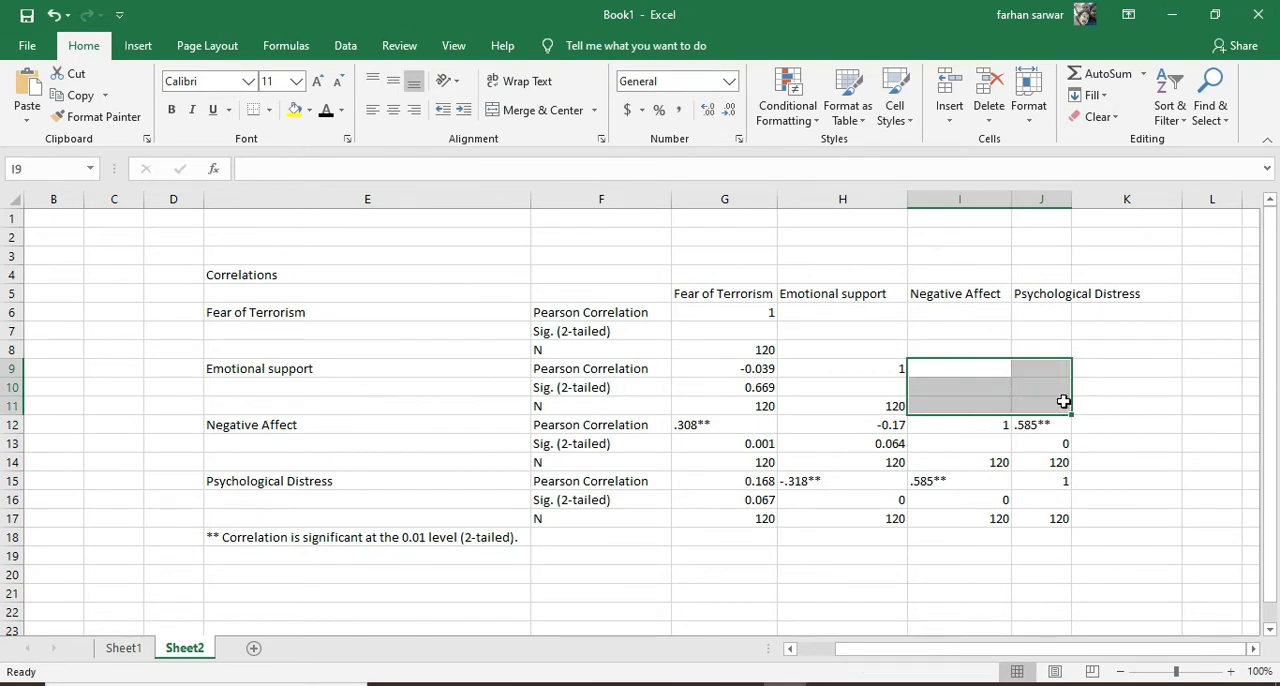
pyautogui.click(1040, 424)
pyautogui.press('Delete')
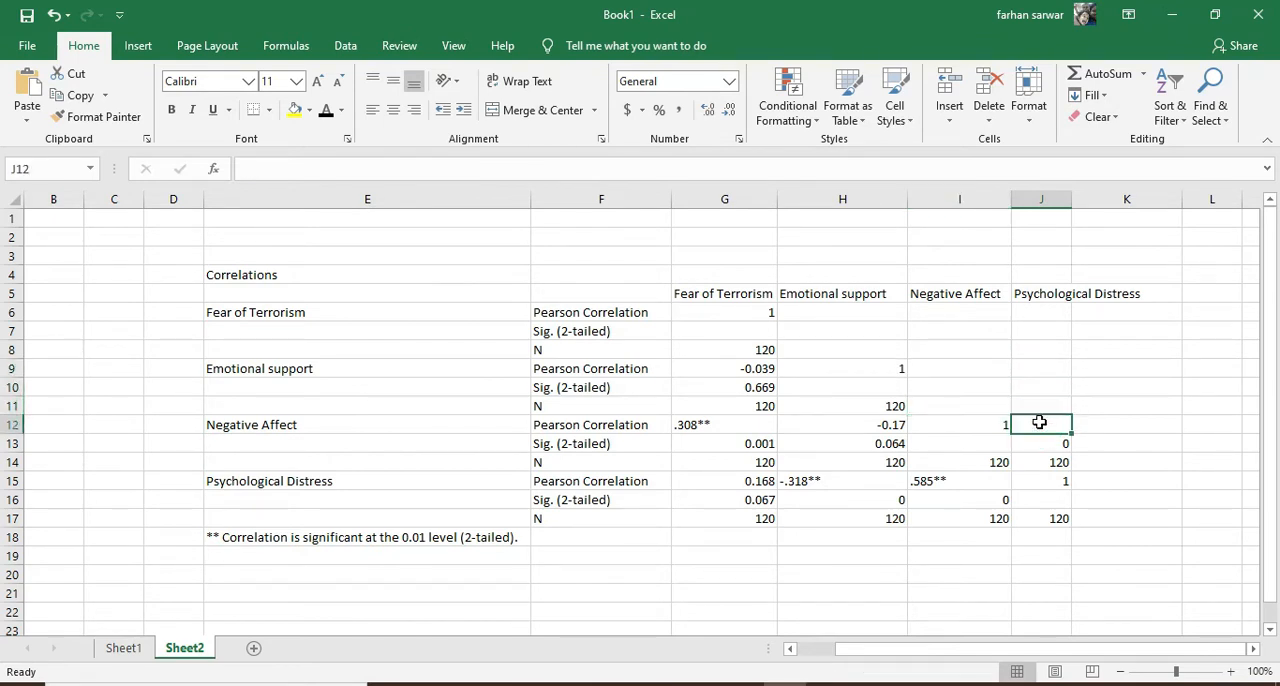
pyautogui.moveTo(1043, 440); pyautogui.dragTo(1049, 463)
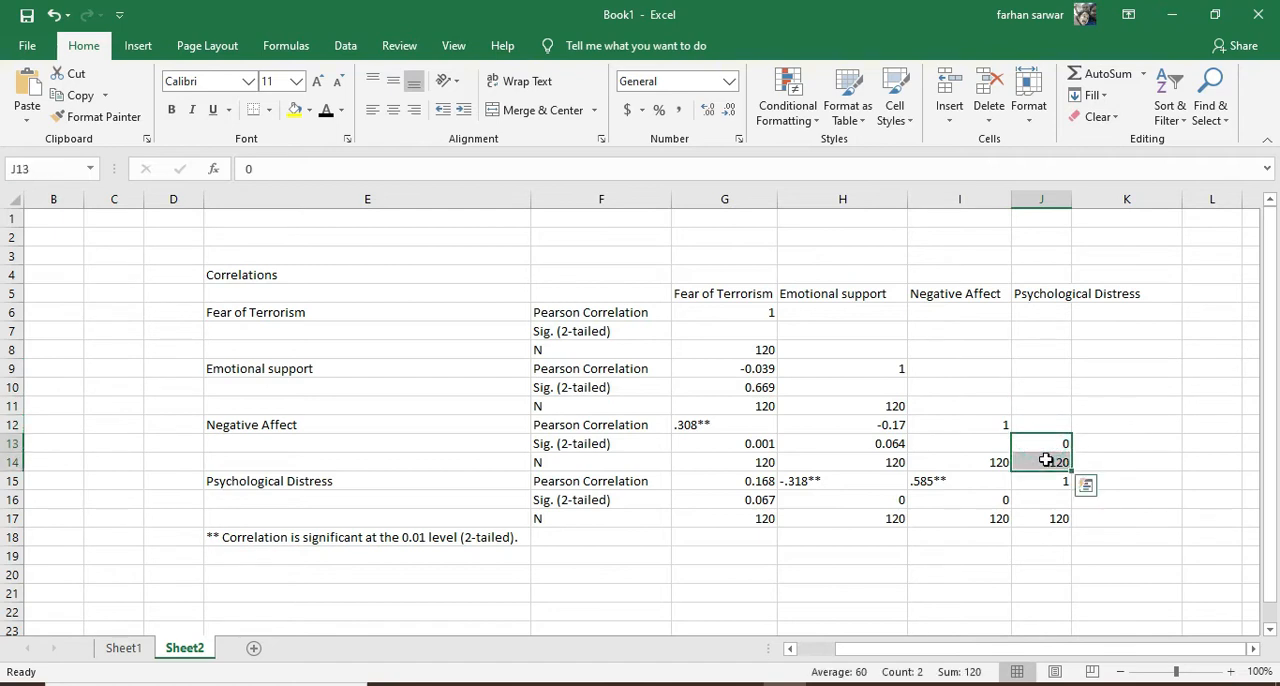
pyautogui.press('Delete')
pyautogui.click(850, 424)
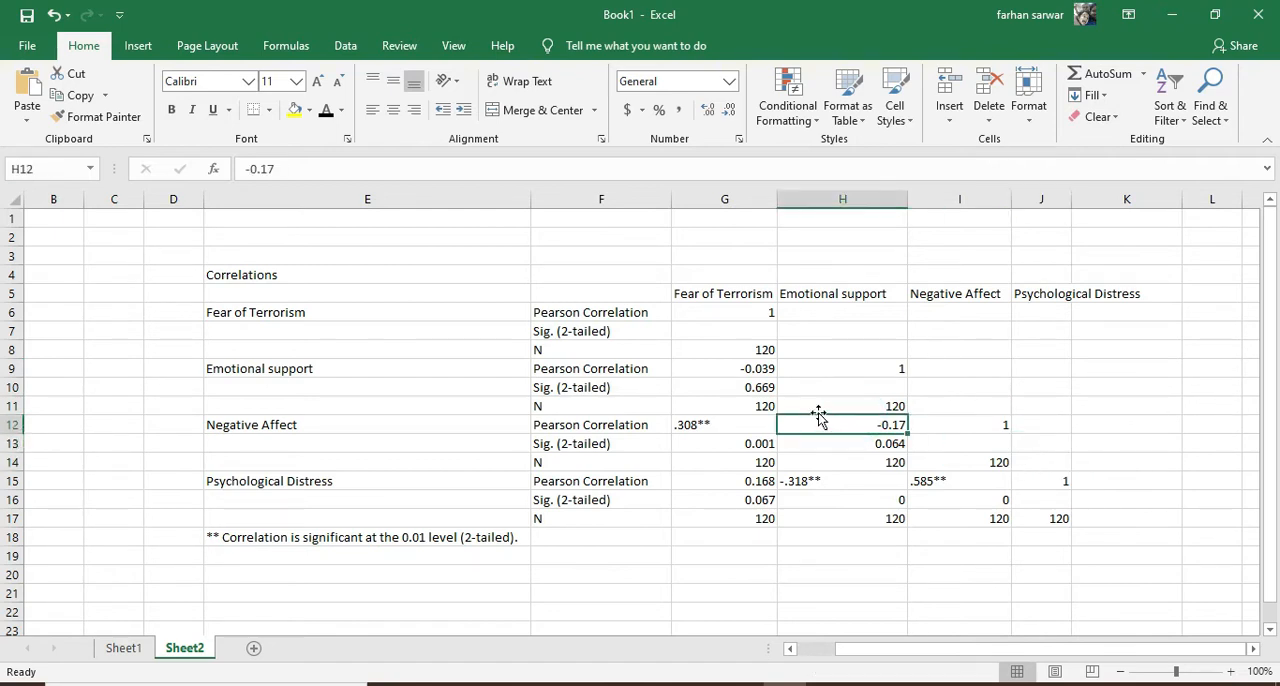
pyautogui.click(258, 313)
pyautogui.moveTo(258, 313); pyautogui.dragTo(766, 368)
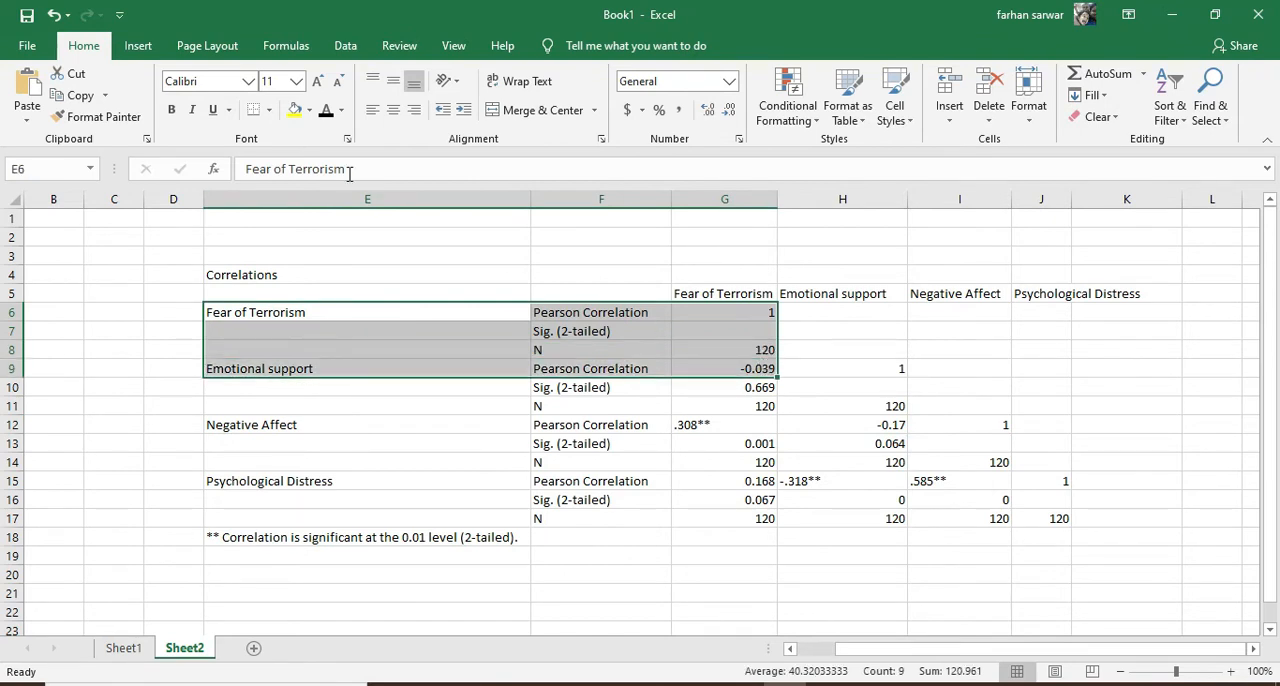
pyautogui.click(295, 109)
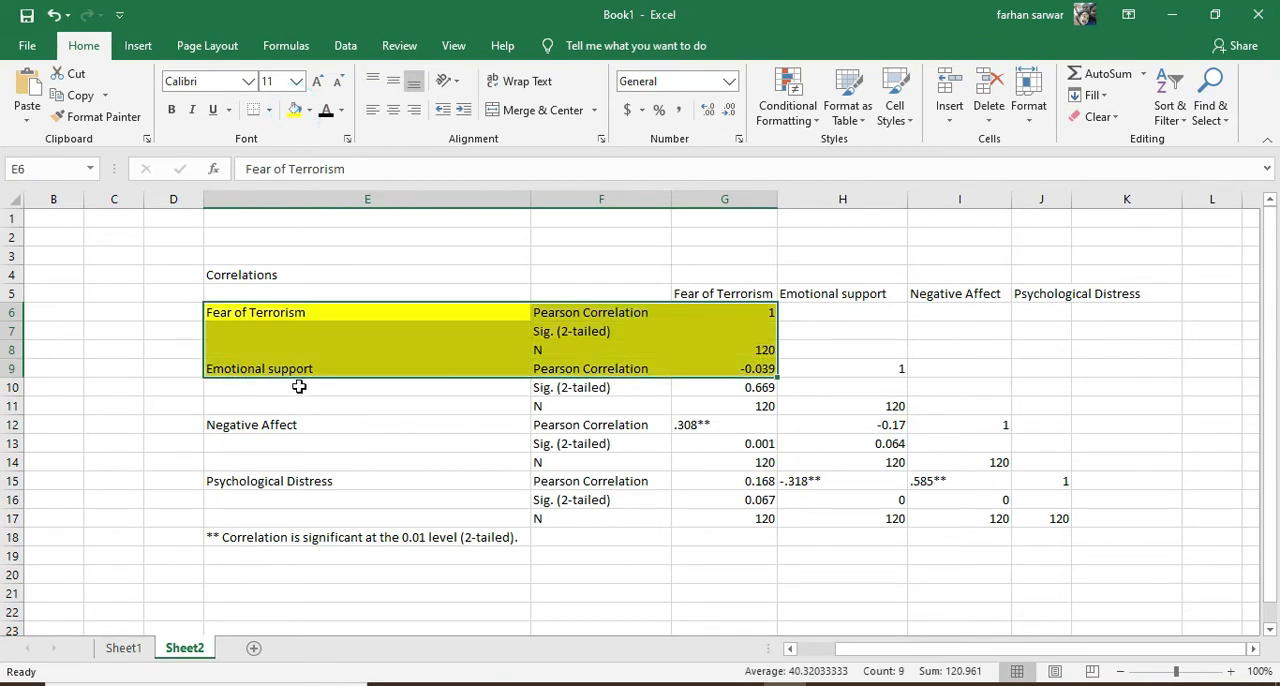
pyautogui.hotkey('ctrl', 'z')
# Fill the Fear of Terrorism block E6:G8 with yellow and the Emotional support block E9:H11 with green
pyautogui.moveTo(337, 318); pyautogui.dragTo(724, 343)
pyautogui.click(295, 109)
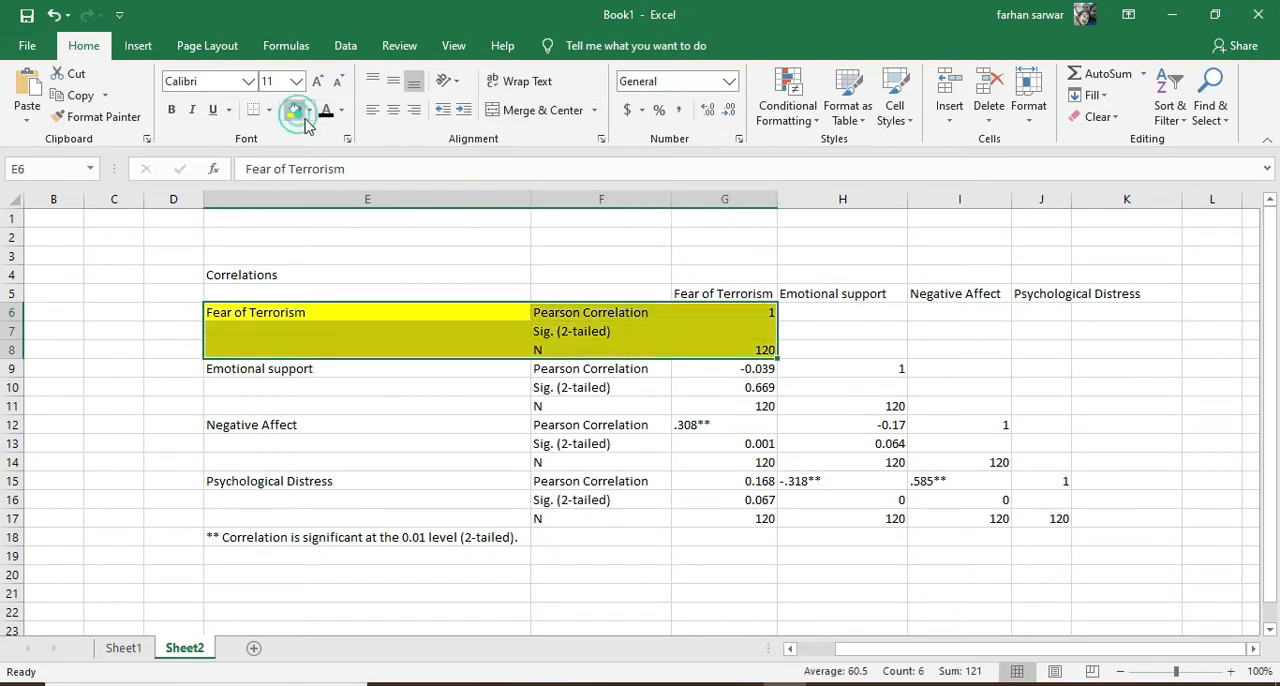
pyautogui.moveTo(341, 369); pyautogui.dragTo(824, 405)
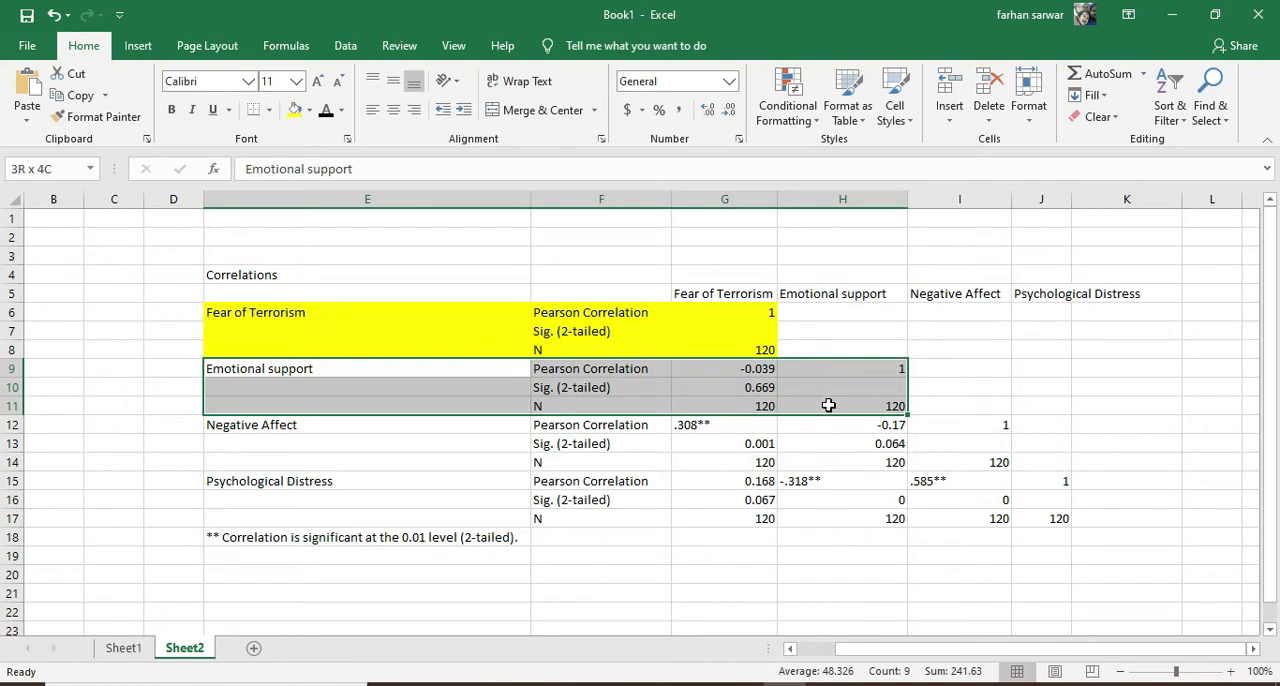
pyautogui.moveTo(833, 407); pyautogui.dragTo(830, 406)
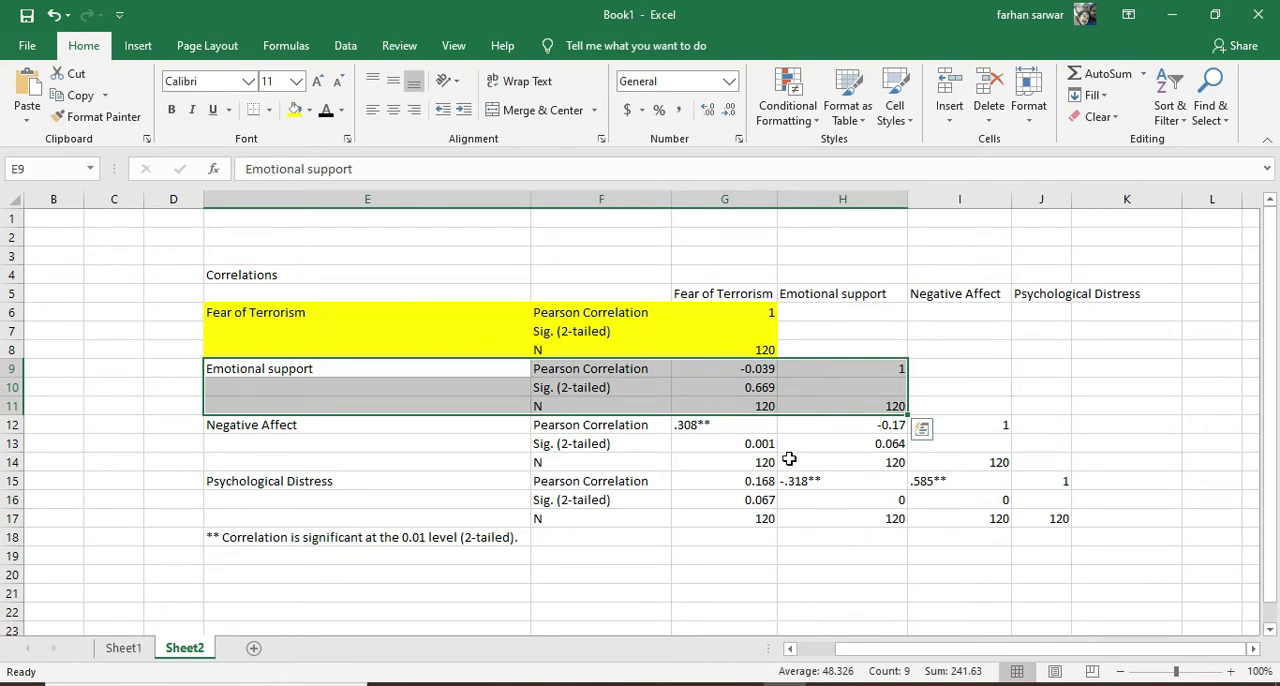
pyautogui.click(311, 111)
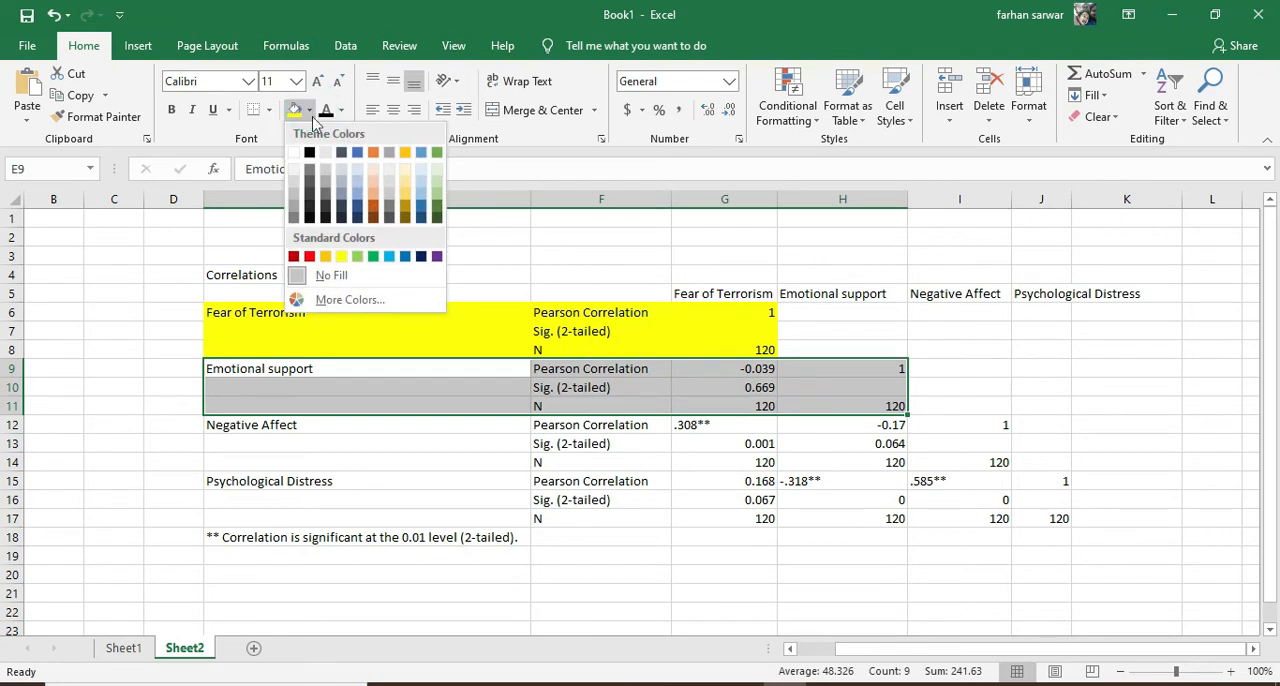
pyautogui.click(380, 256)
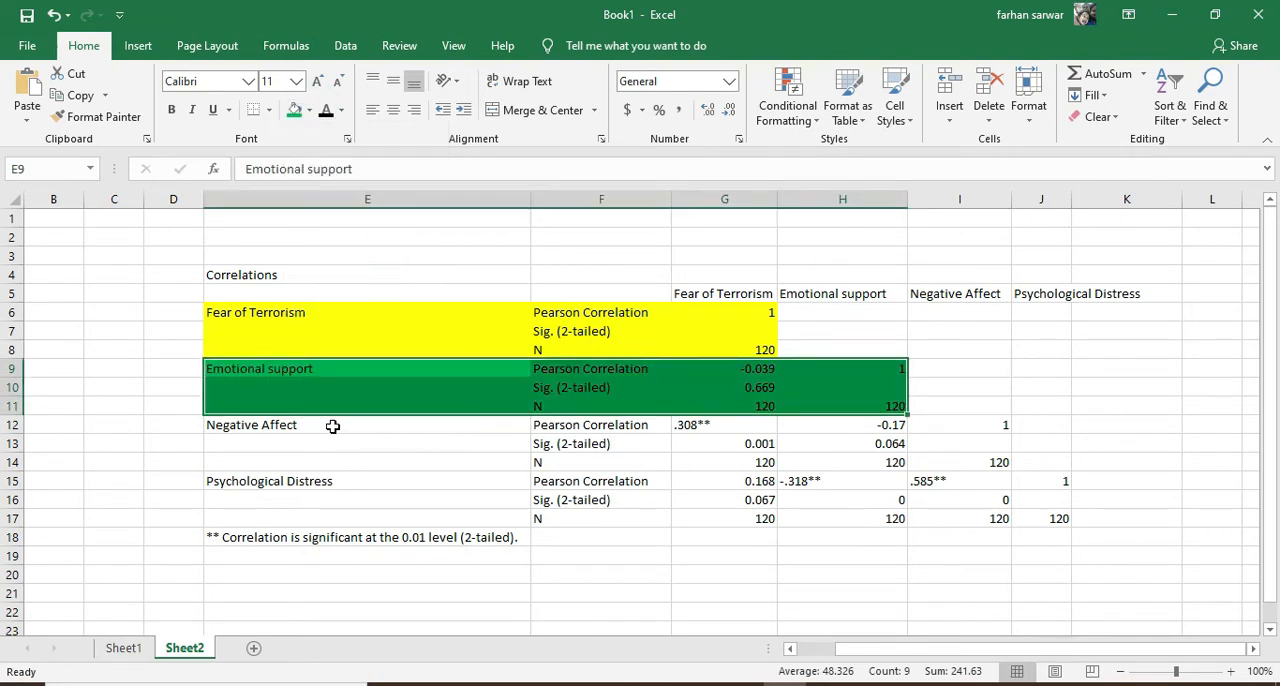
# Fill the Negative Affect block E12:I14 with light blue and the Psychological Distress block E15:J17 with light gray
pyautogui.moveTo(333, 425); pyautogui.dragTo(948, 457)
pyautogui.click(310, 111)
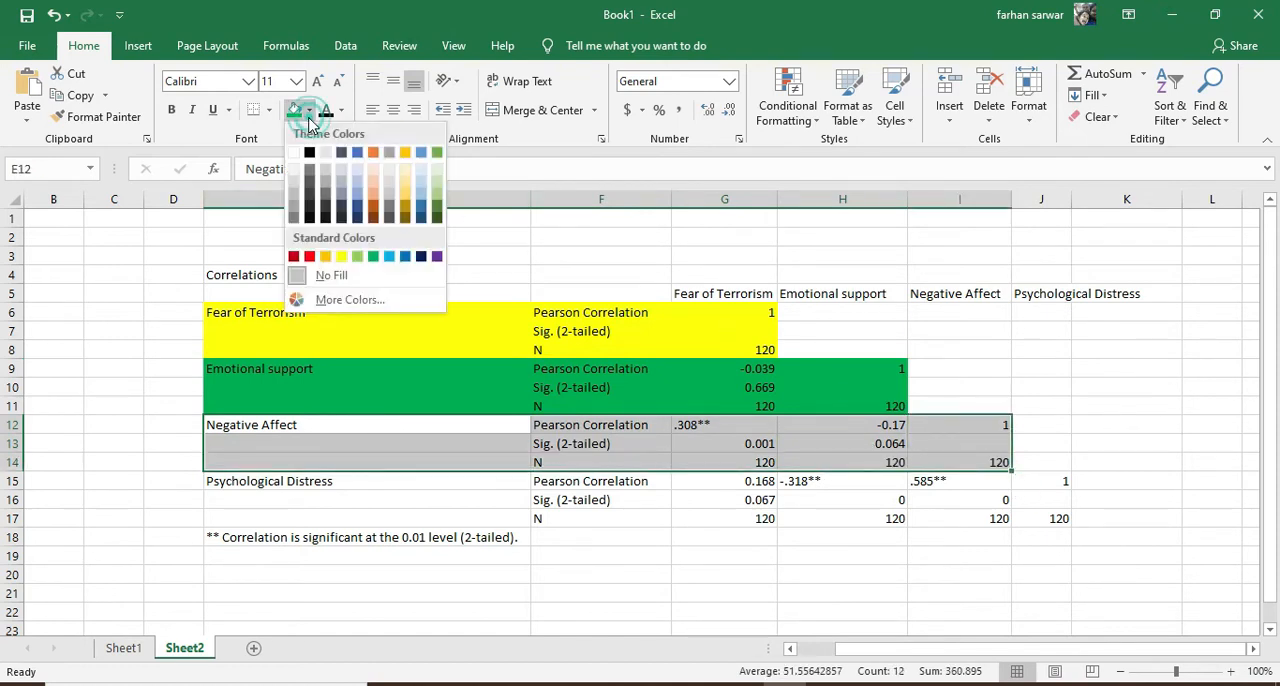
pyautogui.click(363, 176)
pyautogui.moveTo(268, 485); pyautogui.dragTo(1030, 520)
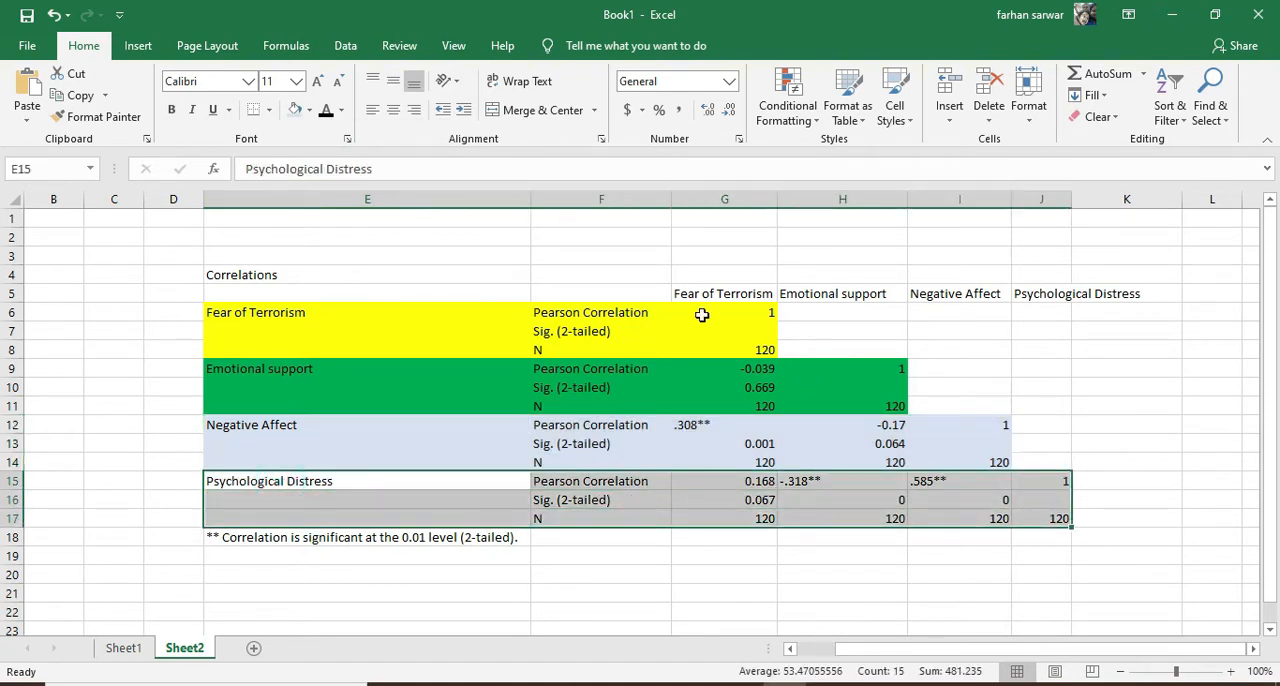
pyautogui.click(309, 110)
pyautogui.click(327, 155)
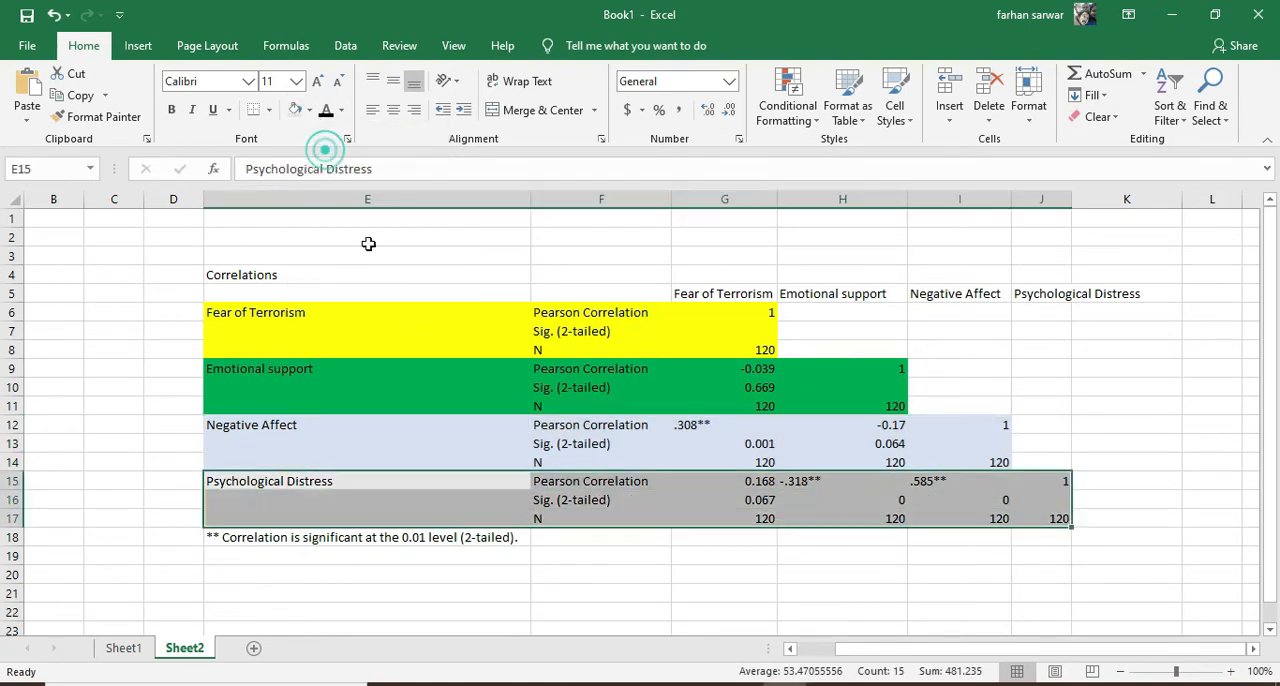
# Examine the correlations and significance values of Fear of Terrorism with emotional support, negative affect and psychological distress
pyautogui.click(560, 430)
pyautogui.click(722, 295)
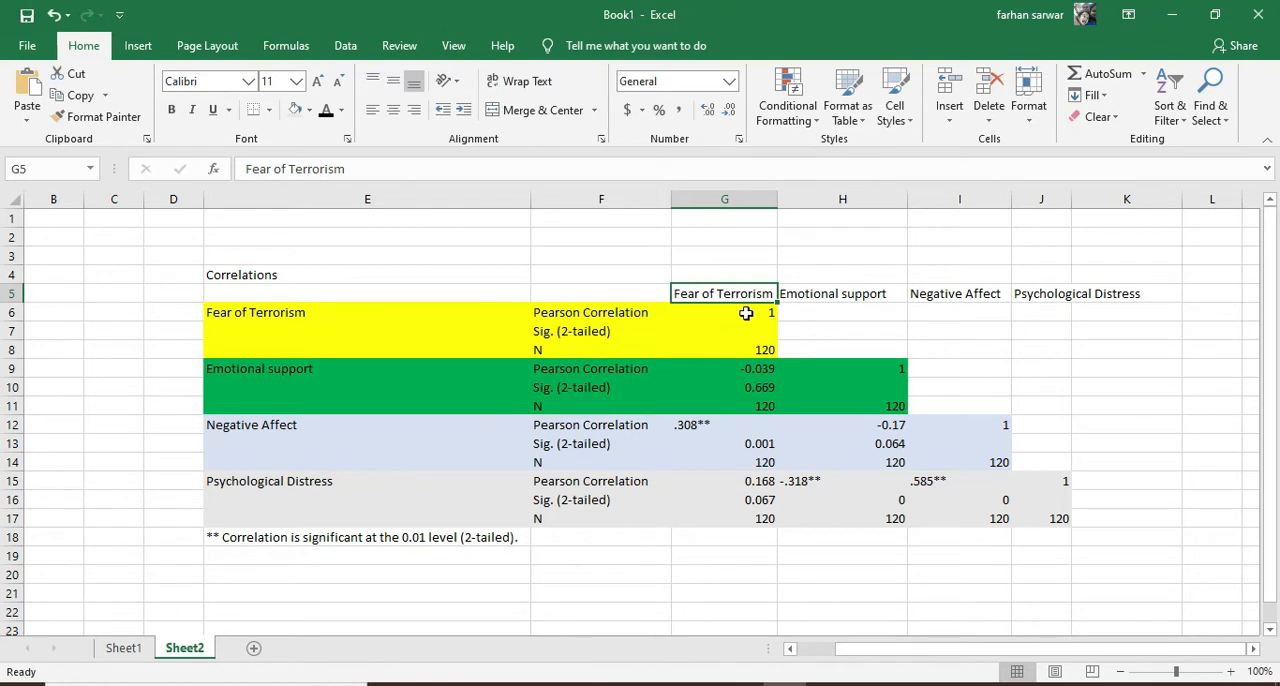
pyautogui.click(747, 389)
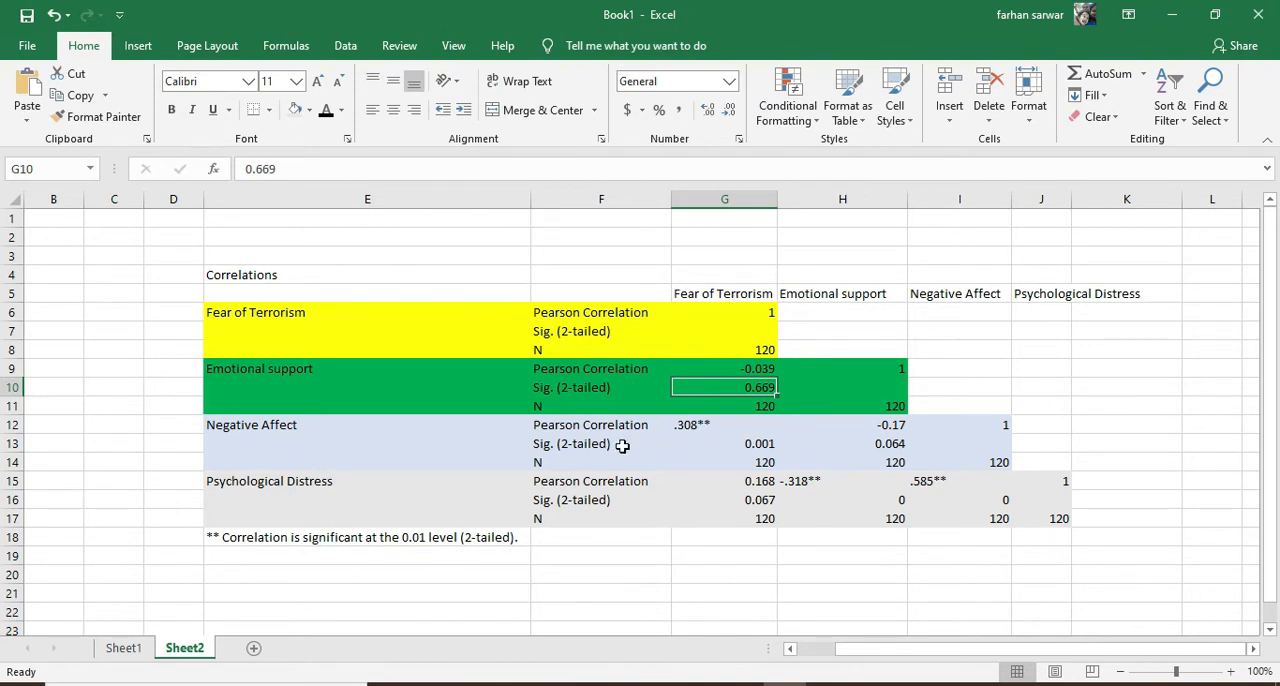
pyautogui.moveTo(295, 446); pyautogui.dragTo(360, 482)
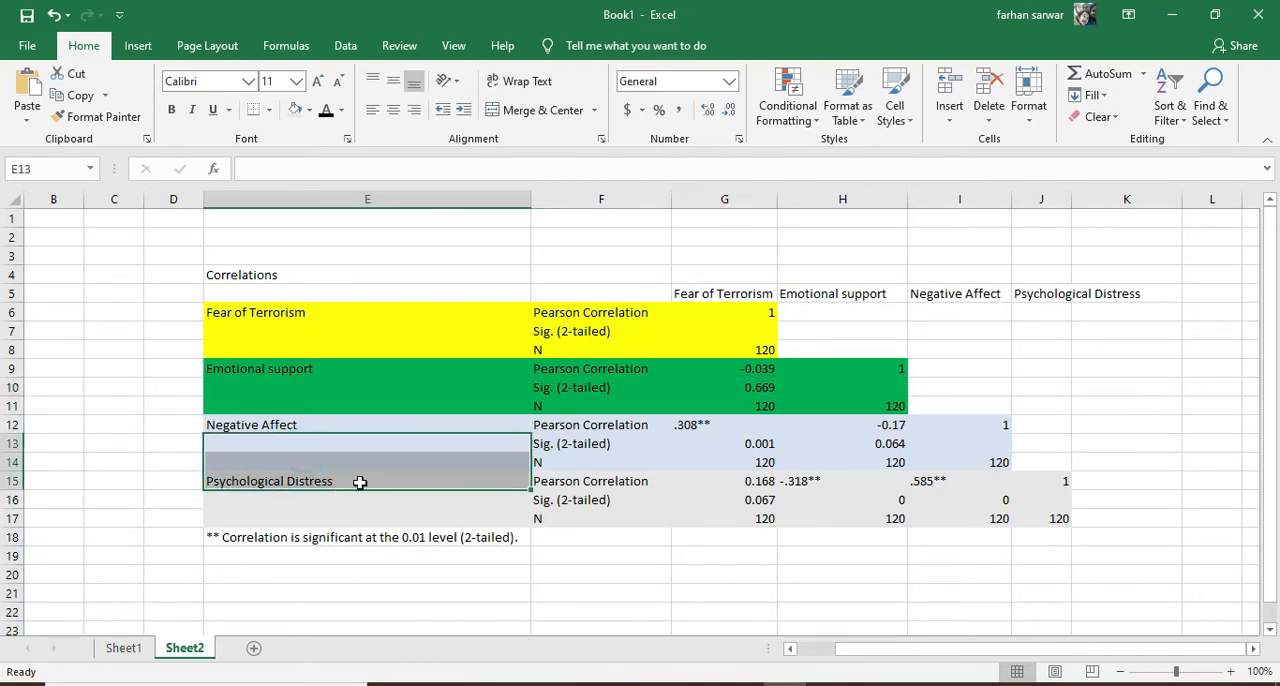
pyautogui.click(349, 424)
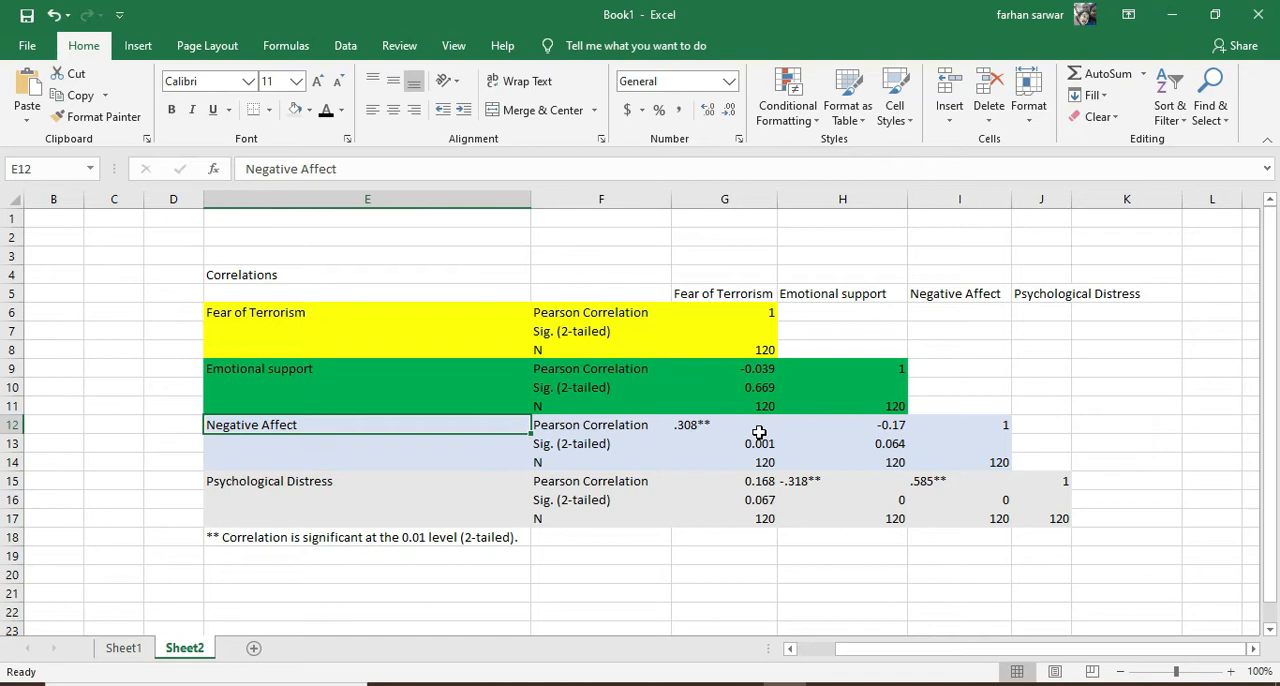
pyautogui.click(728, 294)
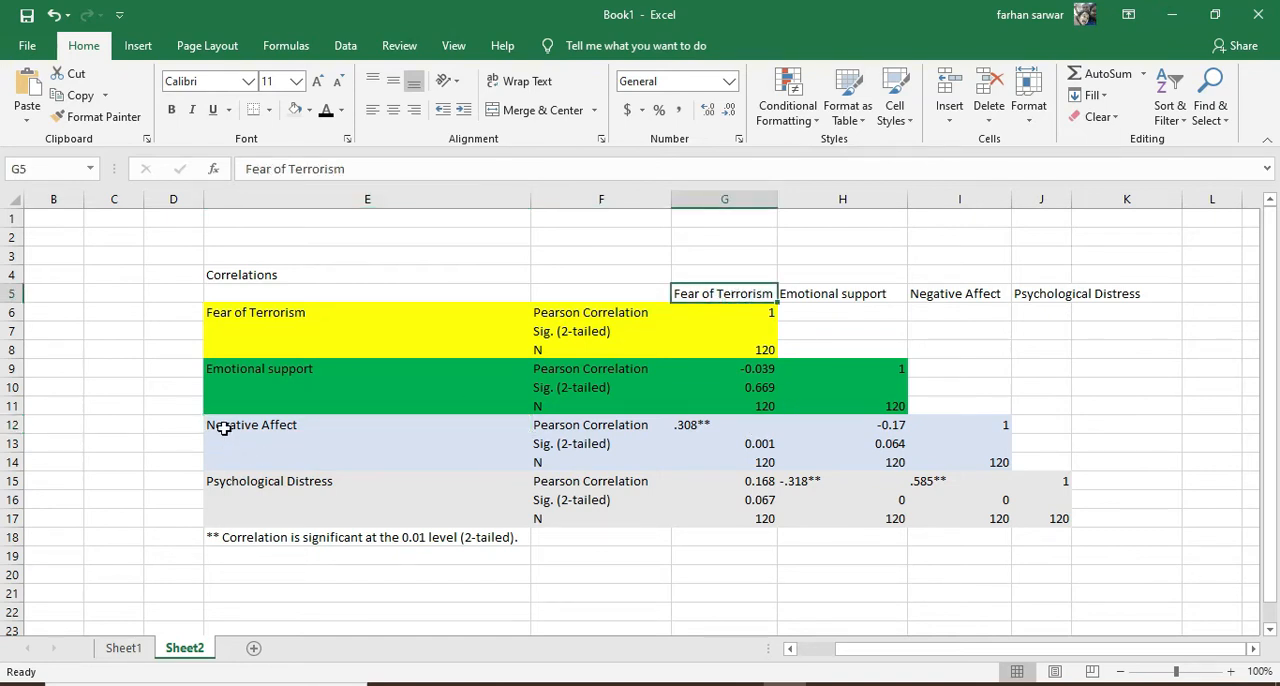
pyautogui.click(690, 426)
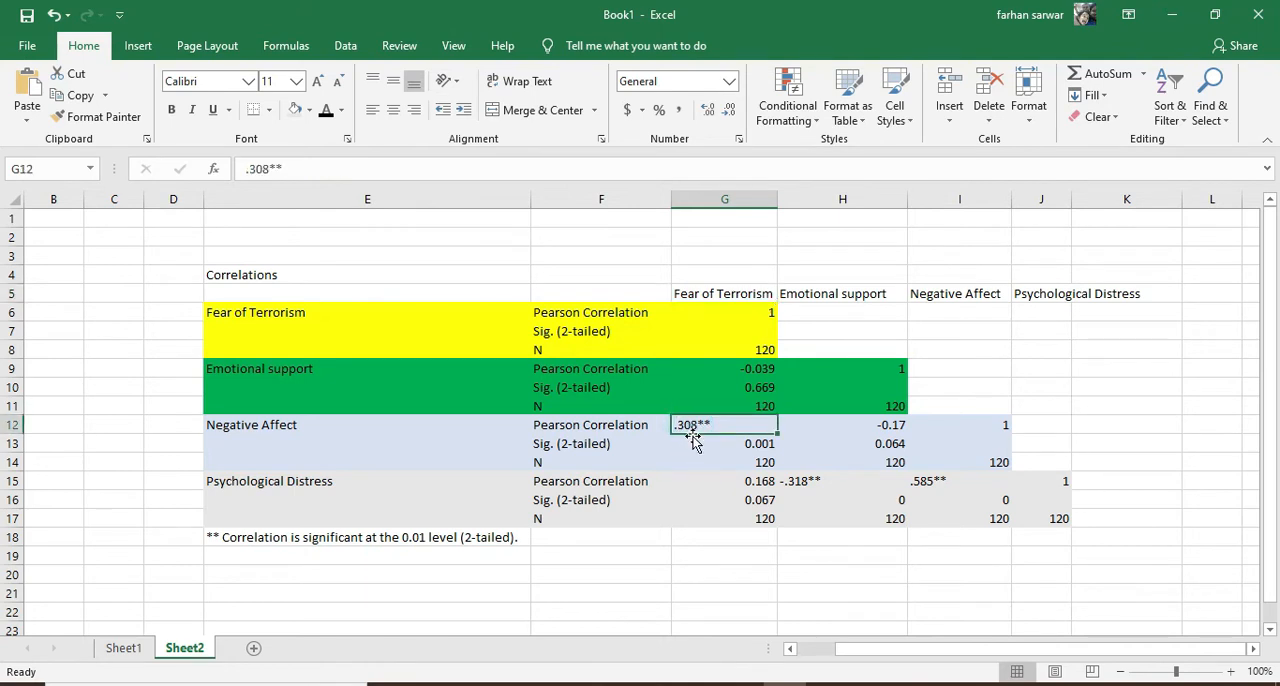
pyautogui.click(754, 443)
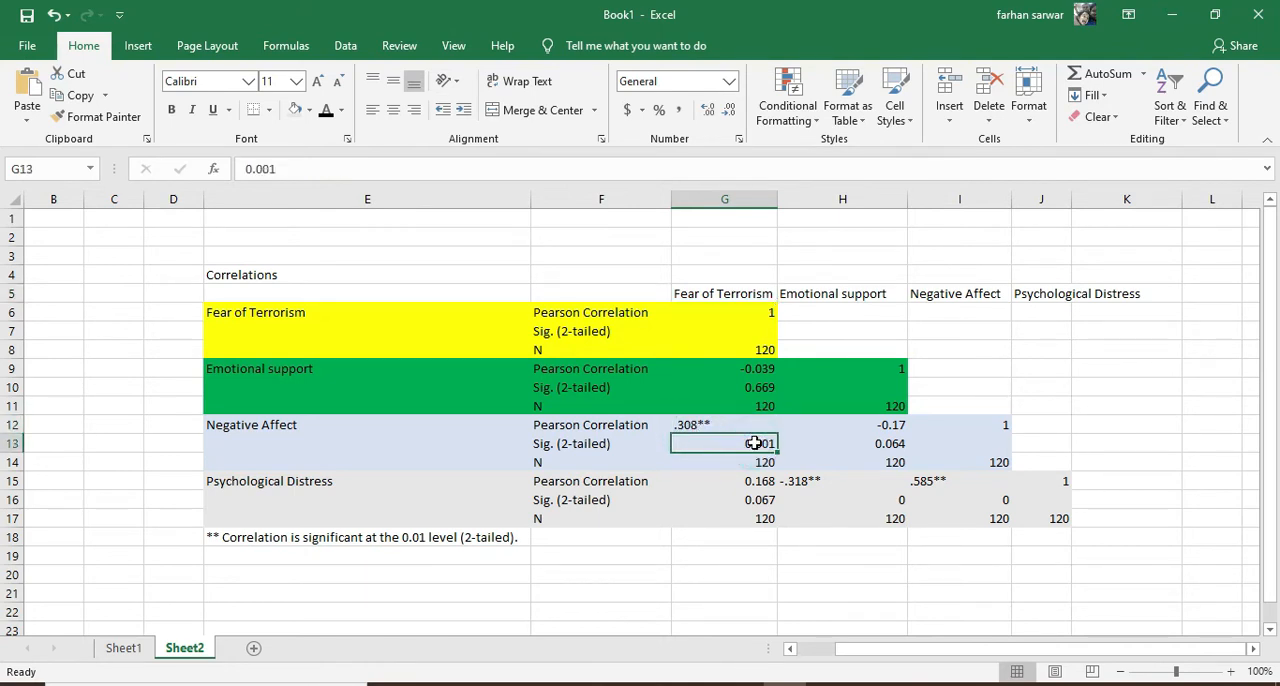
pyautogui.click(277, 426)
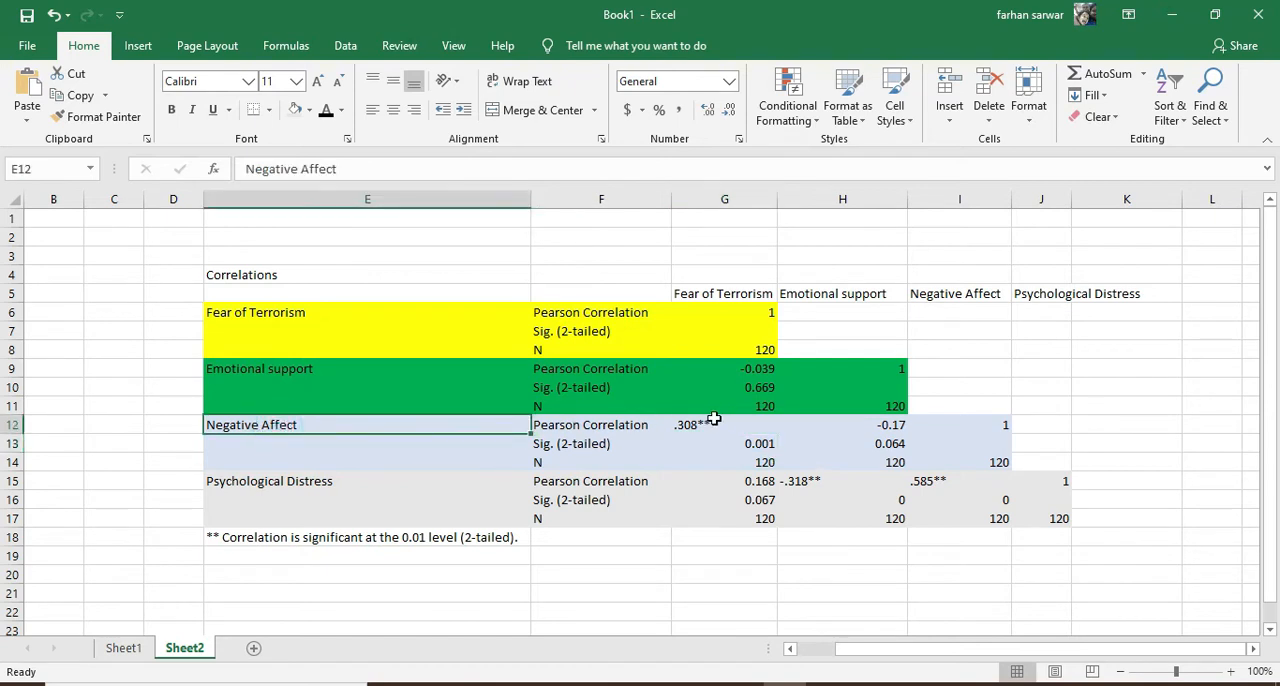
pyautogui.click(705, 424)
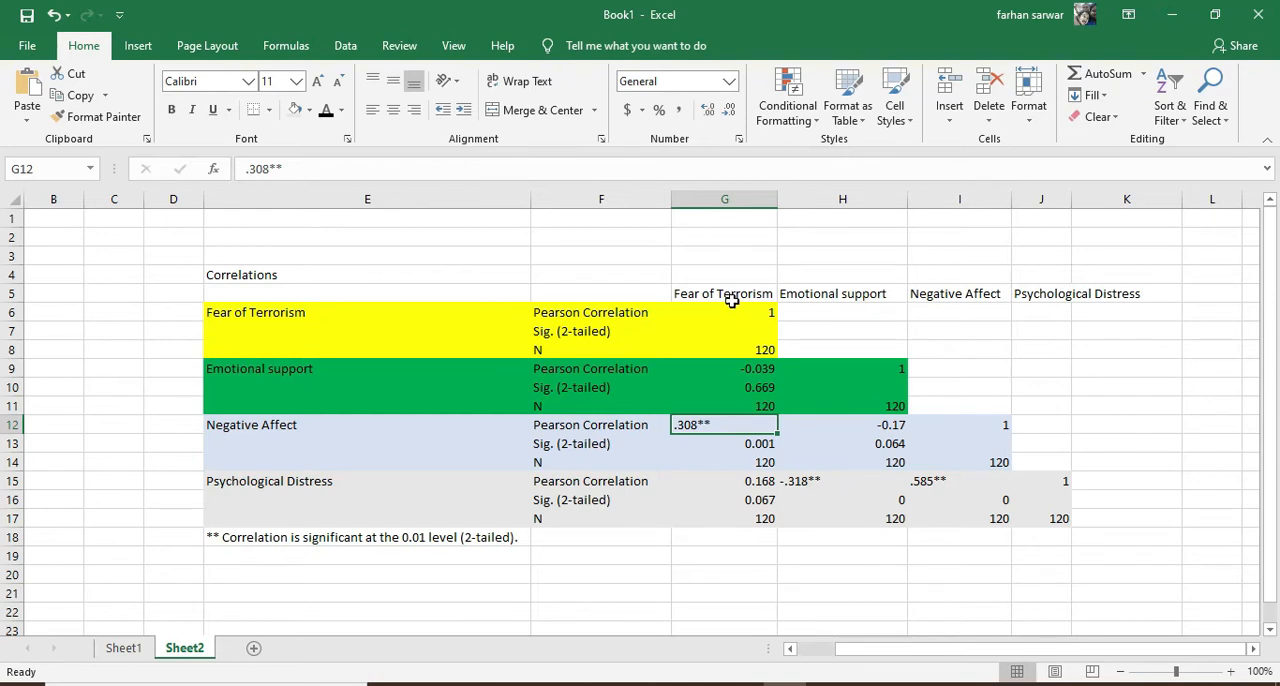
pyautogui.click(744, 483)
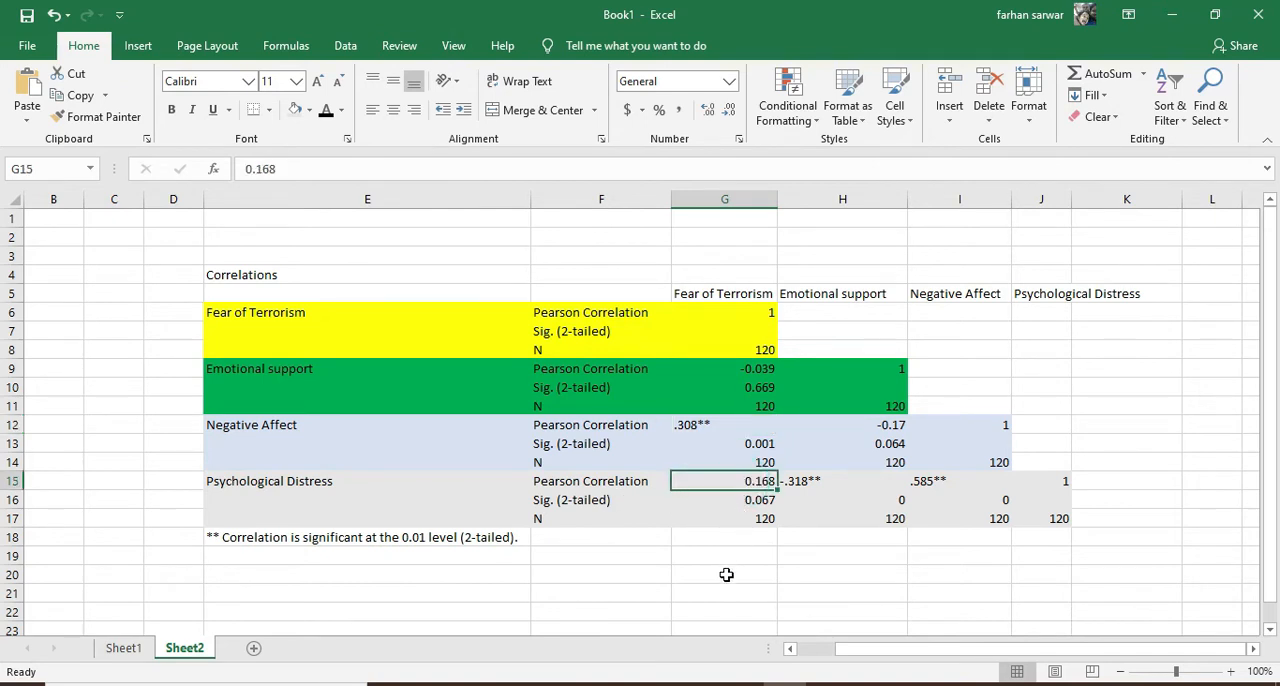
pyautogui.click(733, 499)
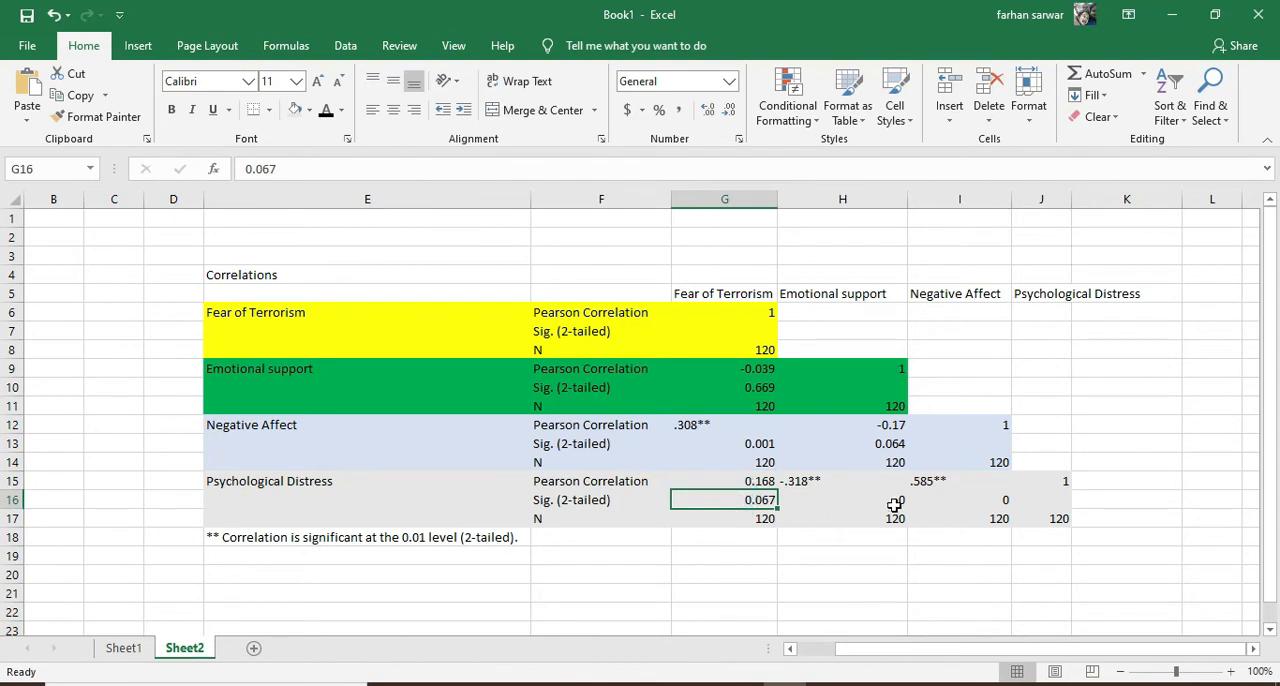
# Examine the Emotional support column's correlations and significance values for Negative Affect and Psychological Distress
pyautogui.click(857, 294)
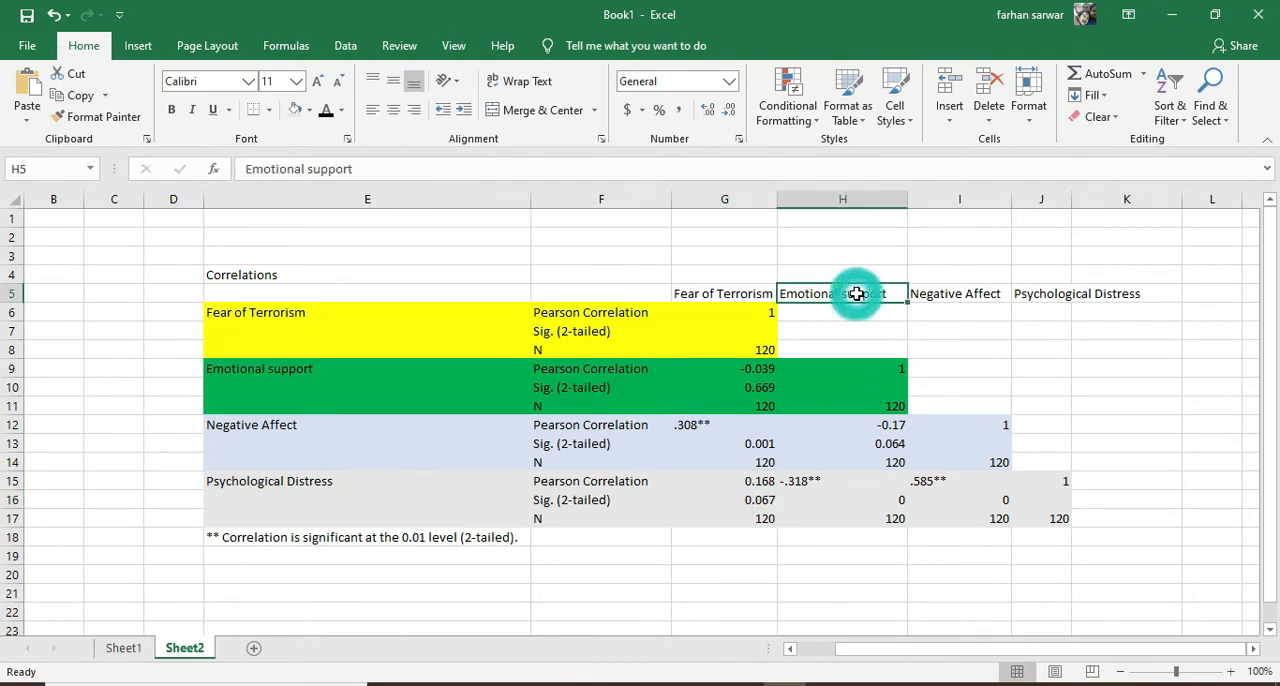
pyautogui.click(866, 444)
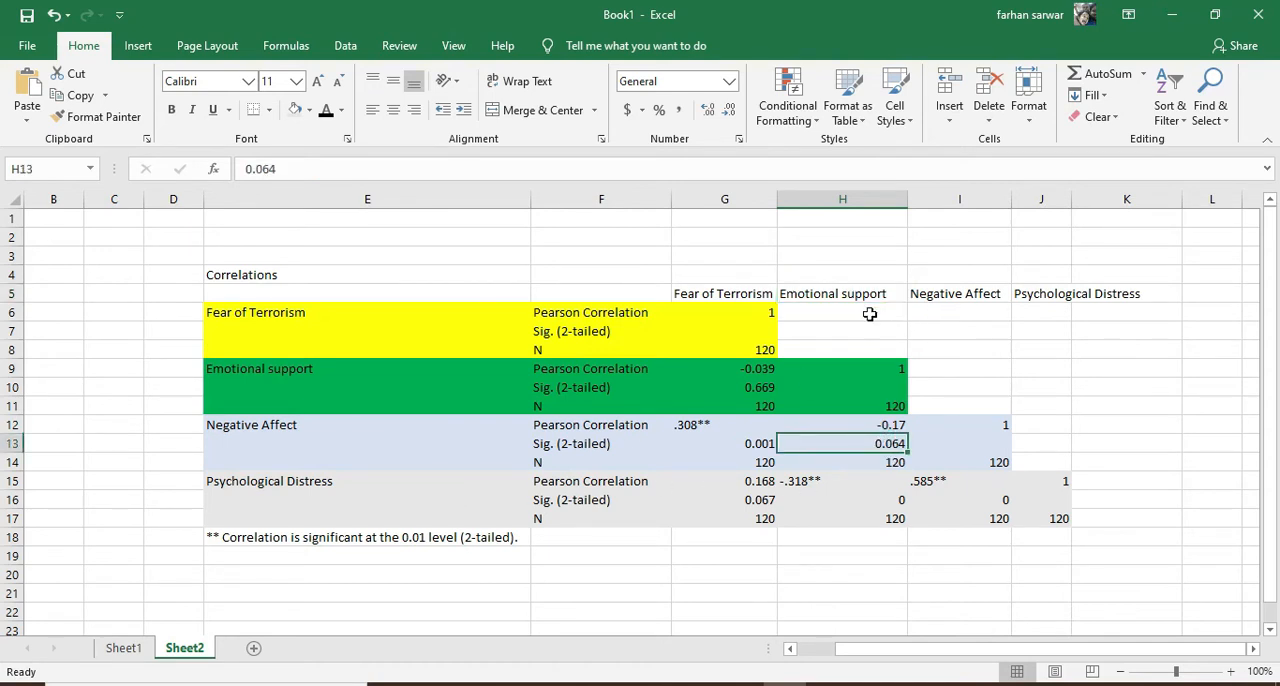
pyautogui.click(848, 482)
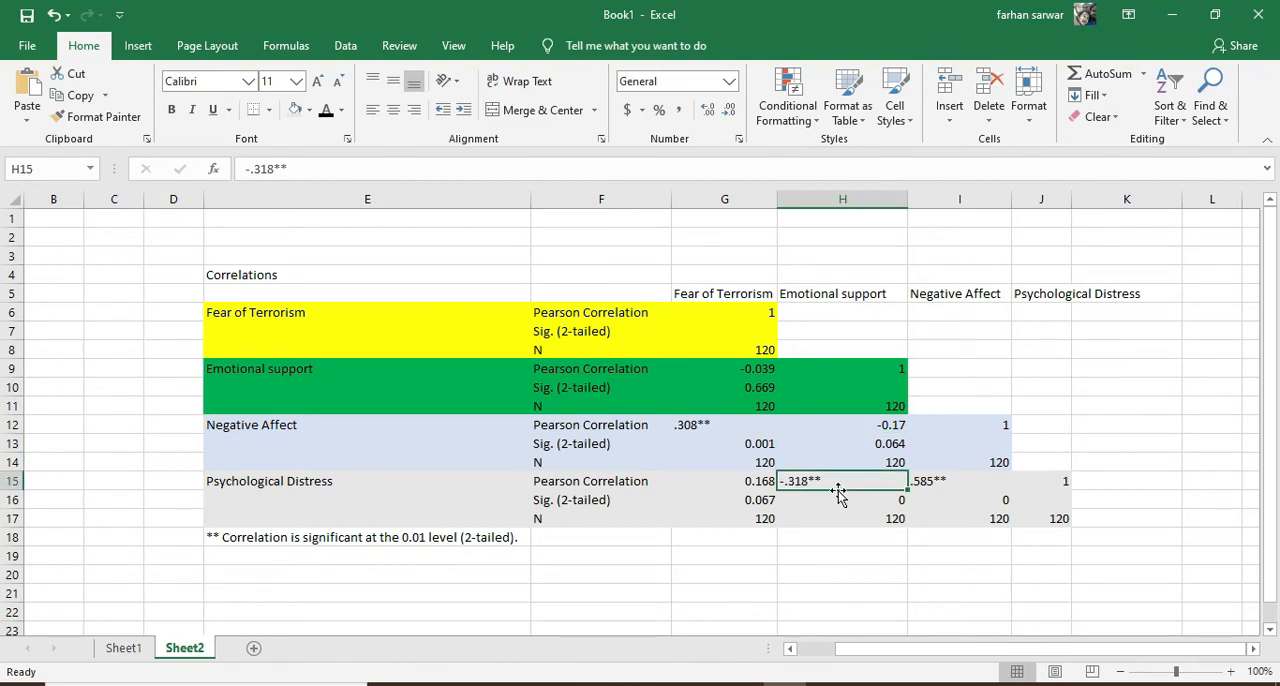
pyautogui.keyDown('ctrl'); pyautogui.scroll(3, 838, 490); pyautogui.keyUp('ctrl')
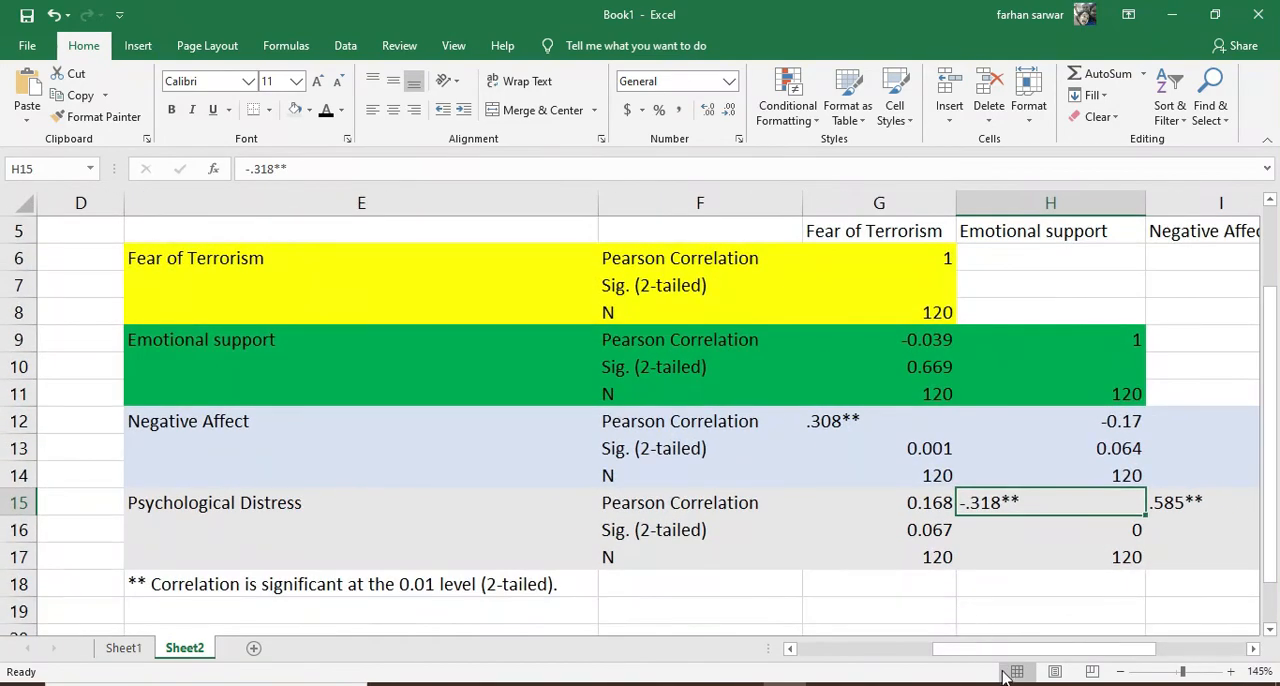
pyautogui.moveTo(1000, 649); pyautogui.dragTo(1050, 650)
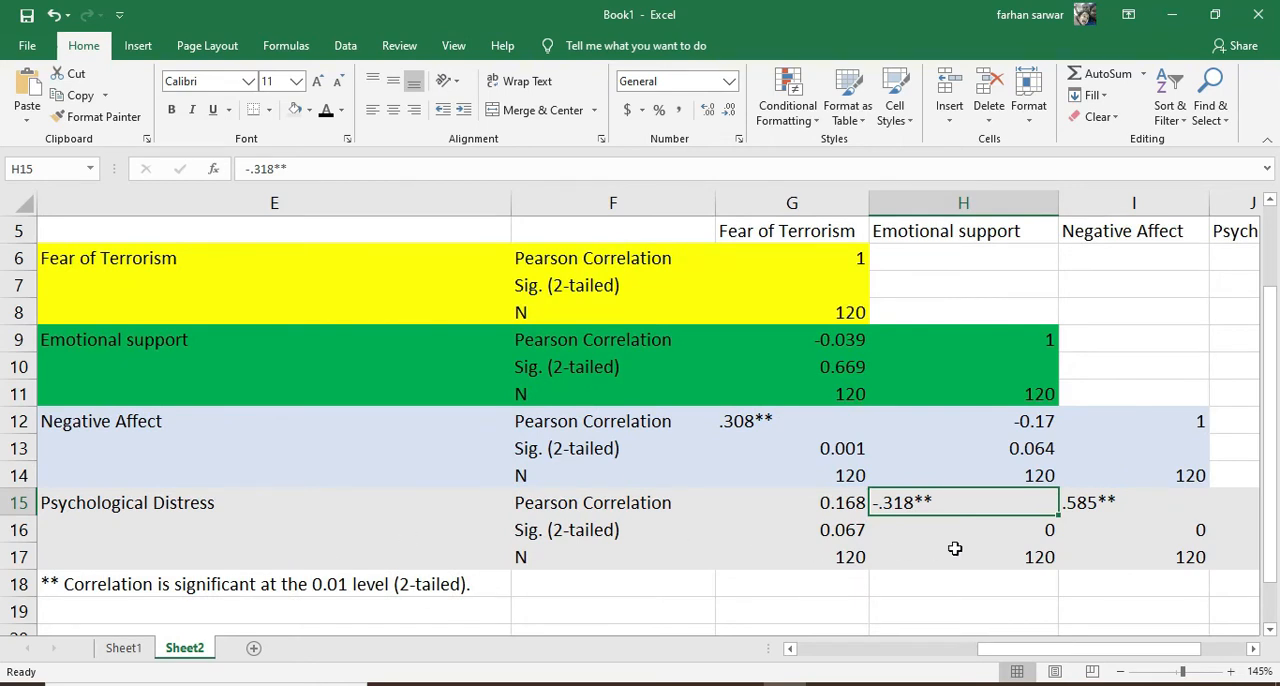
pyautogui.click(1005, 533)
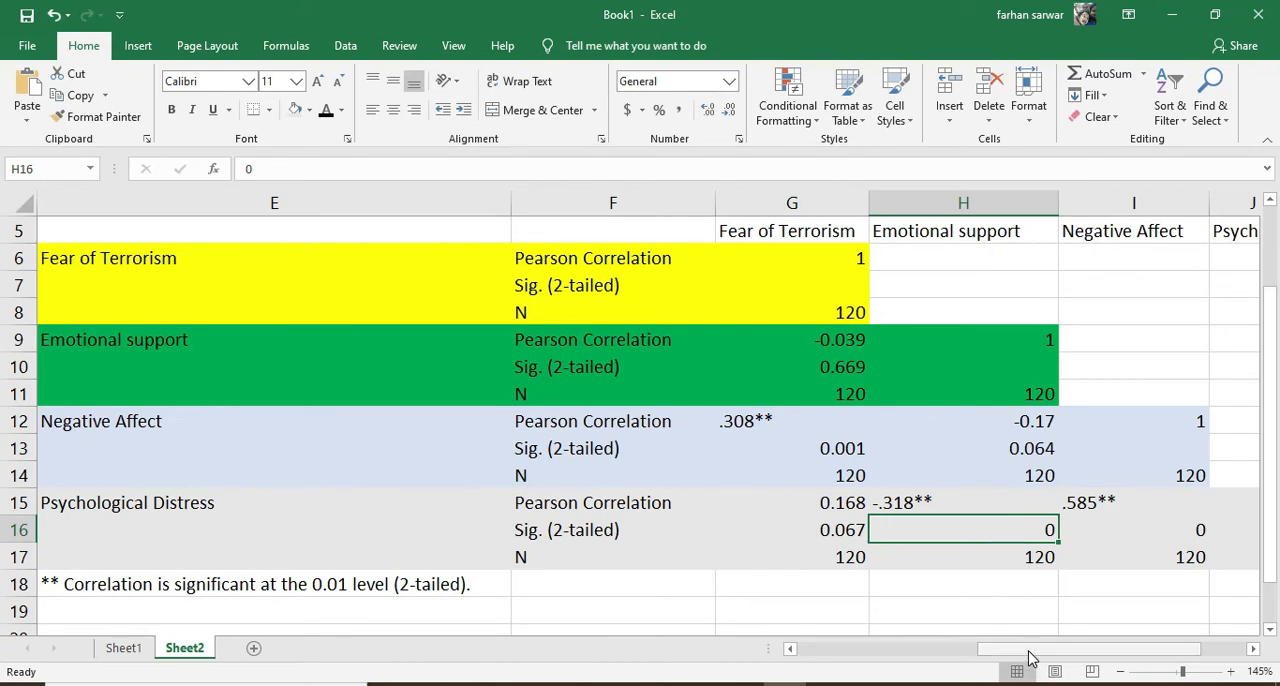
pyautogui.moveTo(1029, 651); pyautogui.dragTo(966, 660)
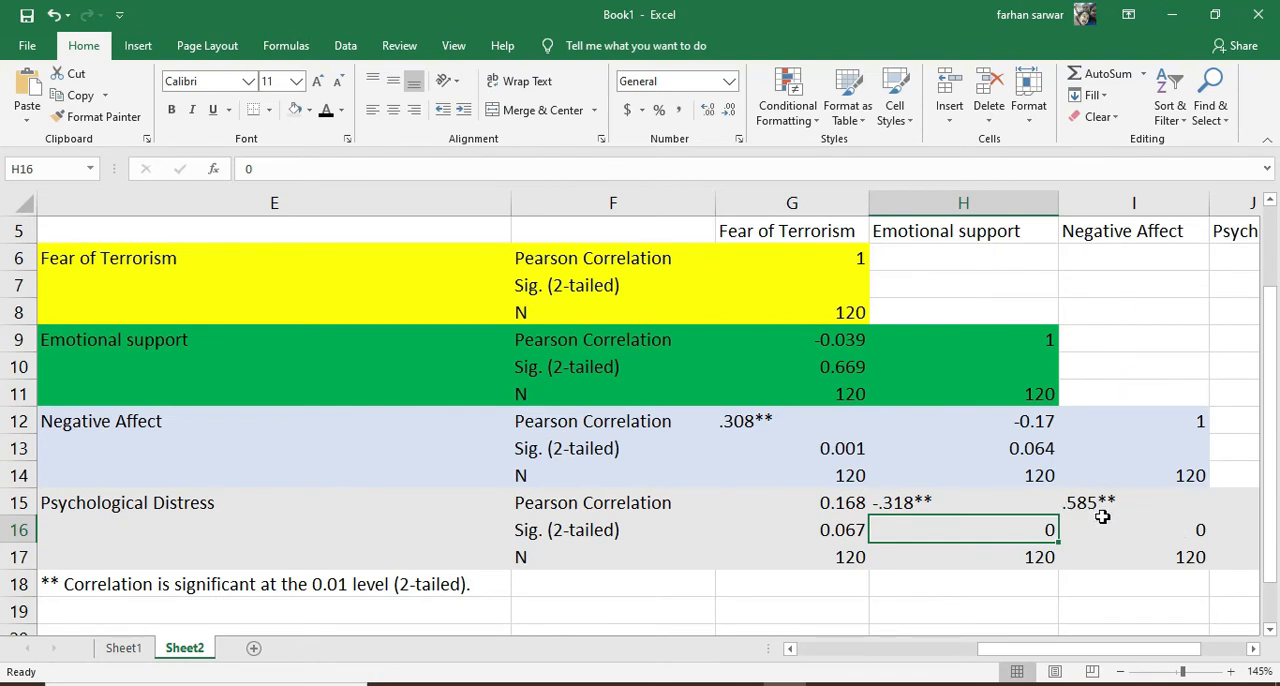
pyautogui.moveTo(1110, 657)
pyautogui.mouseDown()
pyautogui.moveTo(1131, 651)
pyautogui.moveTo(1063, 660)
pyautogui.moveTo(1100, 658)
pyautogui.mouseUp()
pyautogui.scroll(-2, 755, 422)
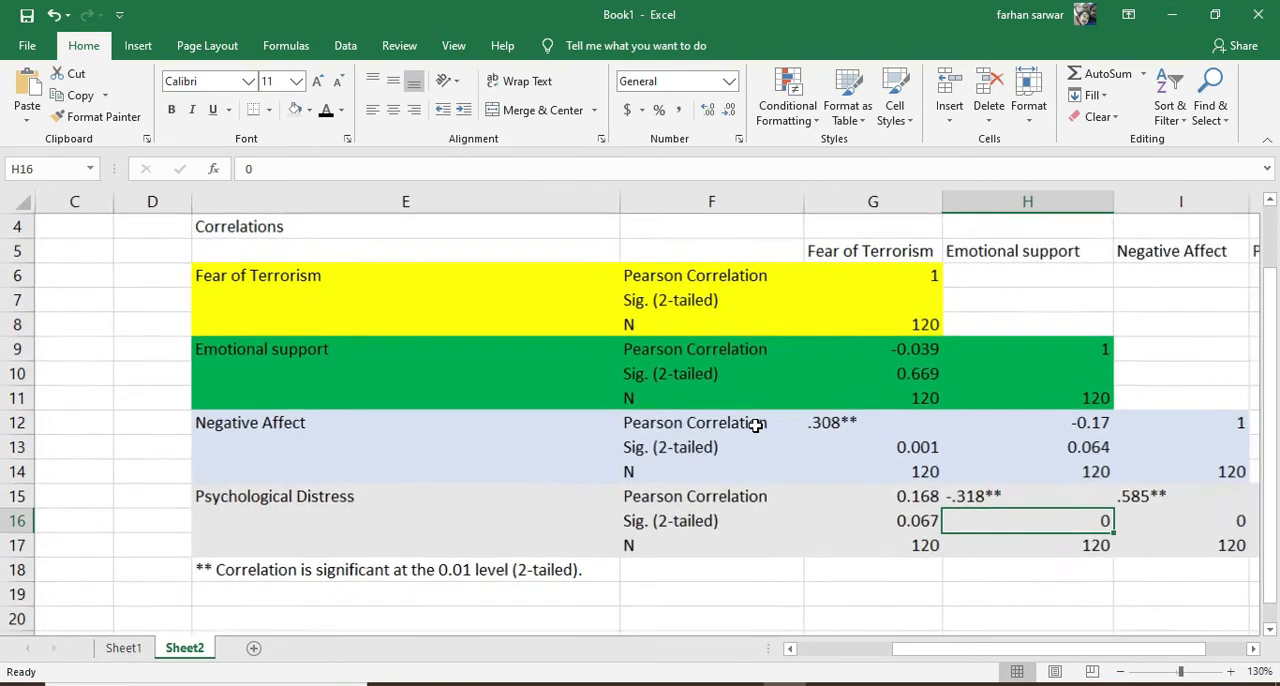
pyautogui.scroll(-1, 751, 422)
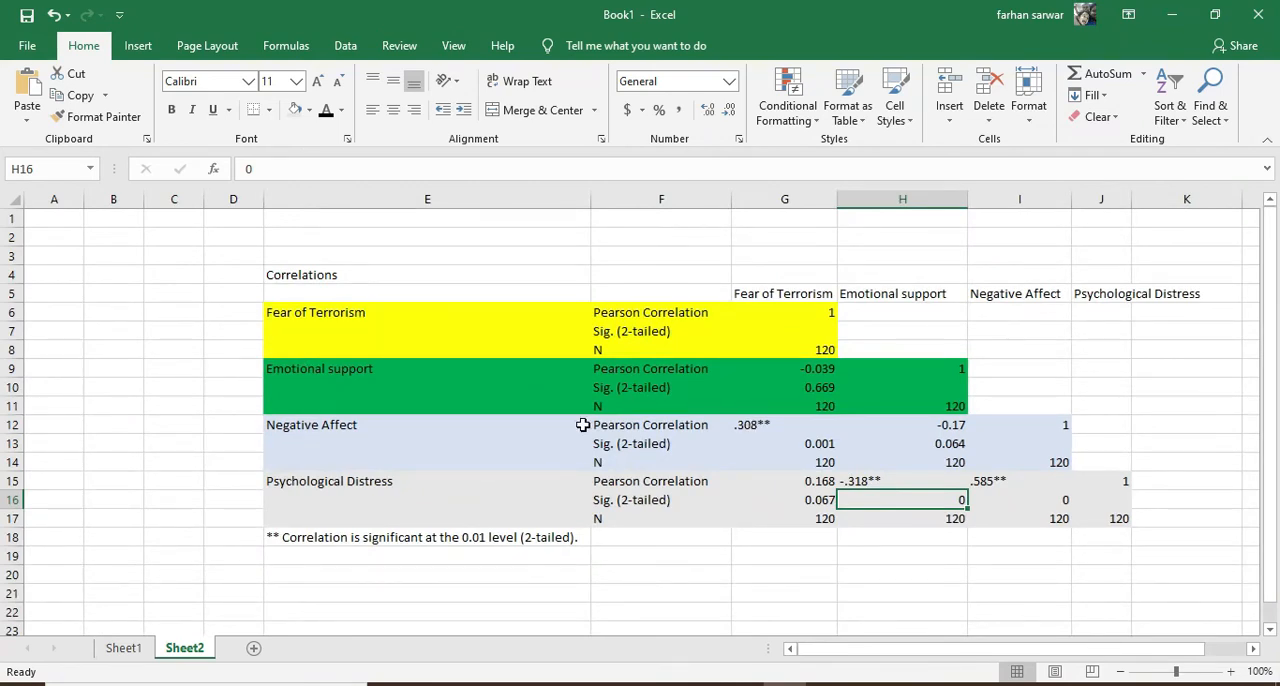
# Replace the coloured fills across the whole correlation table, E4:J17, with a white fill
pyautogui.click(313, 277)
pyautogui.moveTo(325, 289); pyautogui.dragTo(1120, 520)
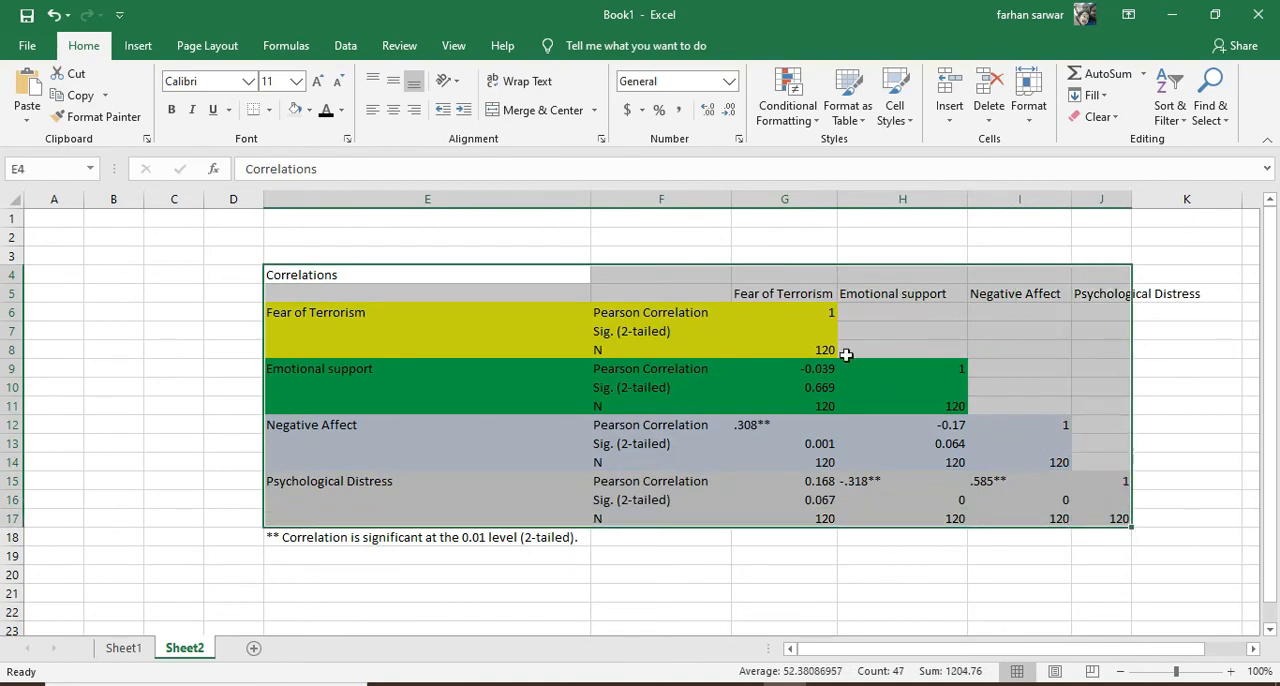
pyautogui.click(310, 111)
pyautogui.click(307, 152)
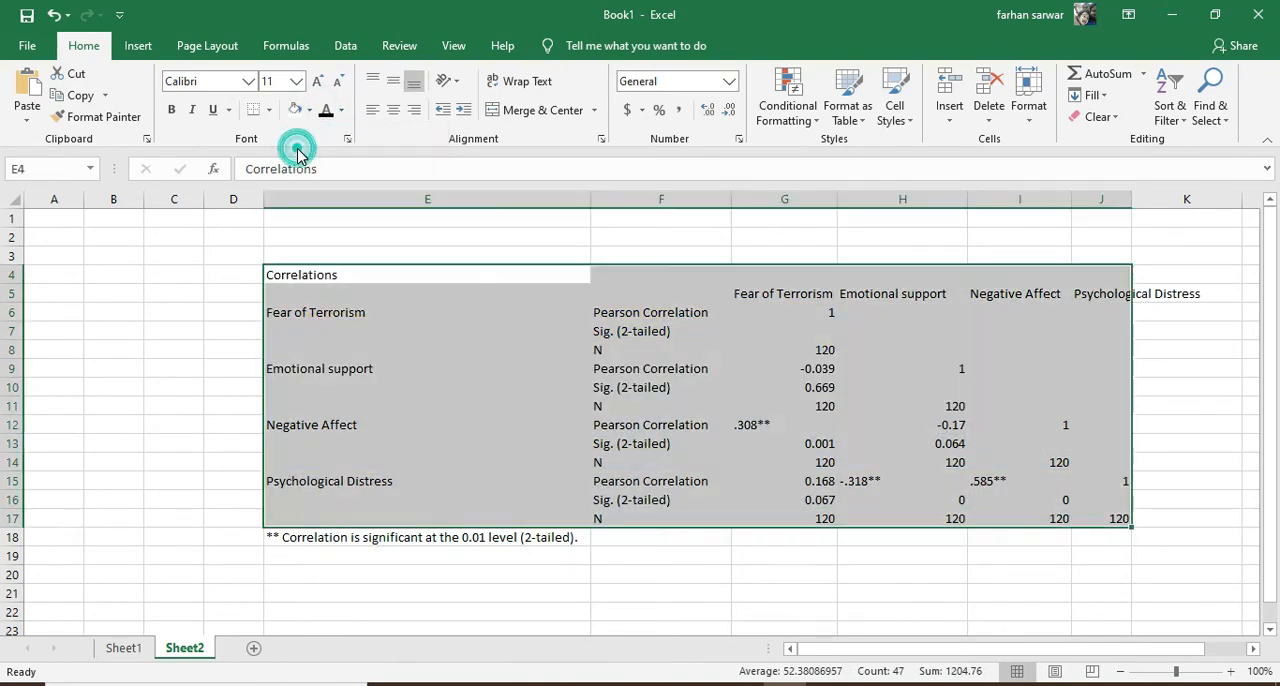
pyautogui.click(428, 367)
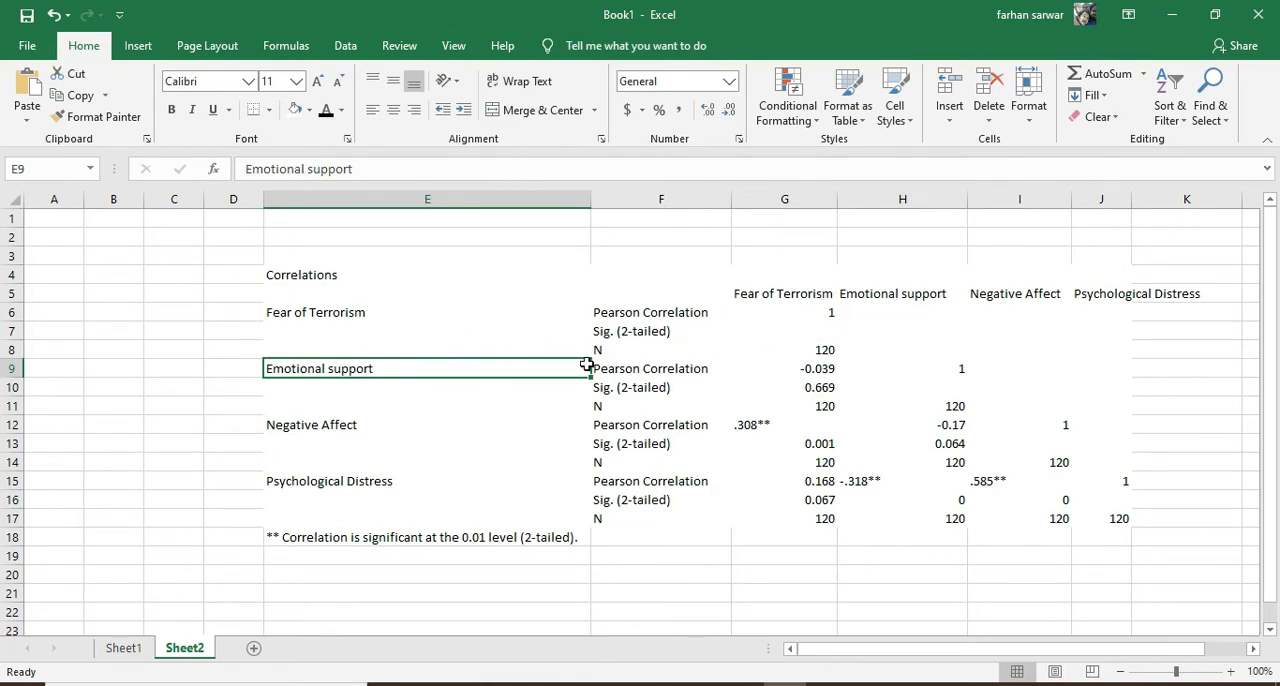
# Delete the four N rows, 8, 11, 14 and 17, from the correlation table
pyautogui.click(12, 349)
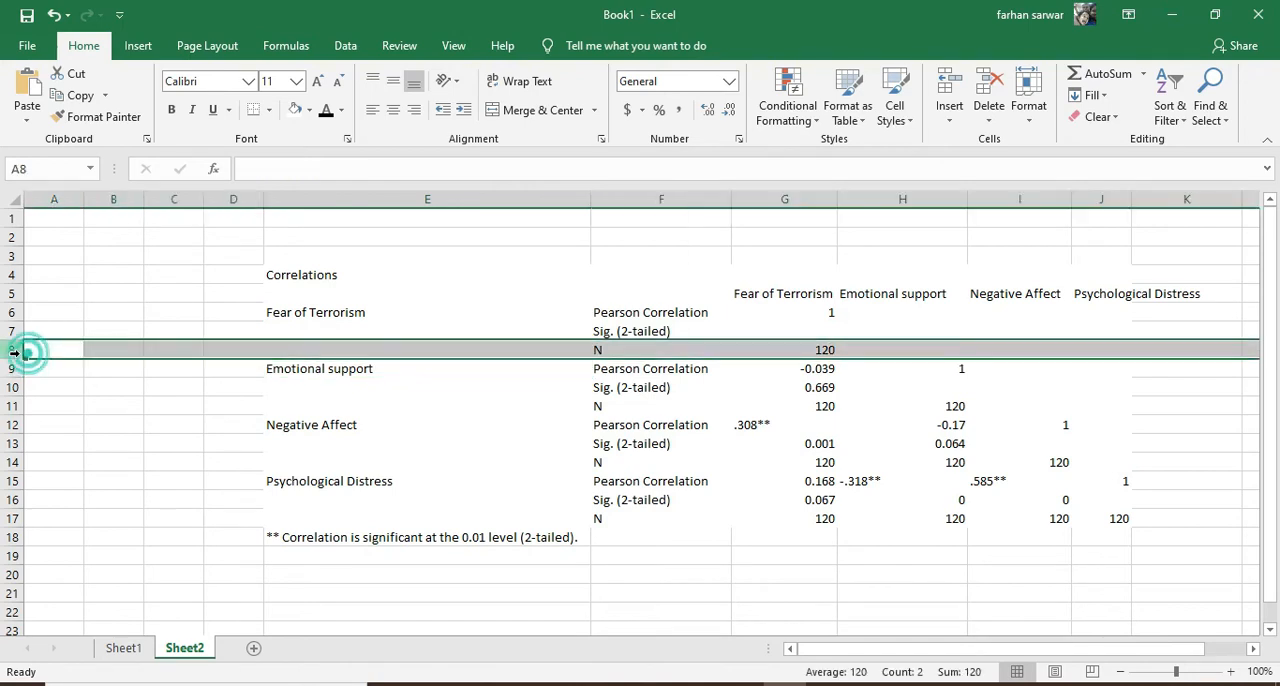
pyautogui.keyDown('ctrl'); pyautogui.click(12, 405); pyautogui.keyUp('ctrl')
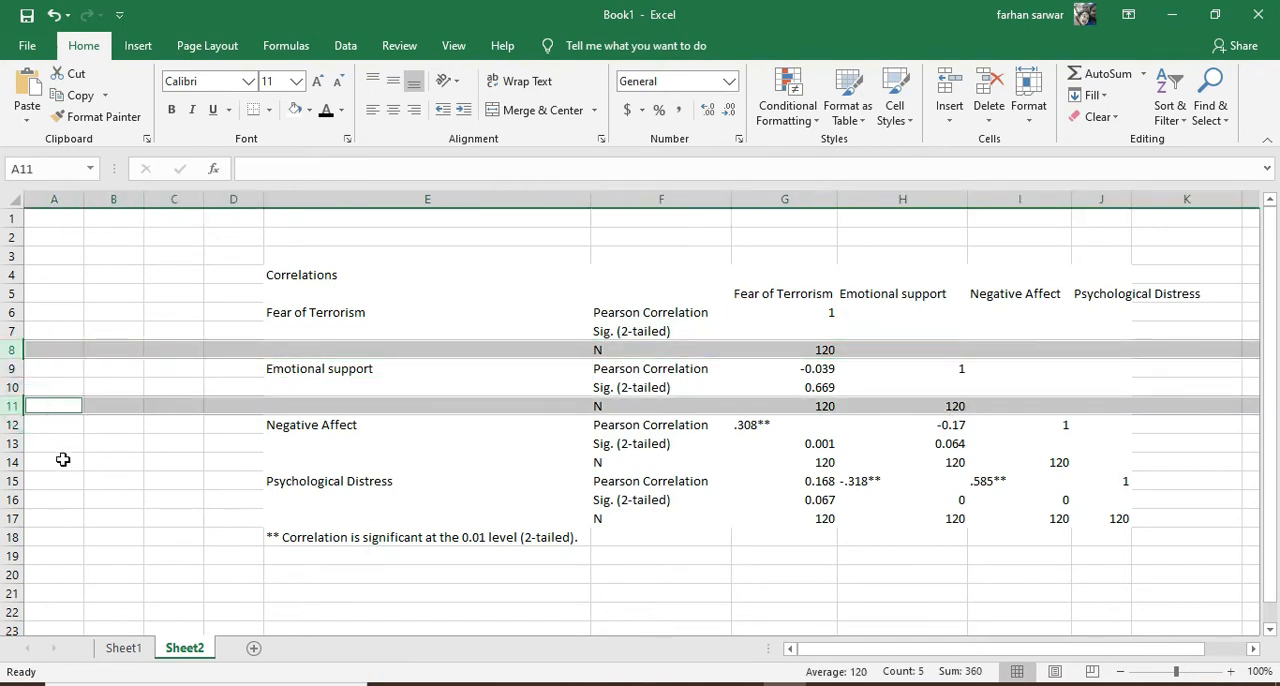
pyautogui.keyDown('ctrl'); pyautogui.click(12, 462); pyautogui.keyUp('ctrl')
pyautogui.keyDown('ctrl'); pyautogui.click(12, 518); pyautogui.keyUp('ctrl')
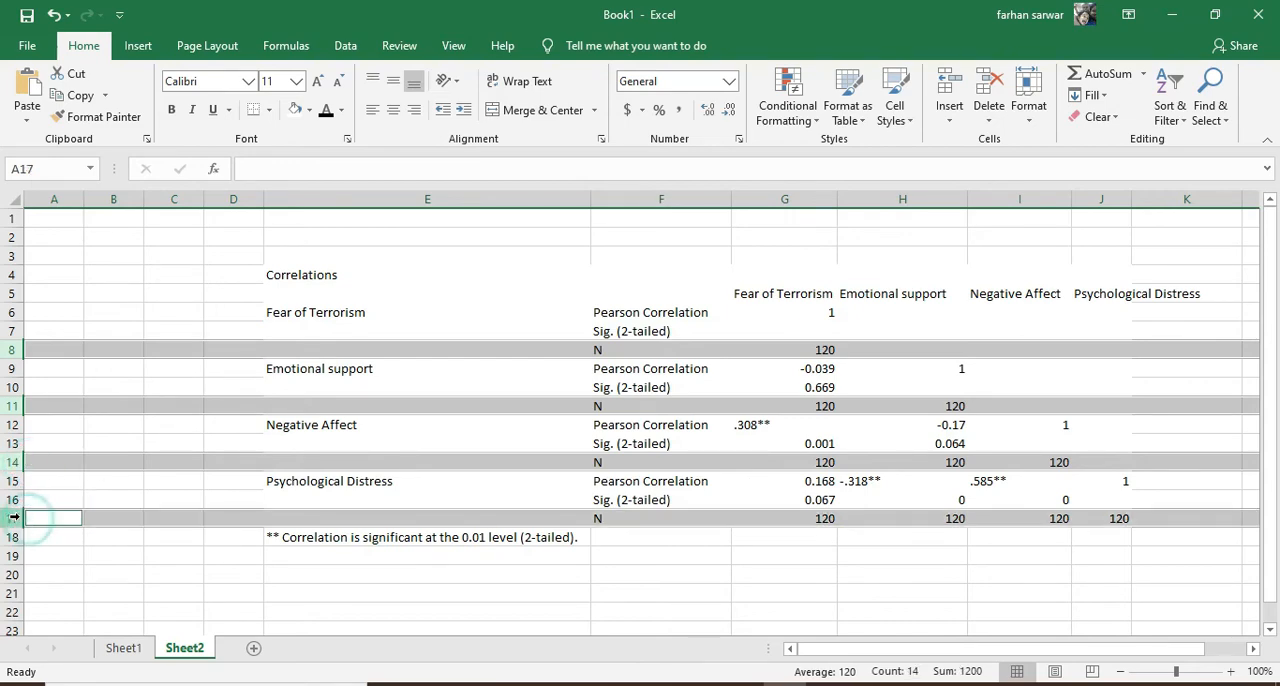
pyautogui.rightClick(14, 518)
pyautogui.click(57, 396)
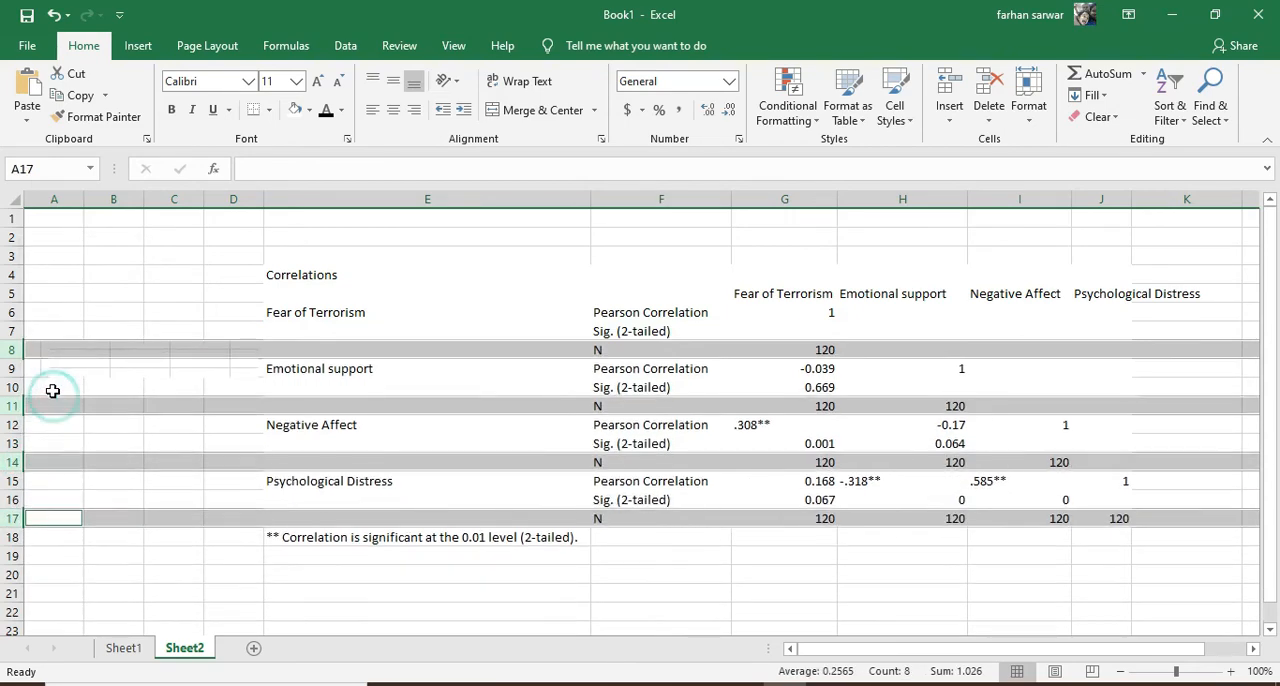
# Delete column F with the statistic labels and clear the Correlations title in E4
pyautogui.rightClick(646, 199)
pyautogui.click(689, 352)
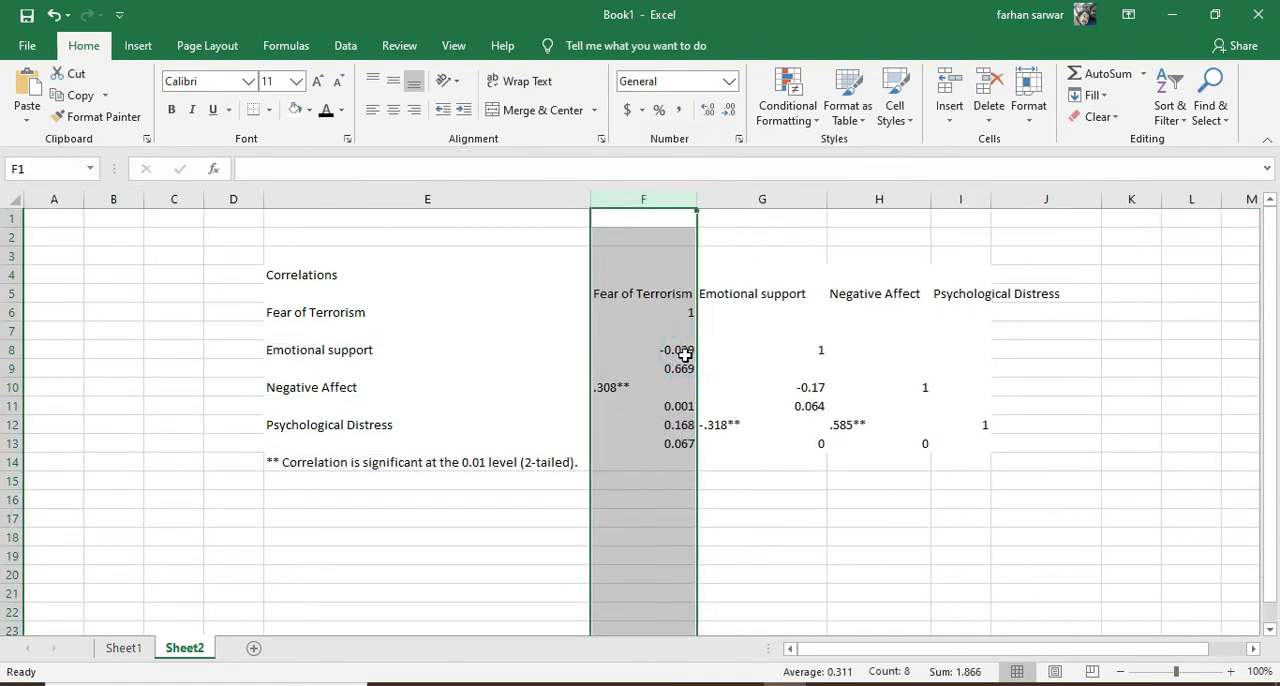
pyautogui.click(655, 314)
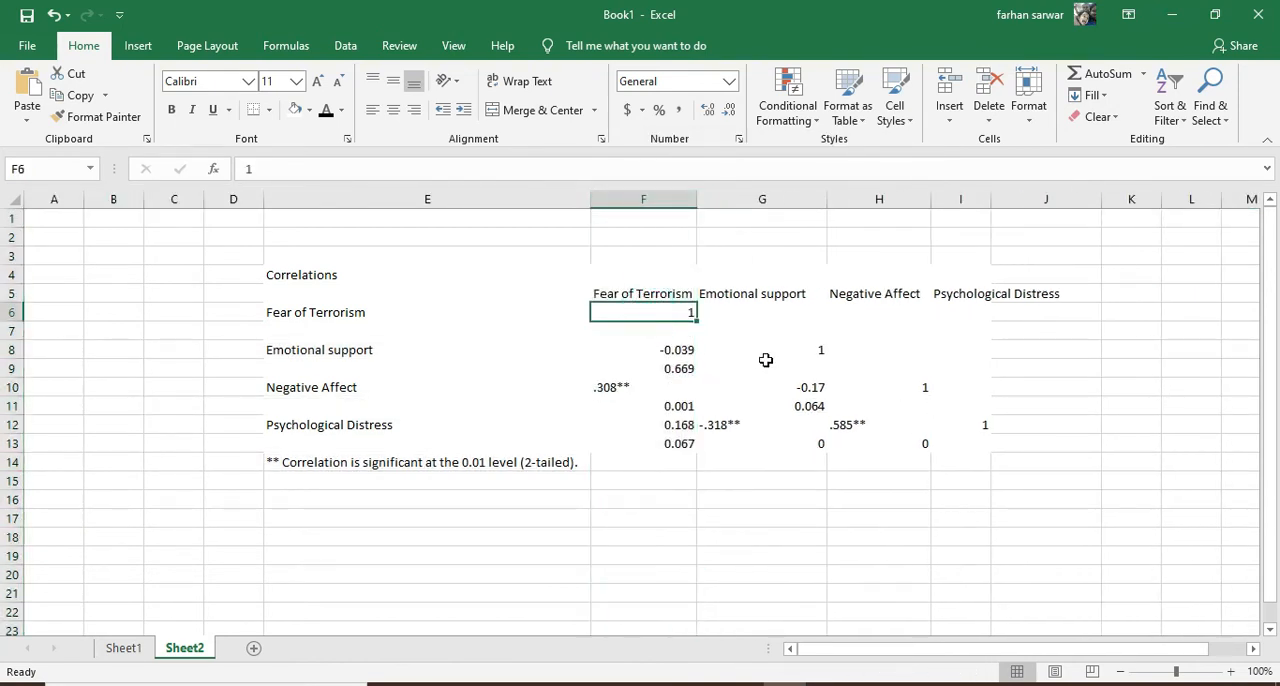
pyautogui.click(312, 277)
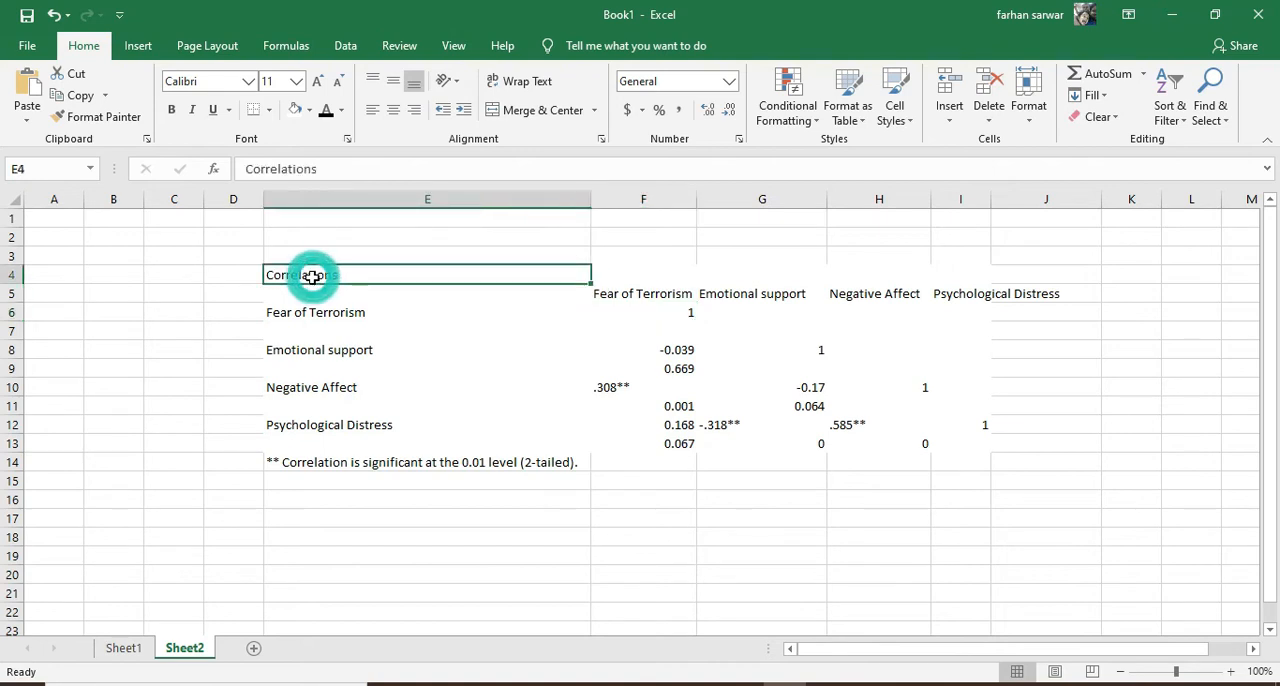
pyautogui.press('Delete')
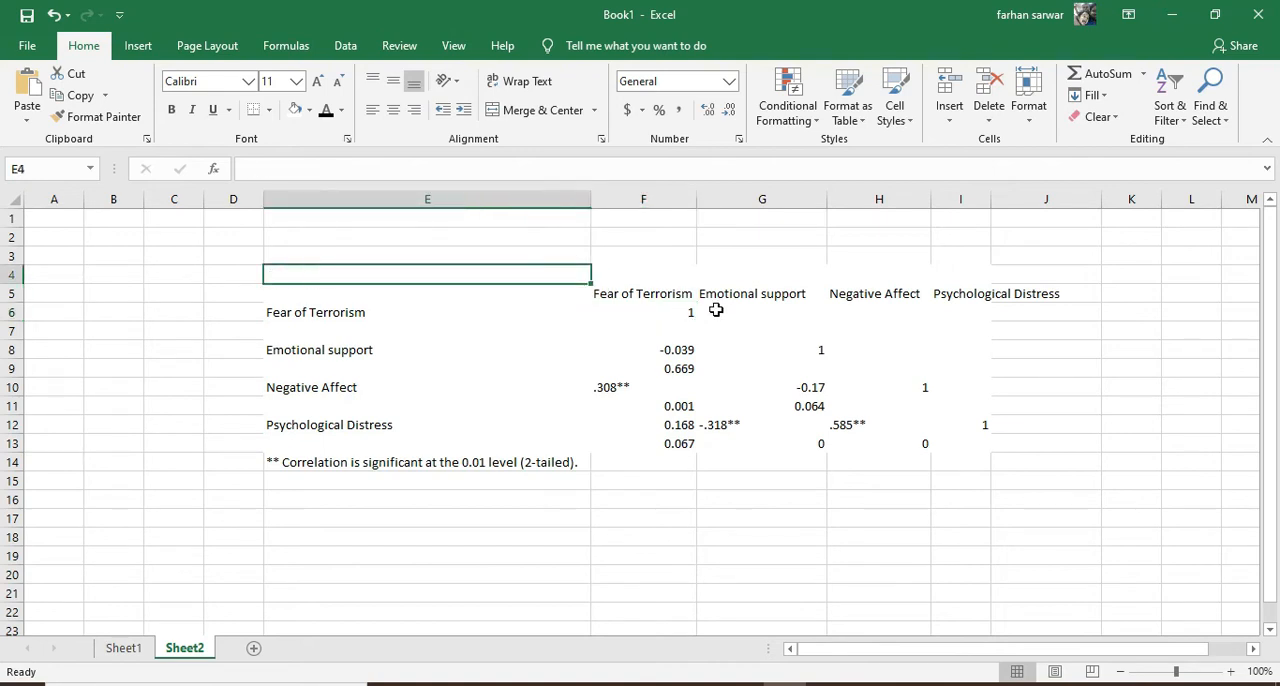
# Copy the correlation table E5:I14 and paste it into Document5 in Word, below the Mar_Status chart
pyautogui.moveTo(330, 295); pyautogui.dragTo(957, 457)
pyautogui.hotkey('ctrl', 'c')
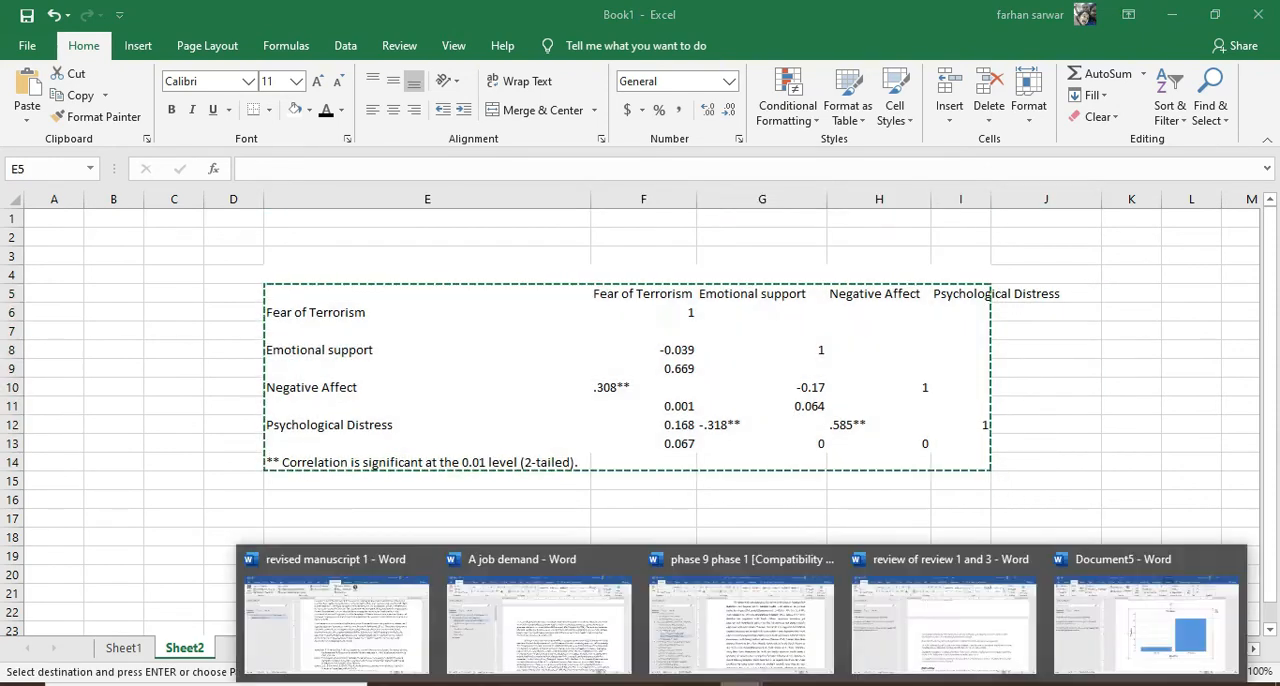
pyautogui.click(1169, 624)
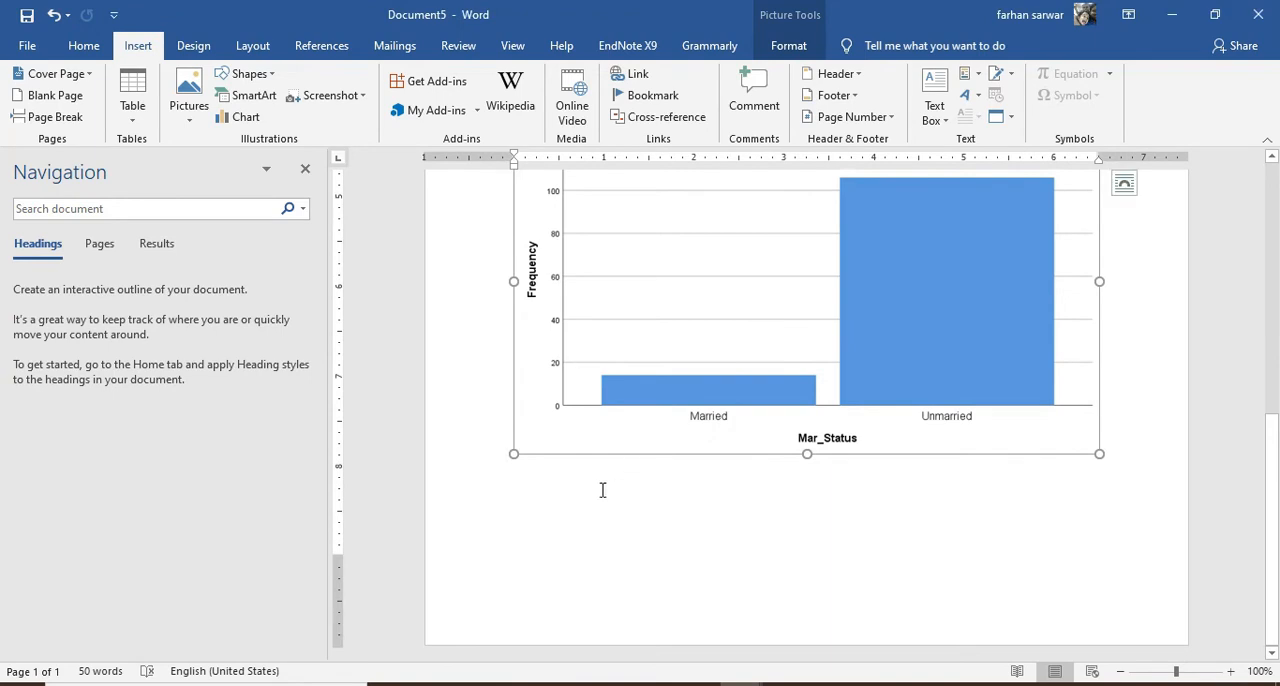
pyautogui.click(600, 490)
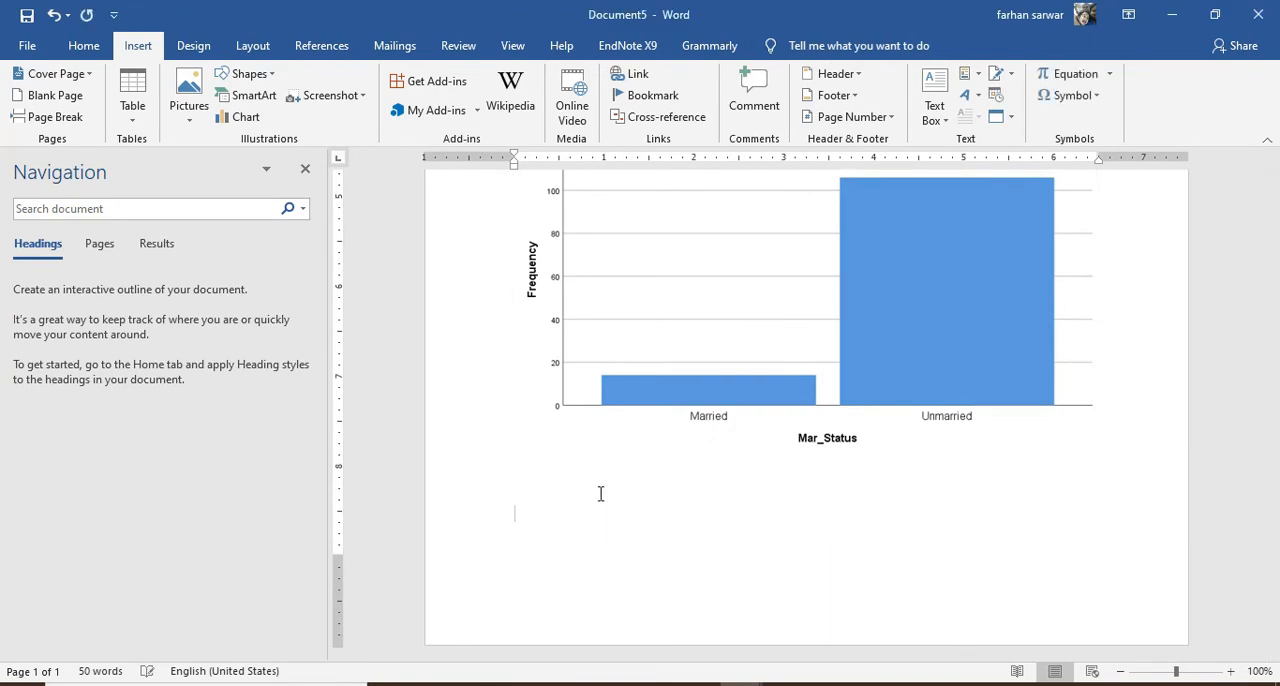
pyautogui.hotkey('ctrl', 'v')
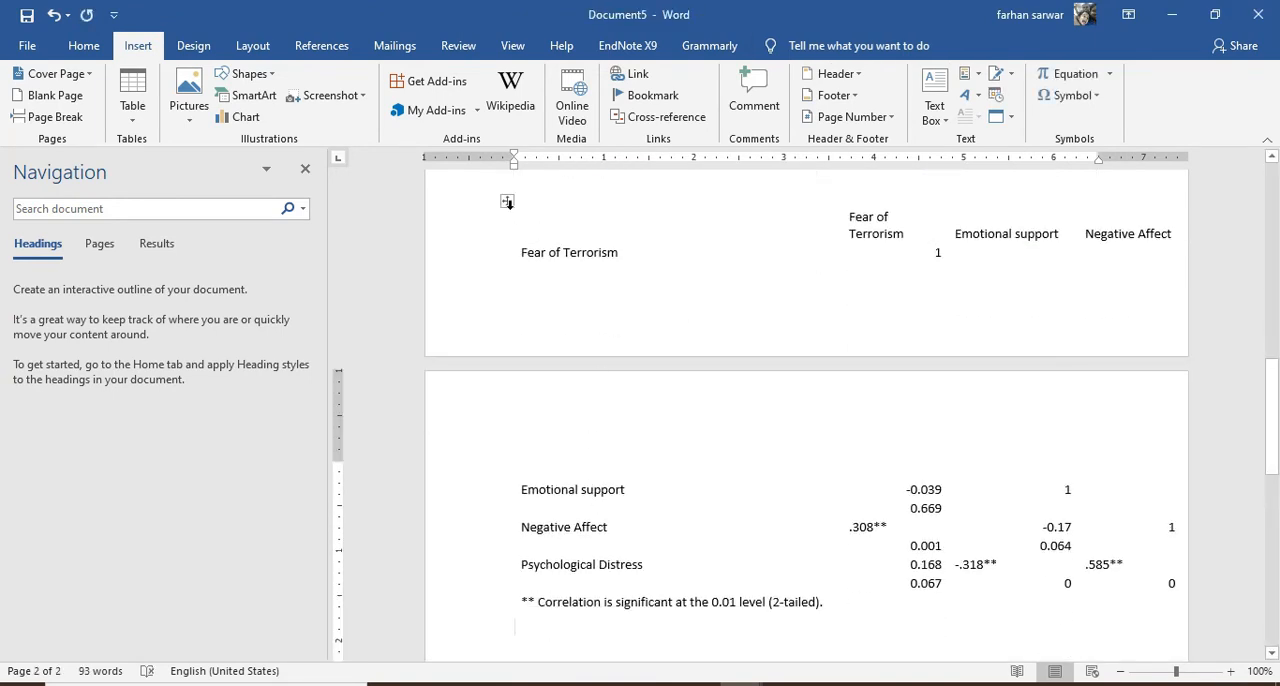
# Select the whole pasted correlation table and AutoFit it to the window width
pyautogui.click(507, 202)
pyautogui.click(560, 195)
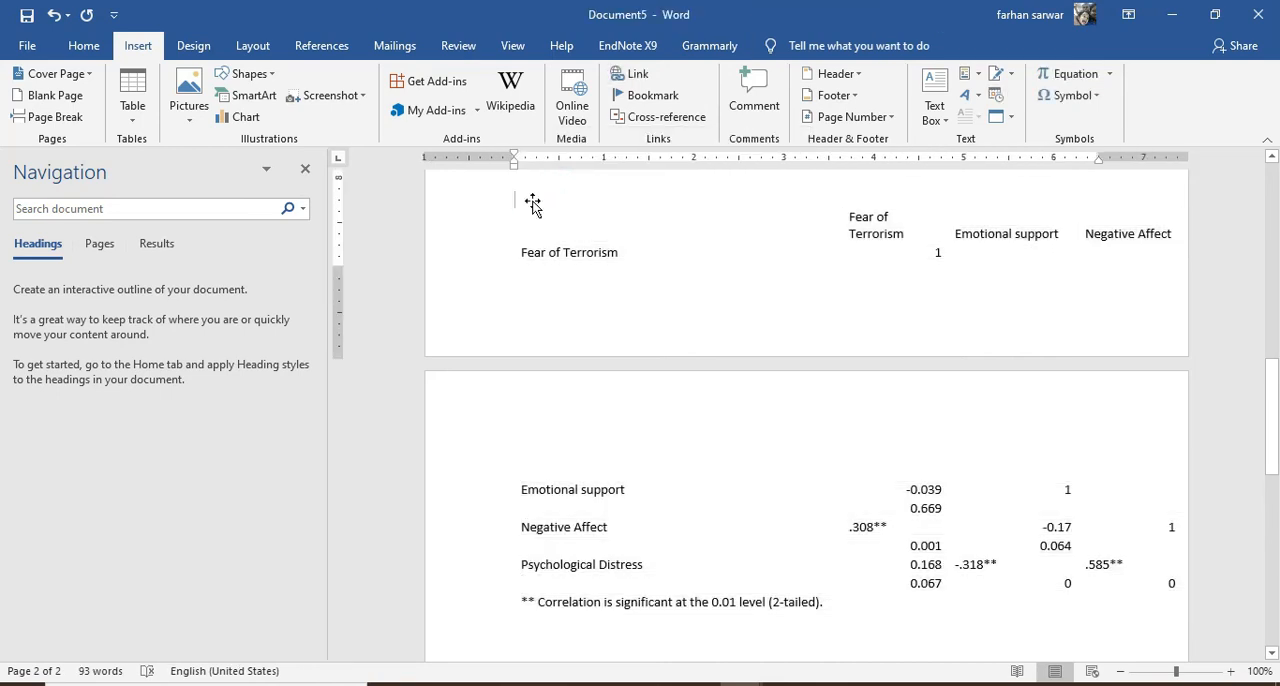
pyautogui.scroll(1, 532, 204)
pyautogui.click(507, 247)
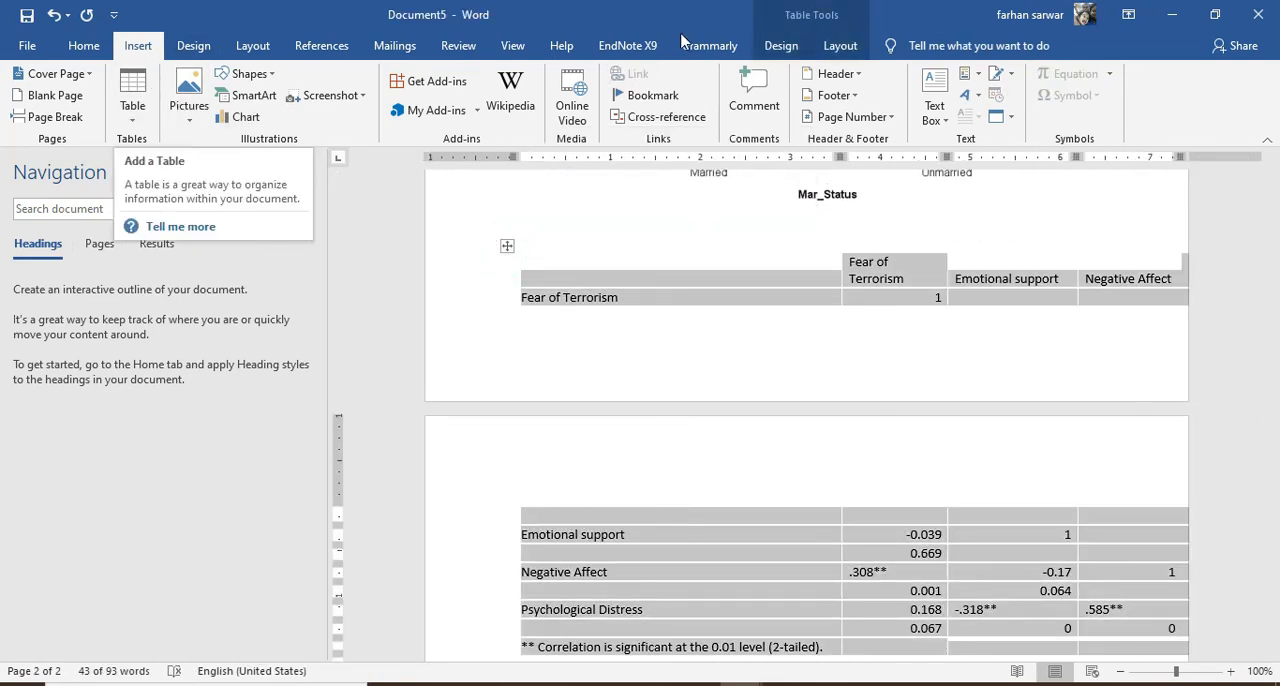
pyautogui.click(838, 46)
pyautogui.click(597, 98)
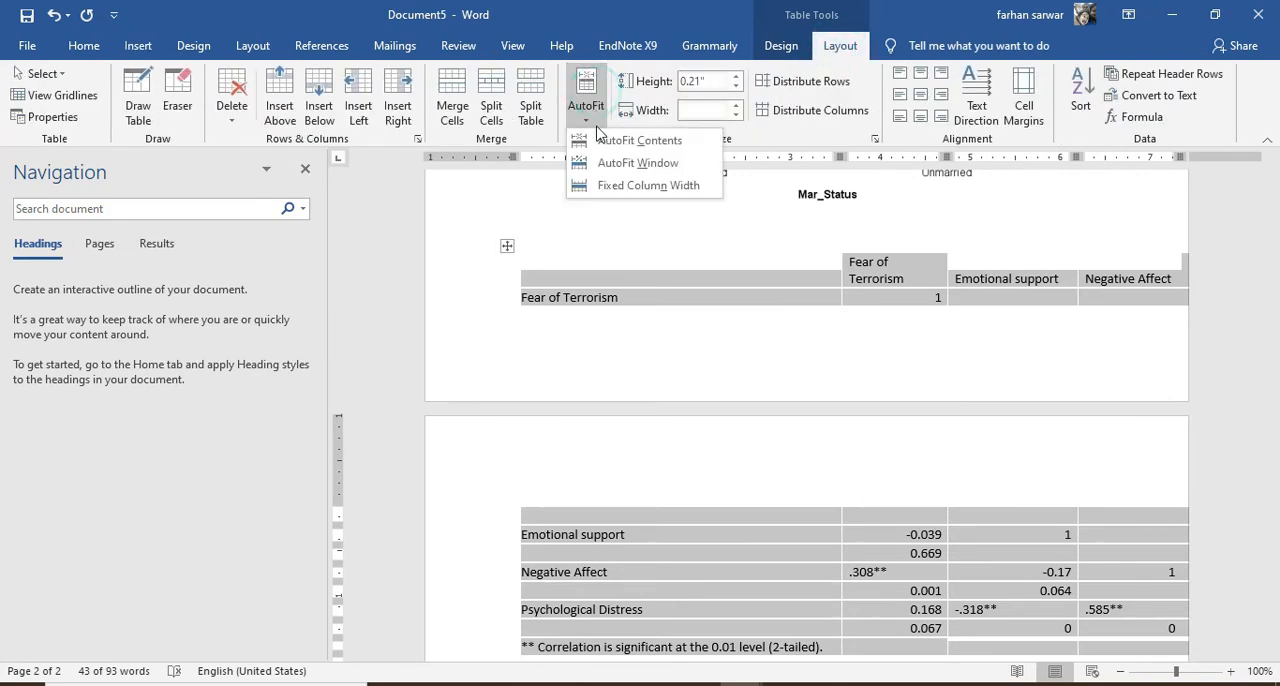
pyautogui.click(613, 176)
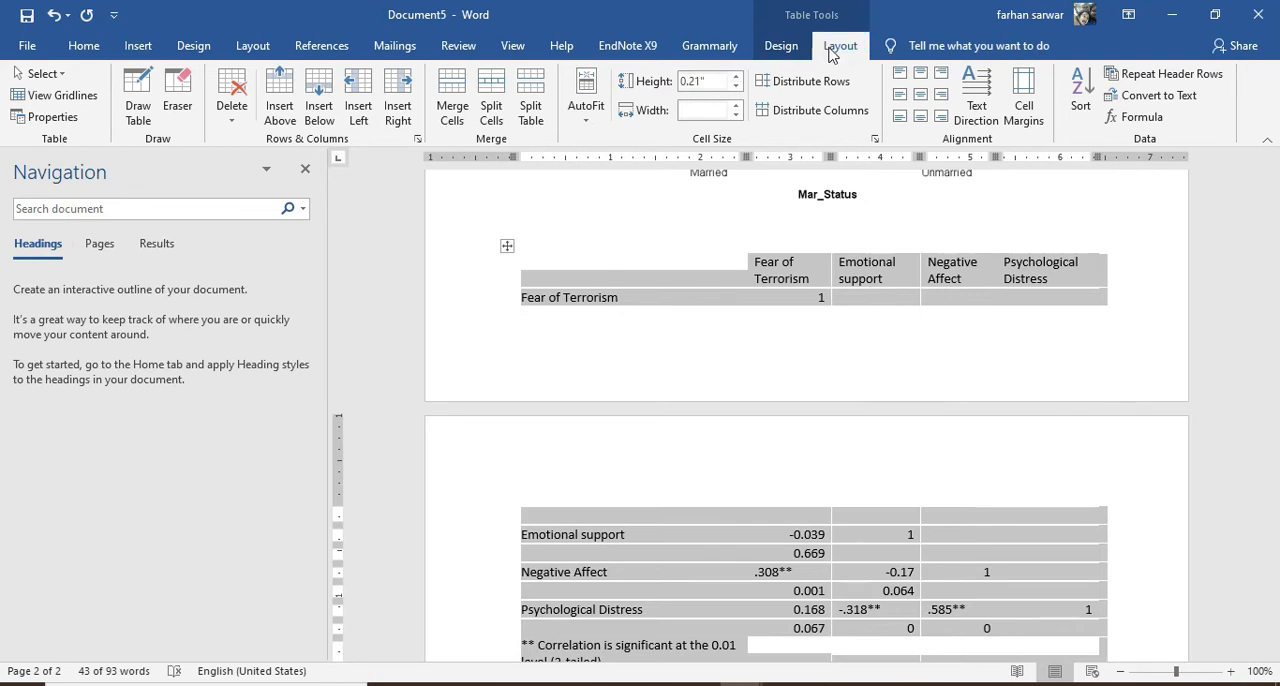
# Apply the table style with full black gridlines to the correlation table
pyautogui.click(781, 45)
pyautogui.click(331, 100)
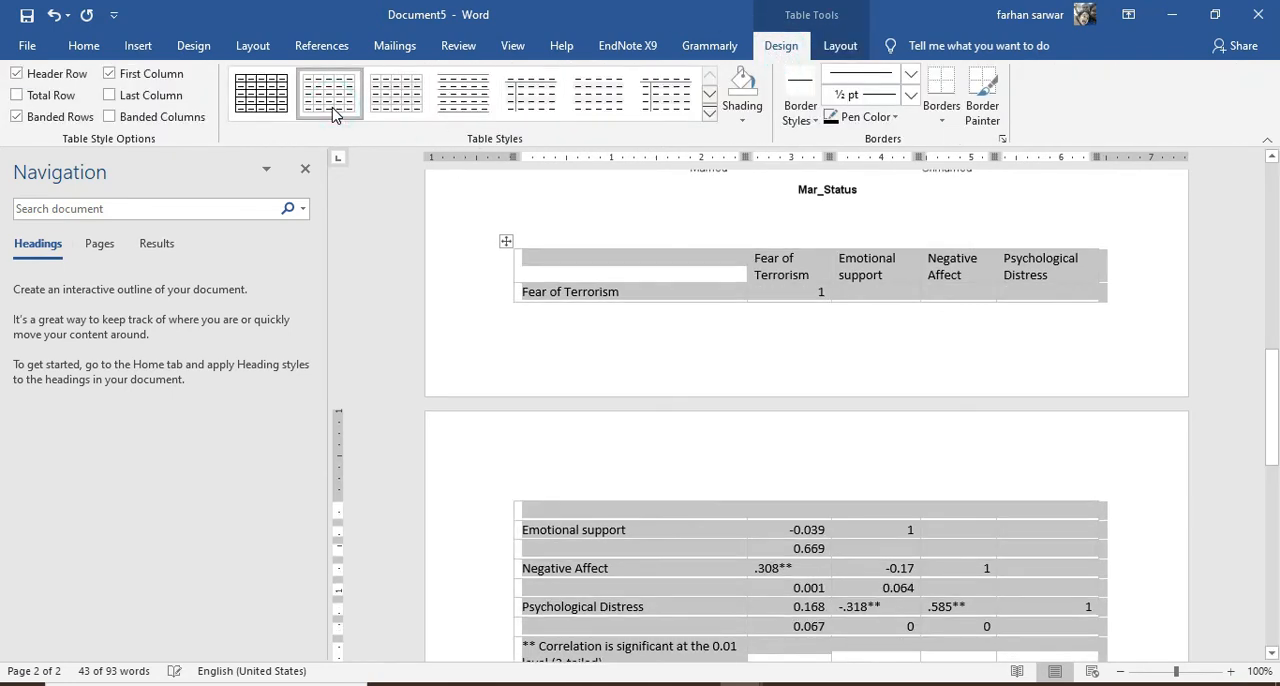
pyautogui.click(261, 93)
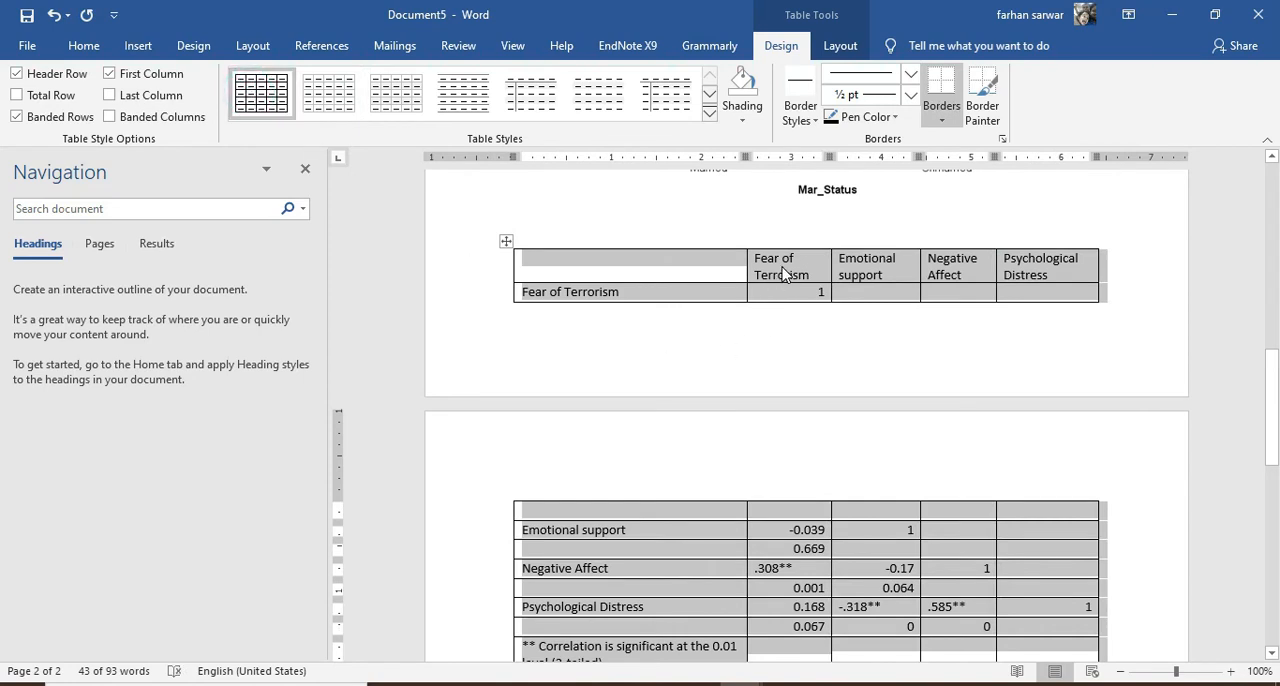
# Bold the four column headings and the variable names in the first column of the correlation table
pyautogui.moveTo(781, 270); pyautogui.dragTo(1028, 273)
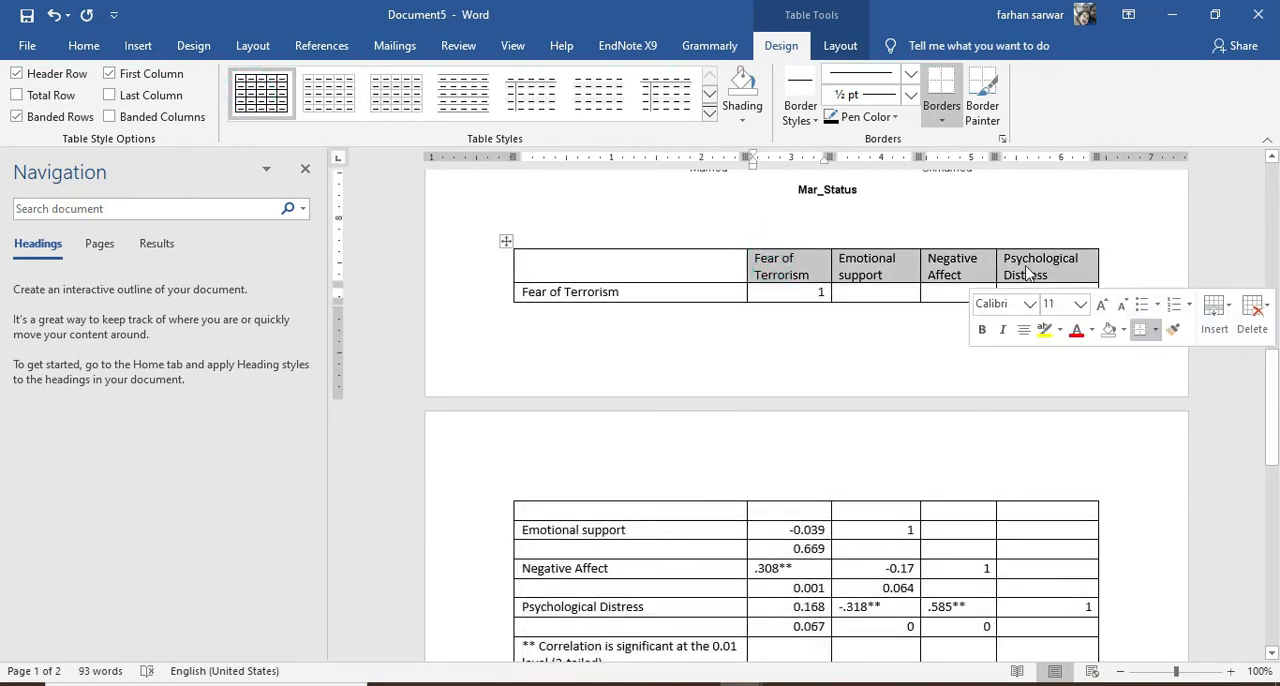
pyautogui.click(84, 46)
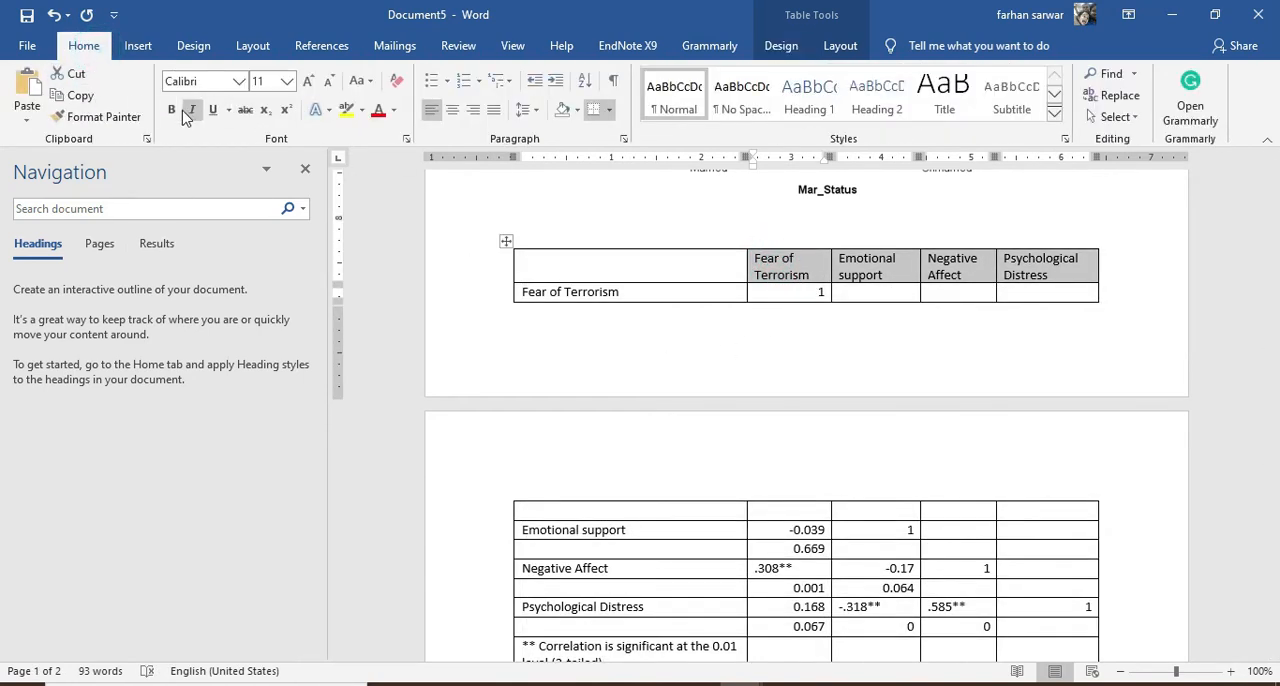
pyautogui.click(172, 110)
pyautogui.scroll(-2, 632, 345)
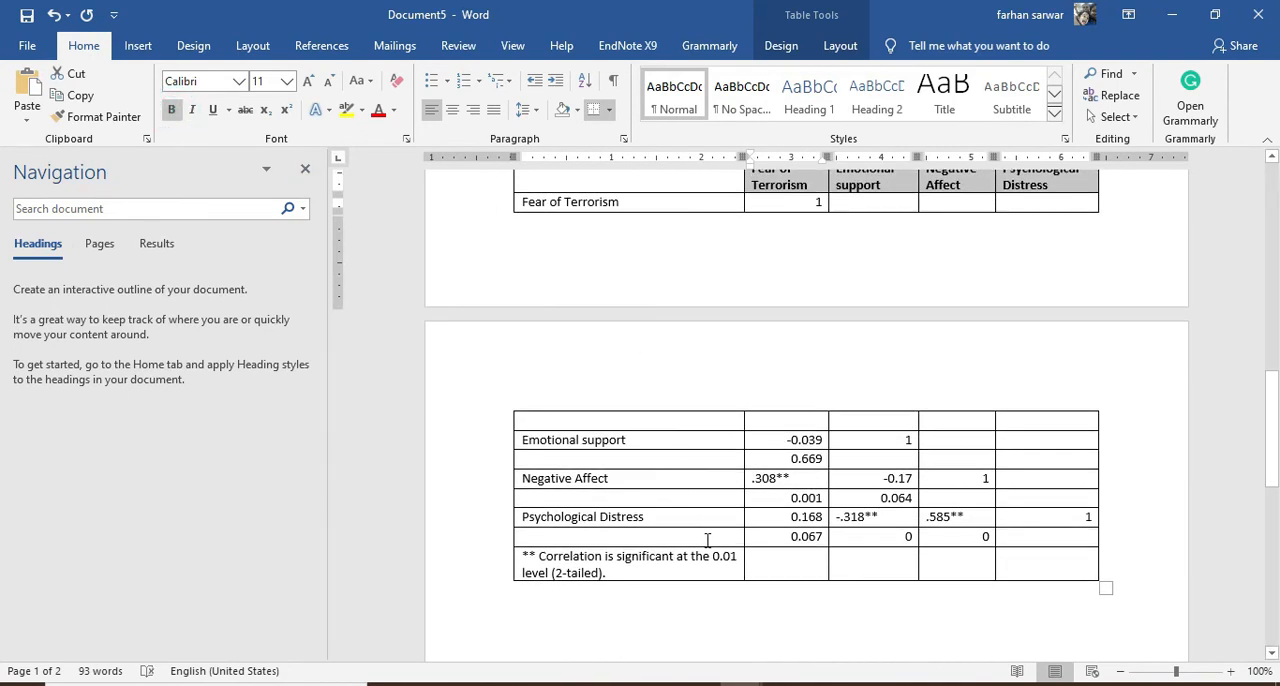
pyautogui.moveTo(699, 538); pyautogui.dragTo(591, 249)
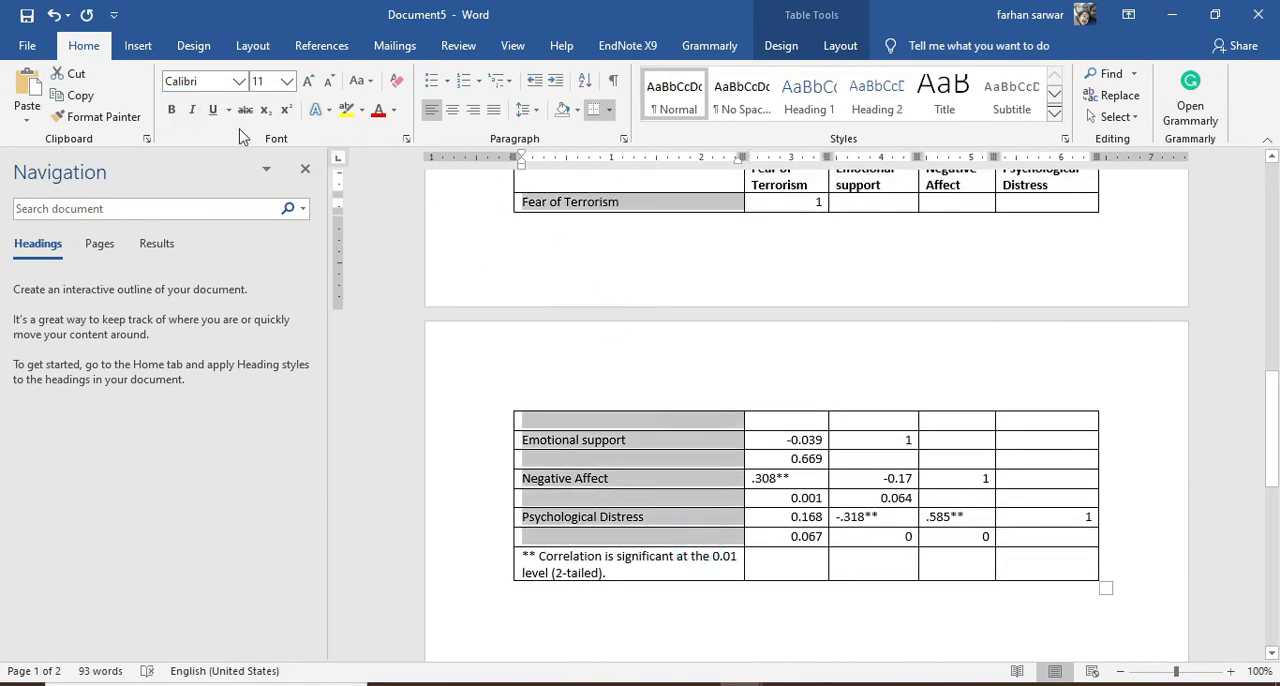
pyautogui.click(171, 110)
pyautogui.scroll(2, 537, 331)
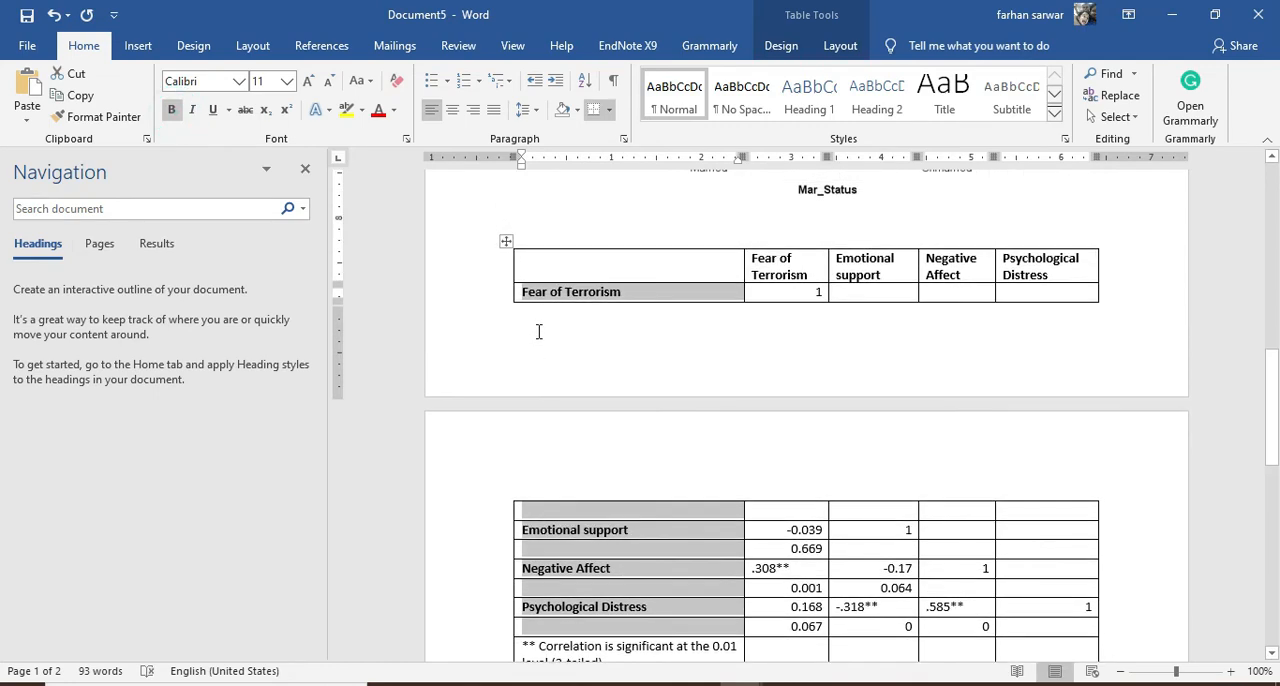
pyautogui.click(547, 265)
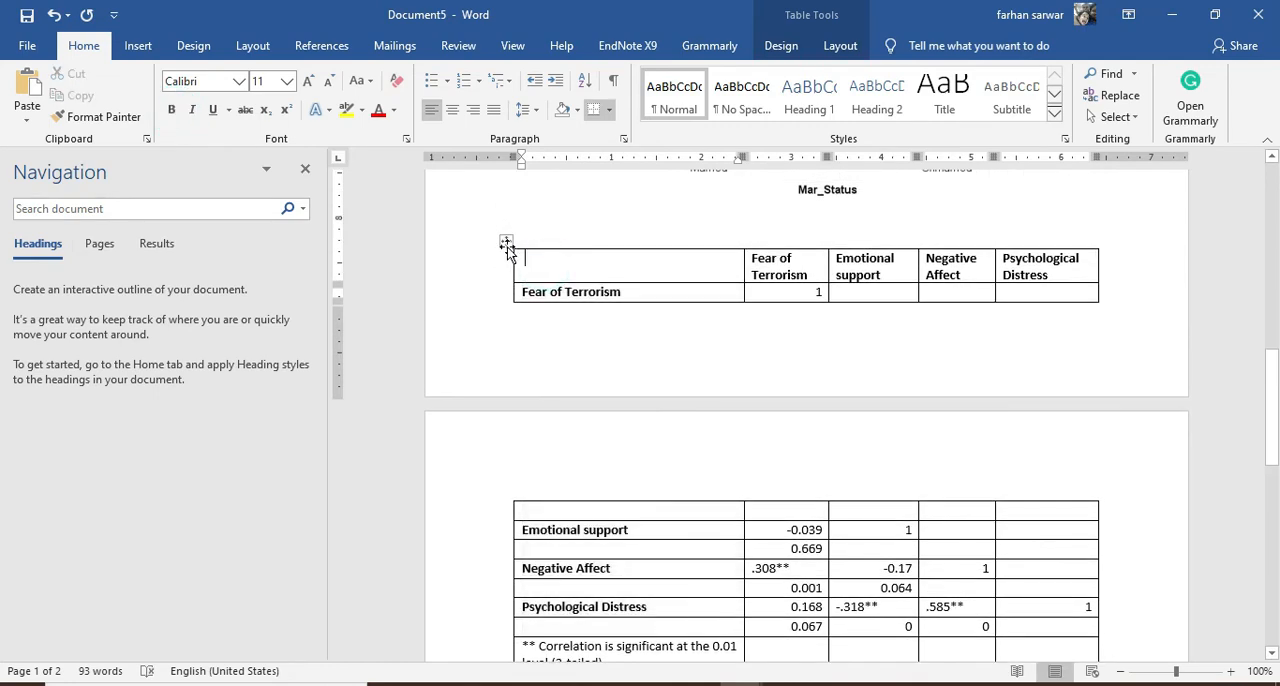
# Remove all borders from the entire correlation table
pyautogui.click(506, 243)
pyautogui.click(606, 112)
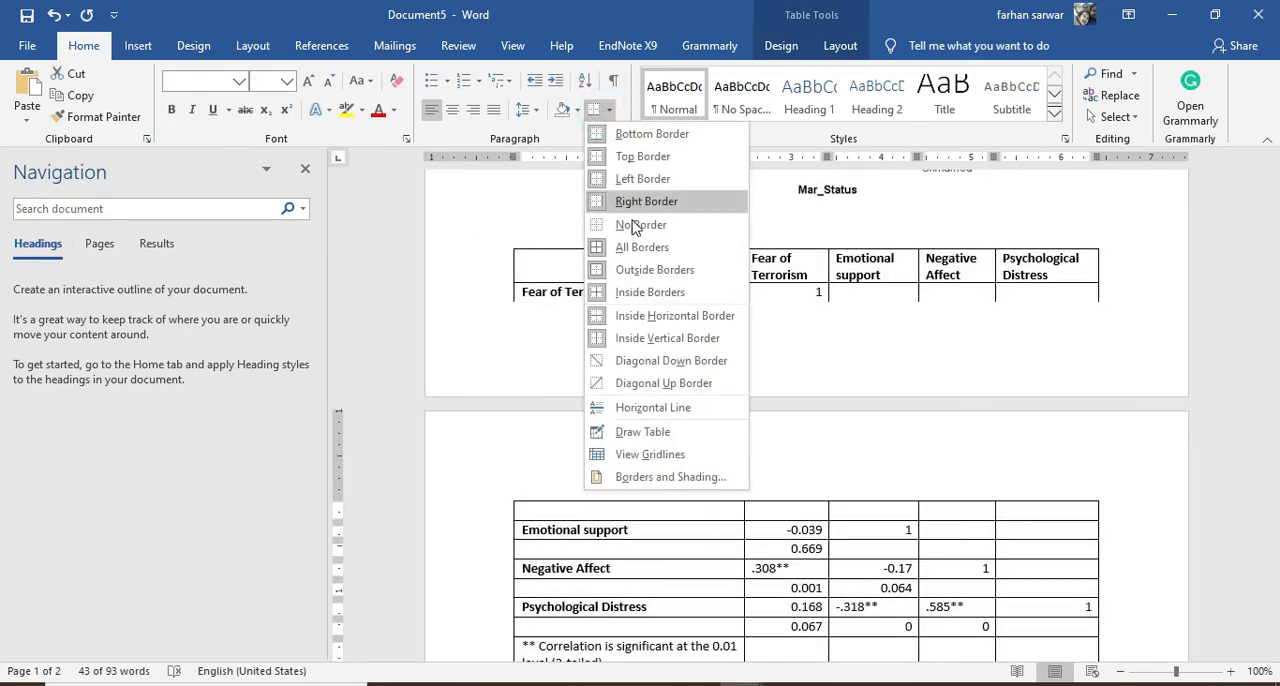
pyautogui.click(640, 224)
pyautogui.click(705, 277)
# Add a bottom border and a top border to the table's header row
pyautogui.moveTo(600, 257); pyautogui.dragTo(1005, 268)
pyautogui.click(610, 112)
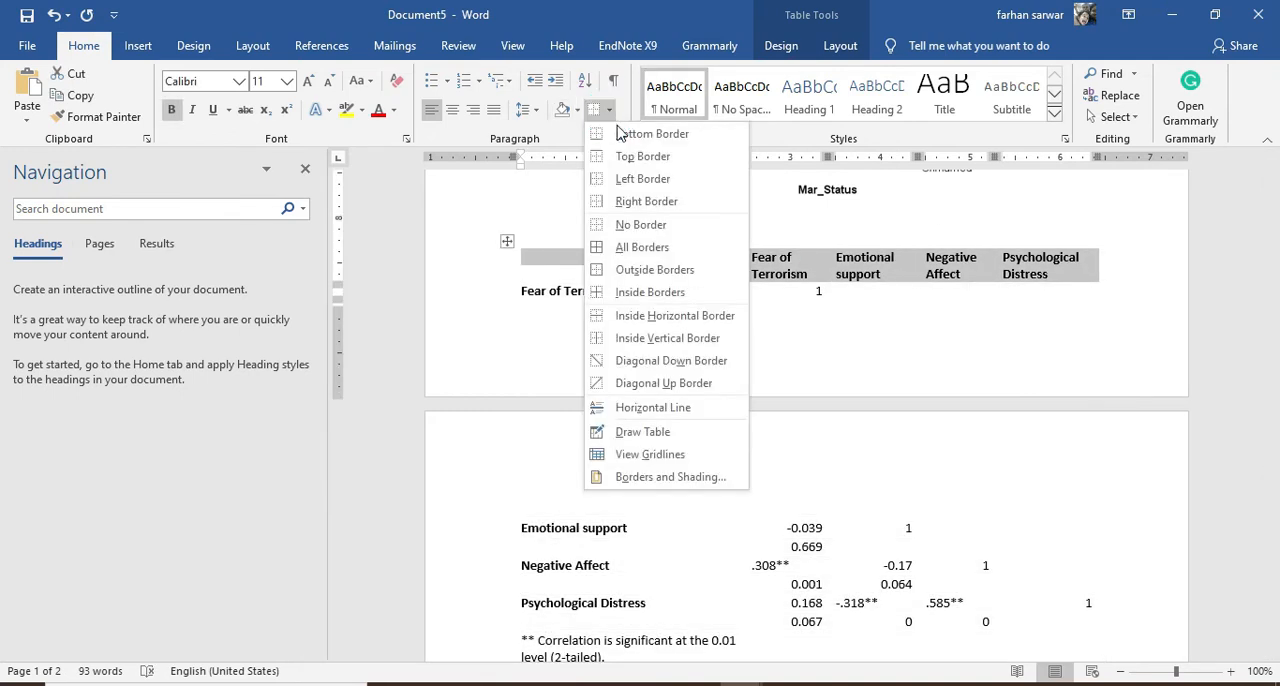
pyautogui.click(605, 128)
pyautogui.click(612, 112)
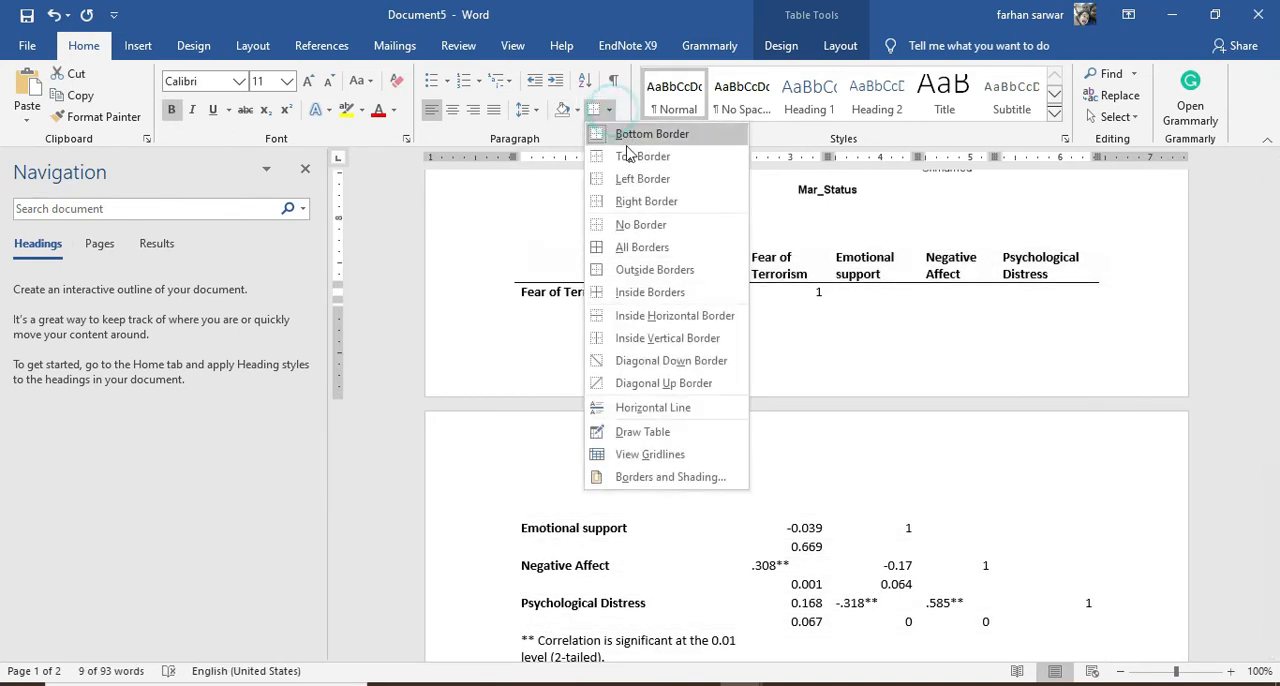
pyautogui.click(591, 150)
# Add a bottom border to the last data row, directly above the significance note
pyautogui.scroll(-3, 629, 460)
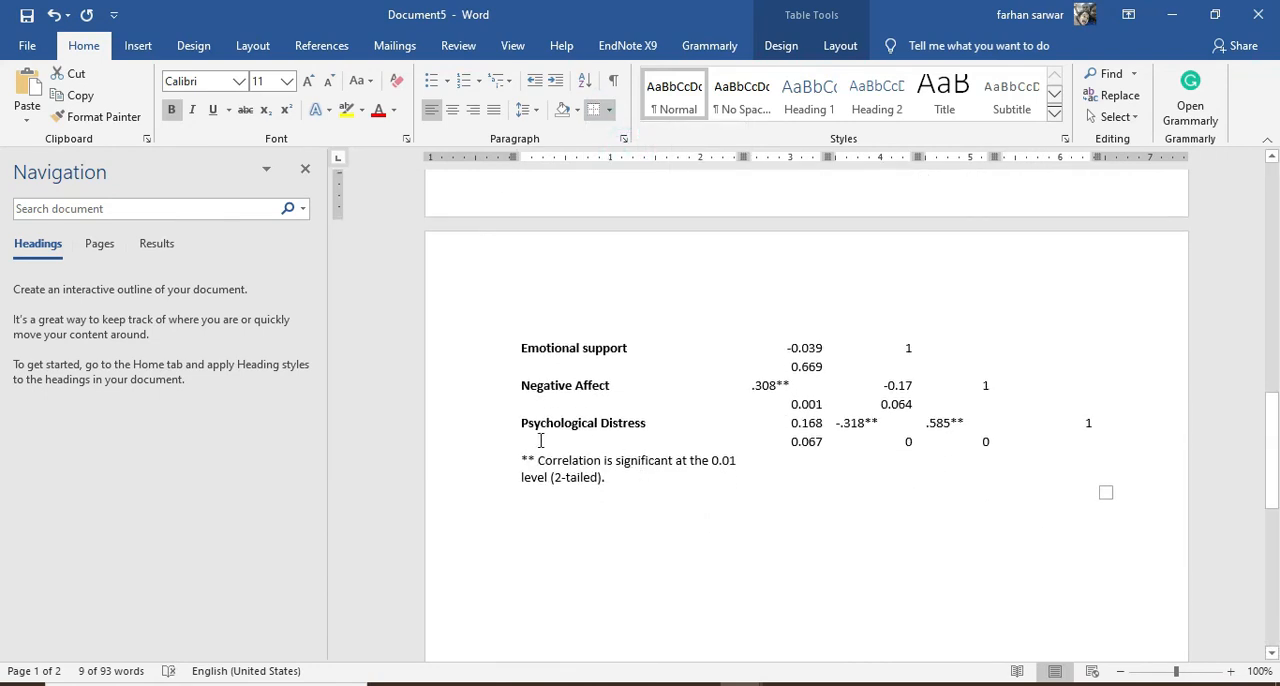
pyautogui.moveTo(540, 440); pyautogui.dragTo(1066, 440)
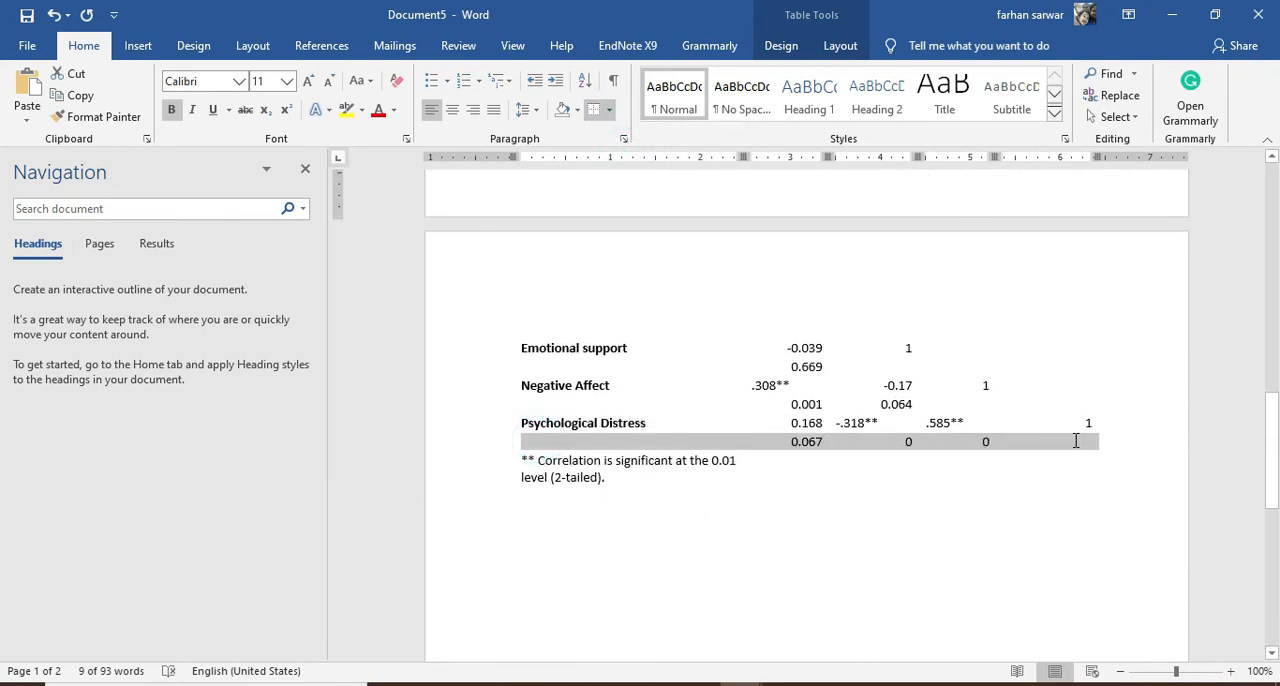
pyautogui.click(609, 110)
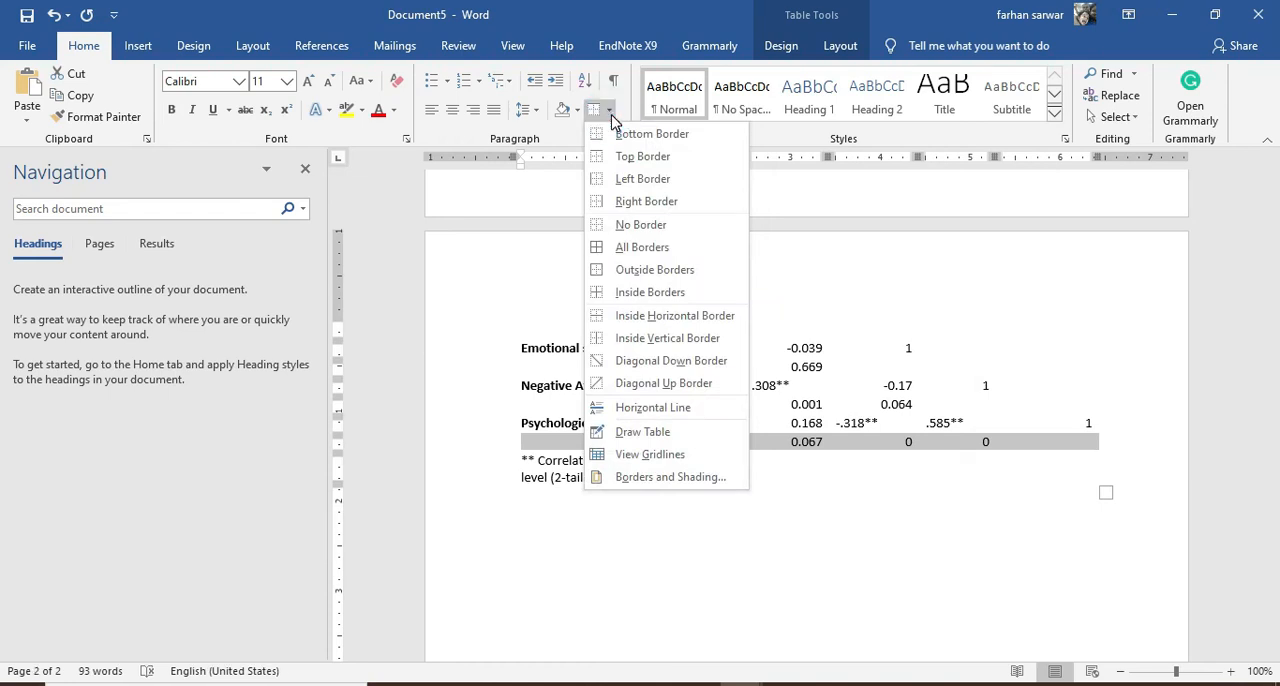
pyautogui.click(593, 133)
# Insert a blank line between the Mar_Status chart and the table so the whole table sits on the second page
pyautogui.scroll(5, 565, 380)
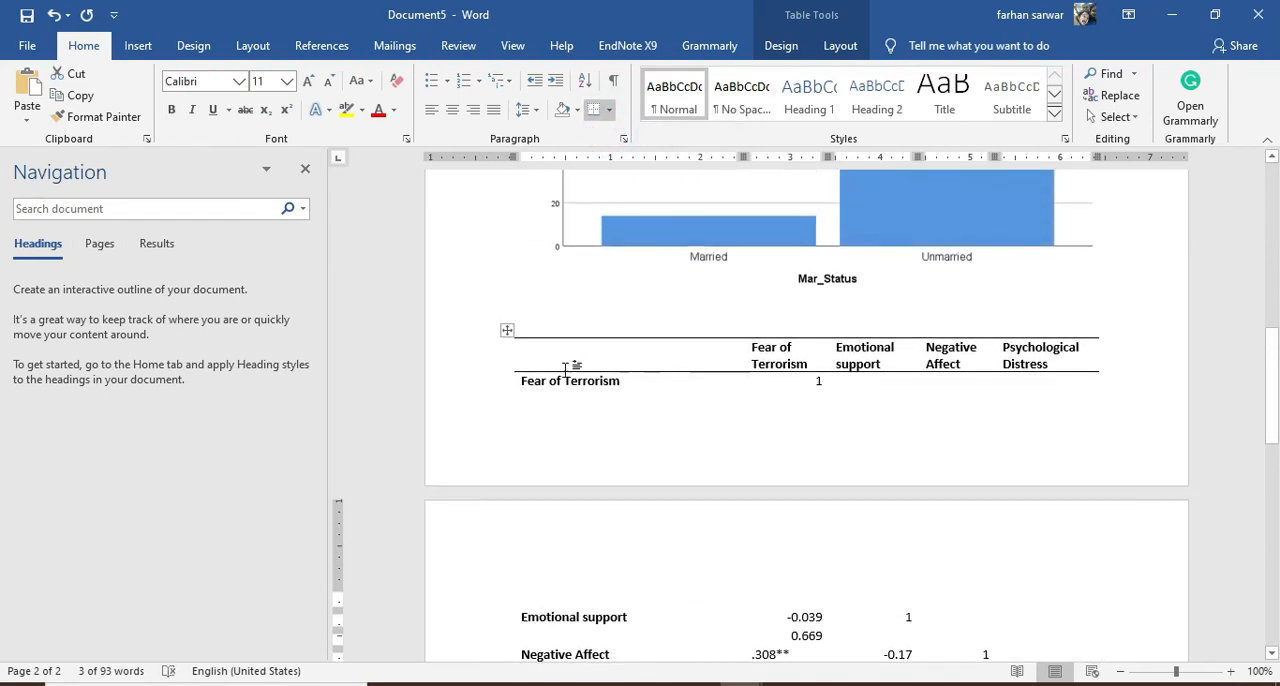
pyautogui.click(550, 325)
pyautogui.press('Return')
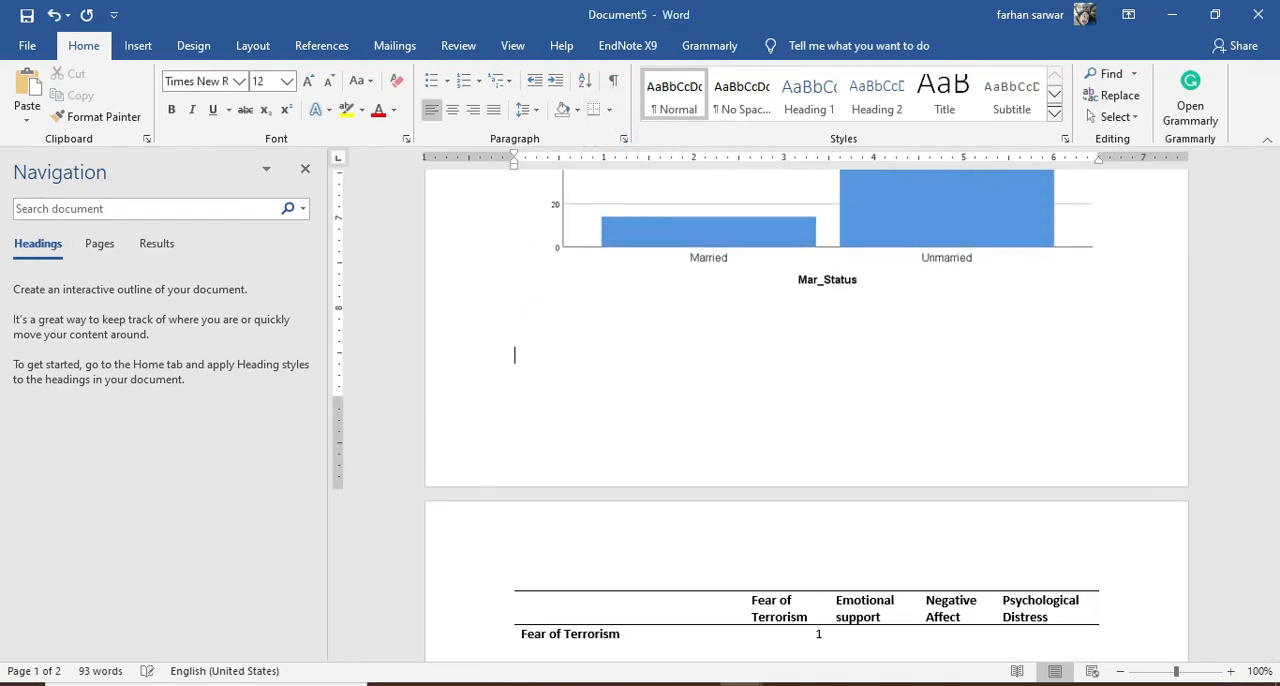
pyautogui.scroll(-5, 815, 470)
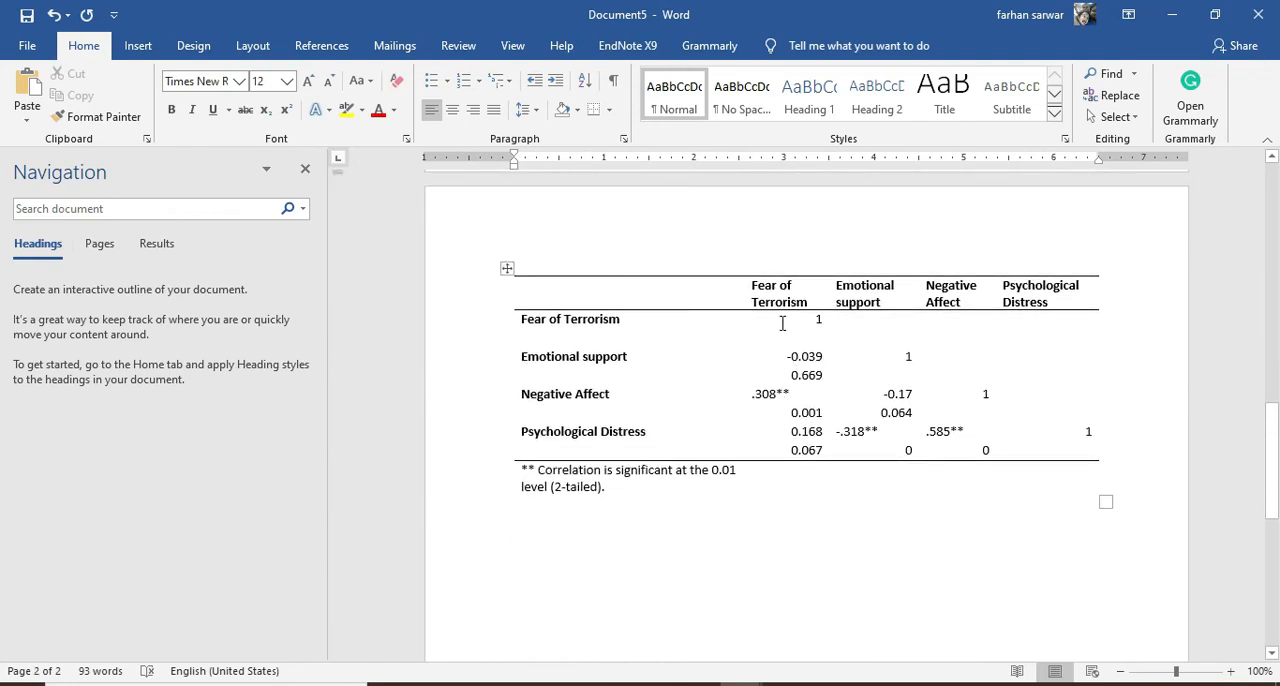
# Centre all the correlation values horizontally and vertically within their table cells, leaving the row labels as they are
pyautogui.moveTo(782, 323); pyautogui.dragTo(1085, 452)
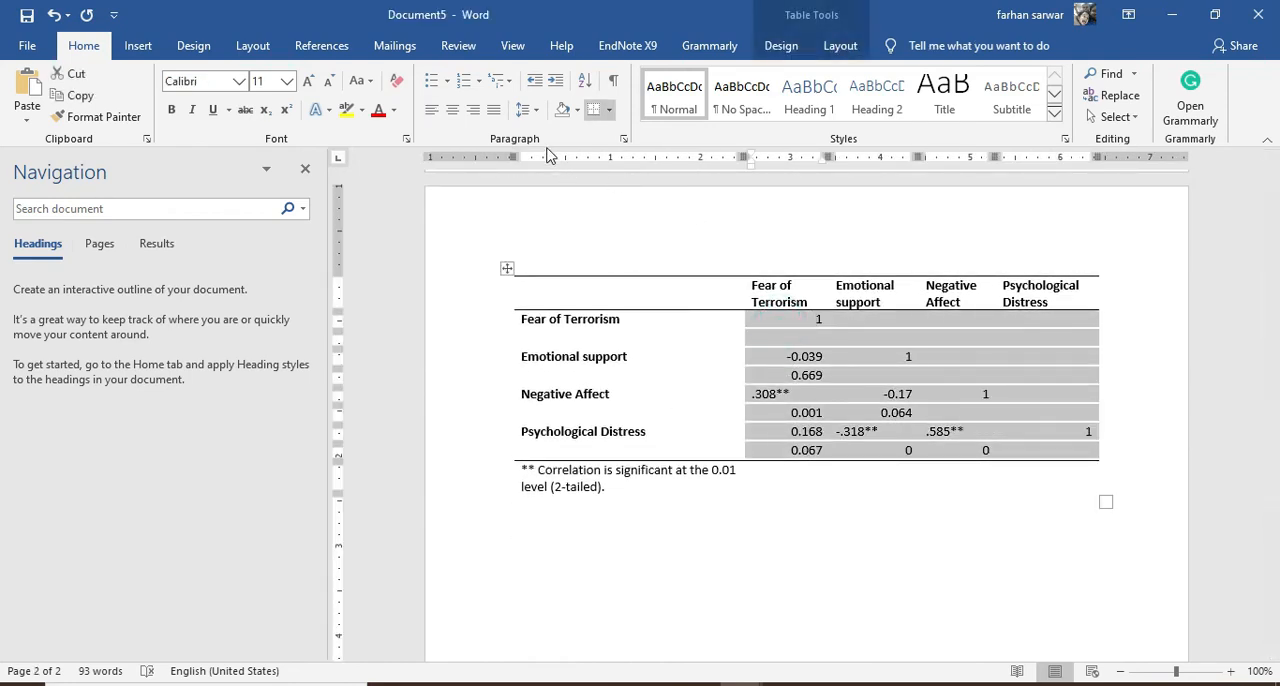
pyautogui.rightClick(826, 346)
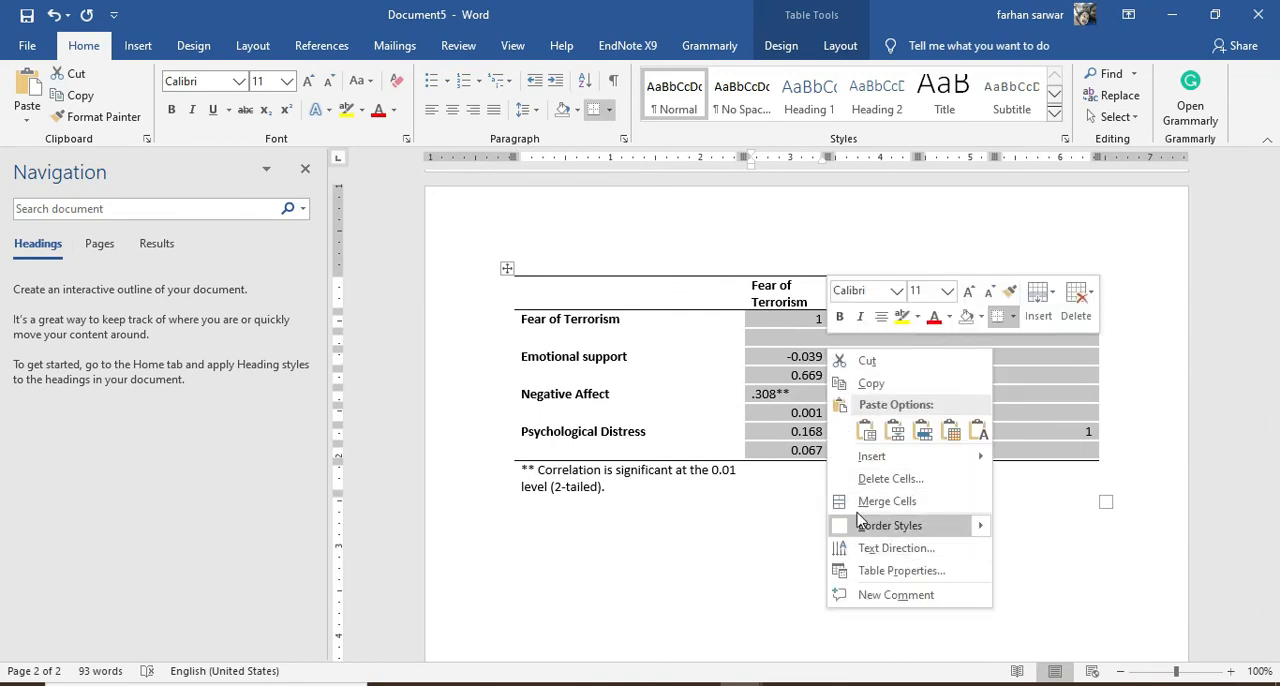
pyautogui.rightClick(780, 394)
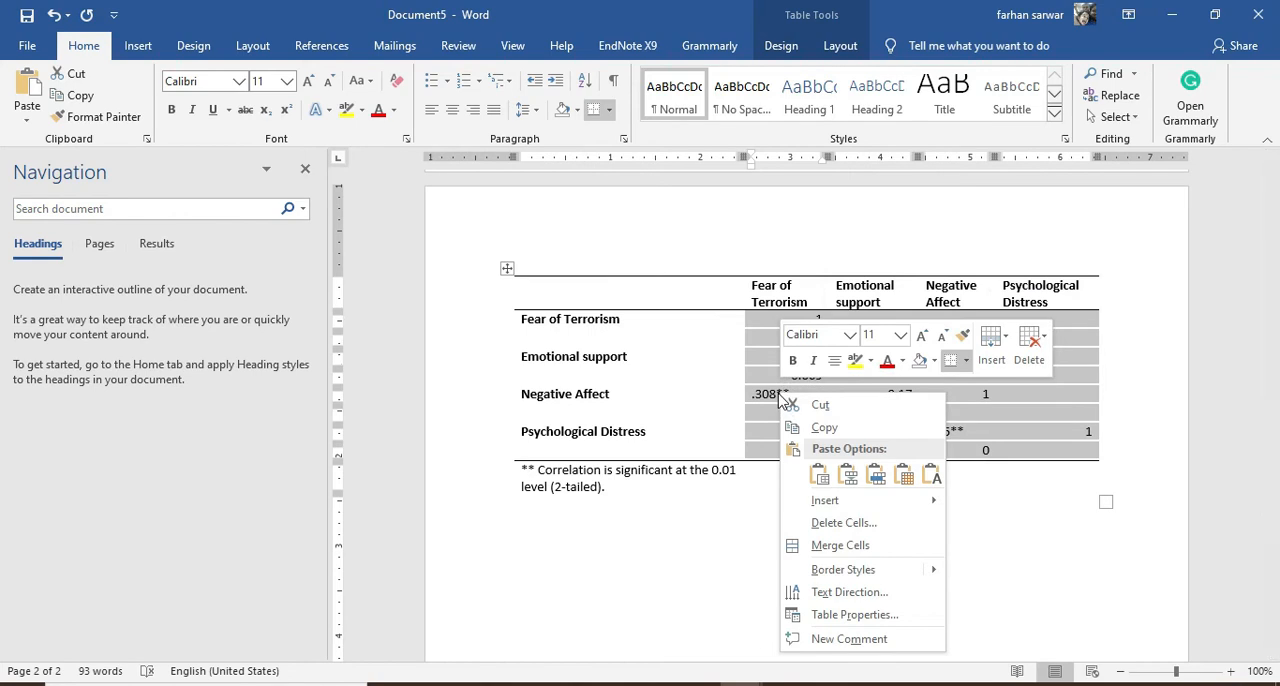
pyautogui.click(840, 46)
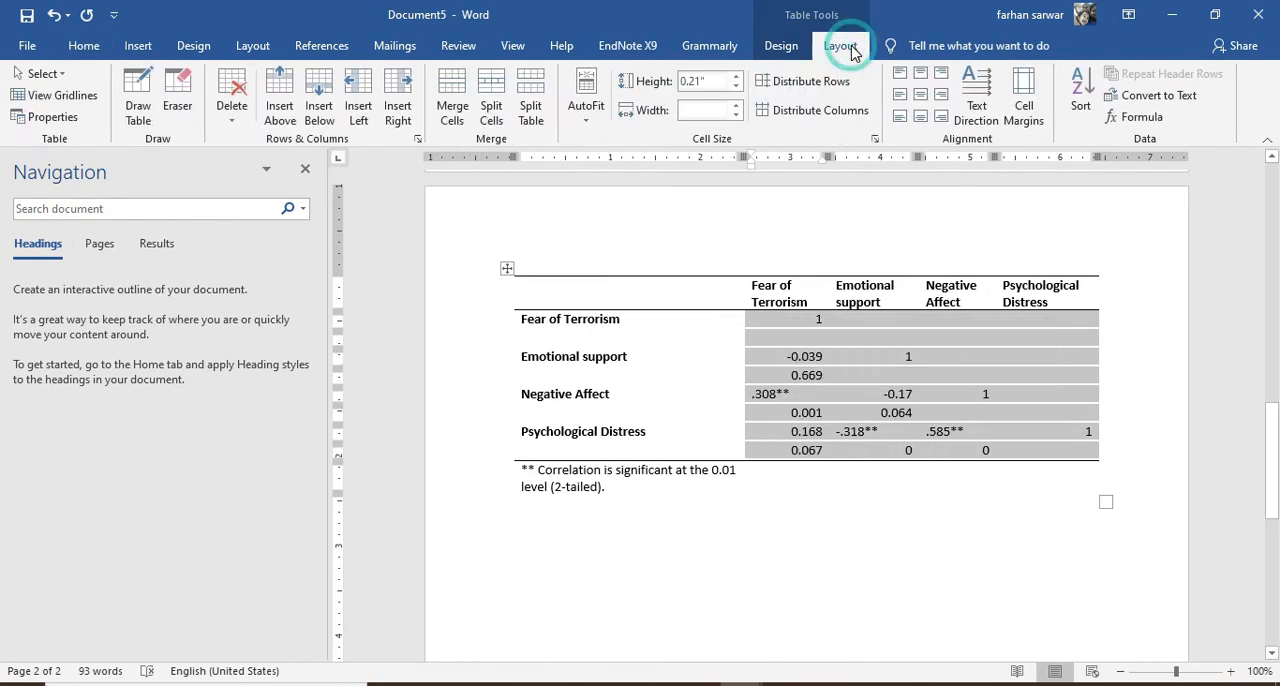
pyautogui.click(898, 96)
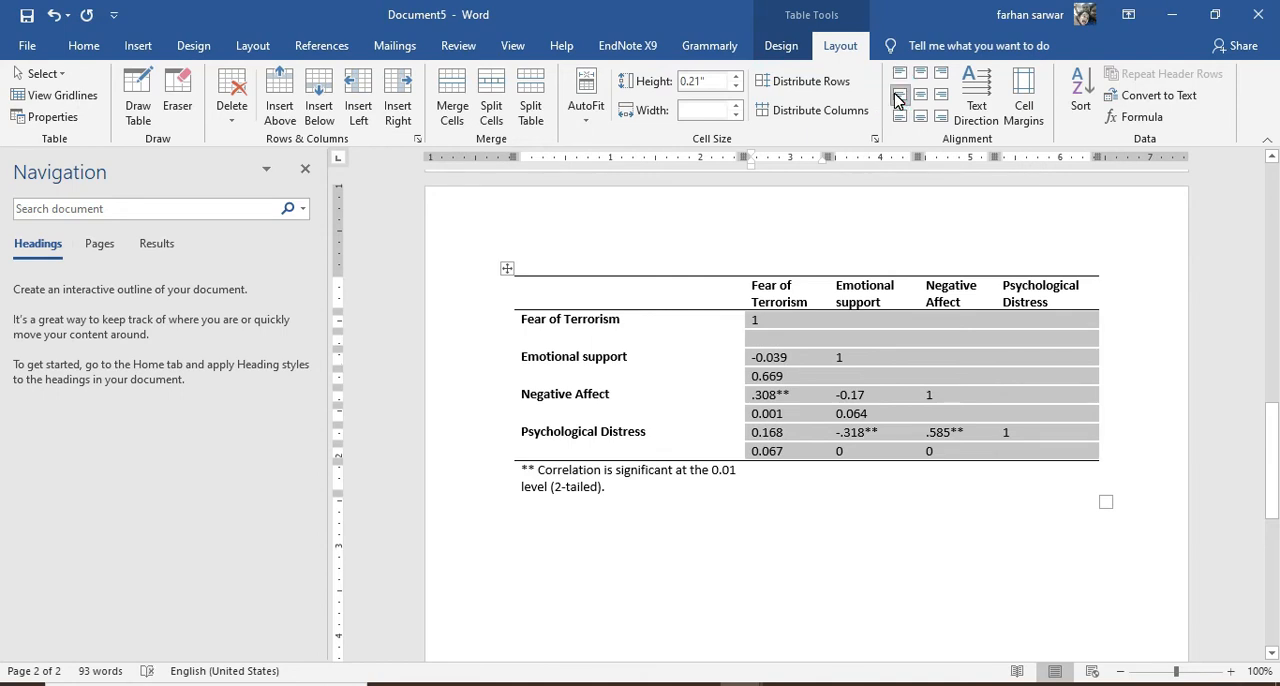
pyautogui.click(919, 95)
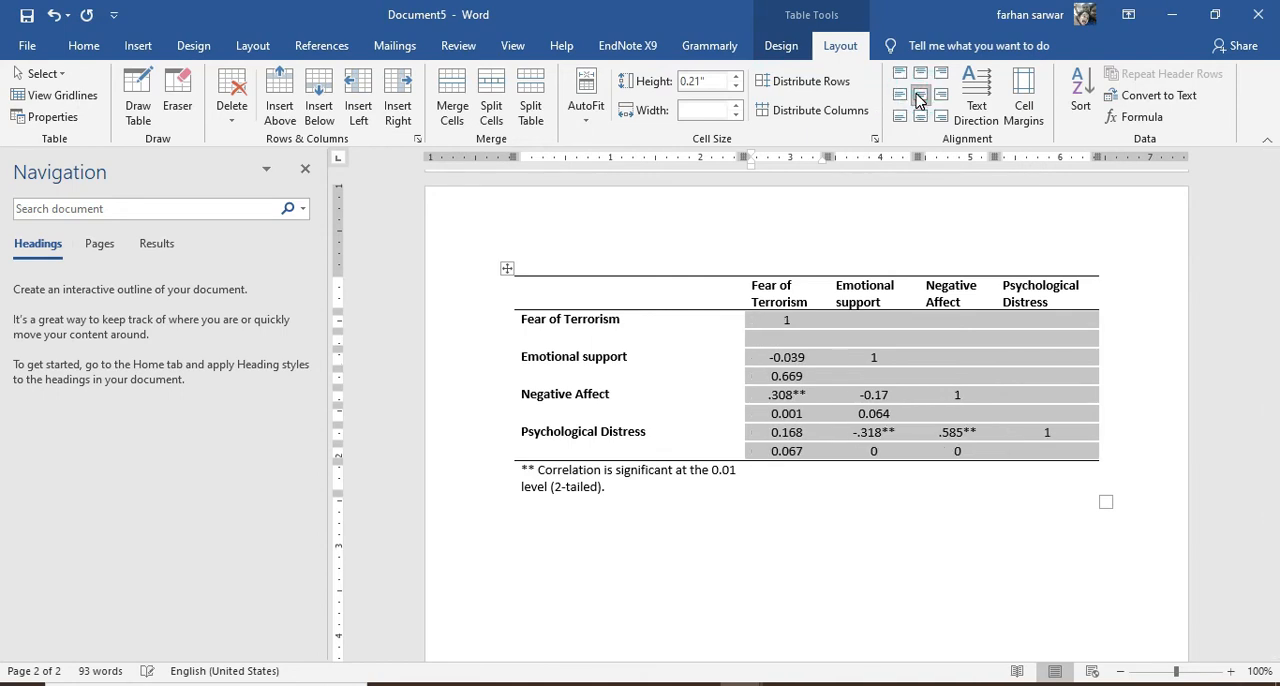
pyautogui.click(899, 390)
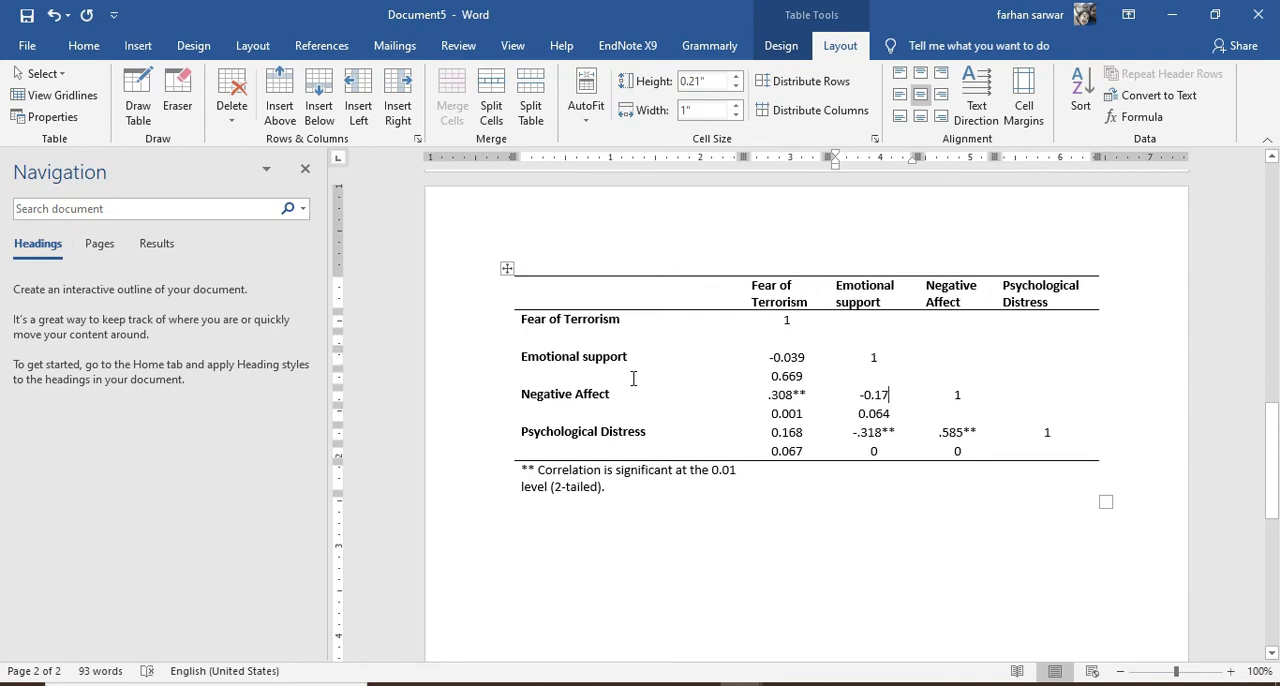
pyautogui.write('q')
# Delete the blank row under Fear of Terrorism and the significance-value row under Emotional support
pyautogui.moveTo(537, 334); pyautogui.dragTo(1098, 337)
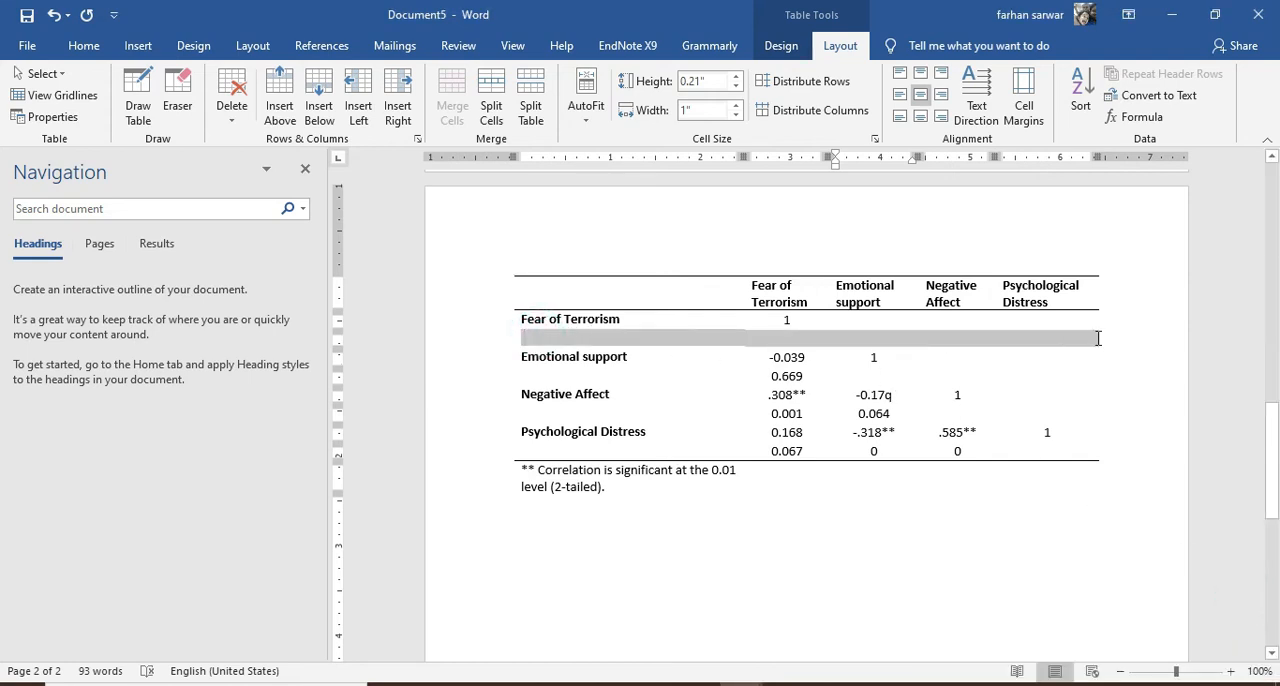
pyautogui.rightClick(634, 349)
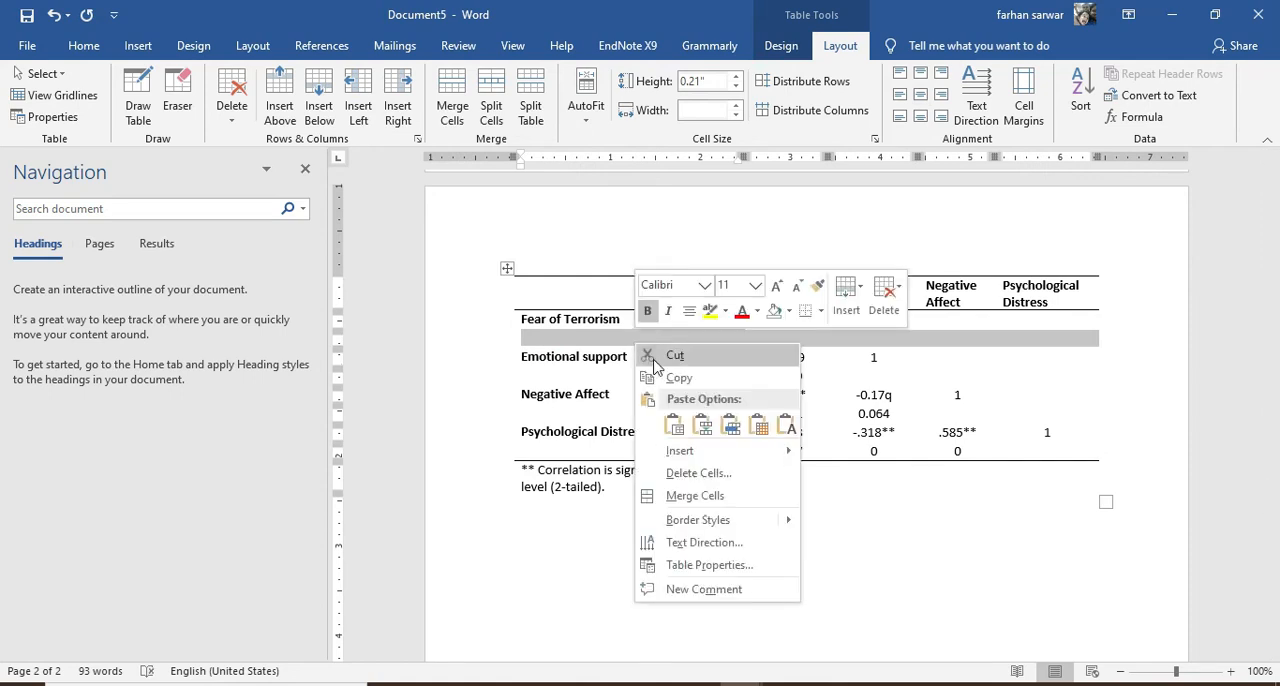
pyautogui.click(716, 468)
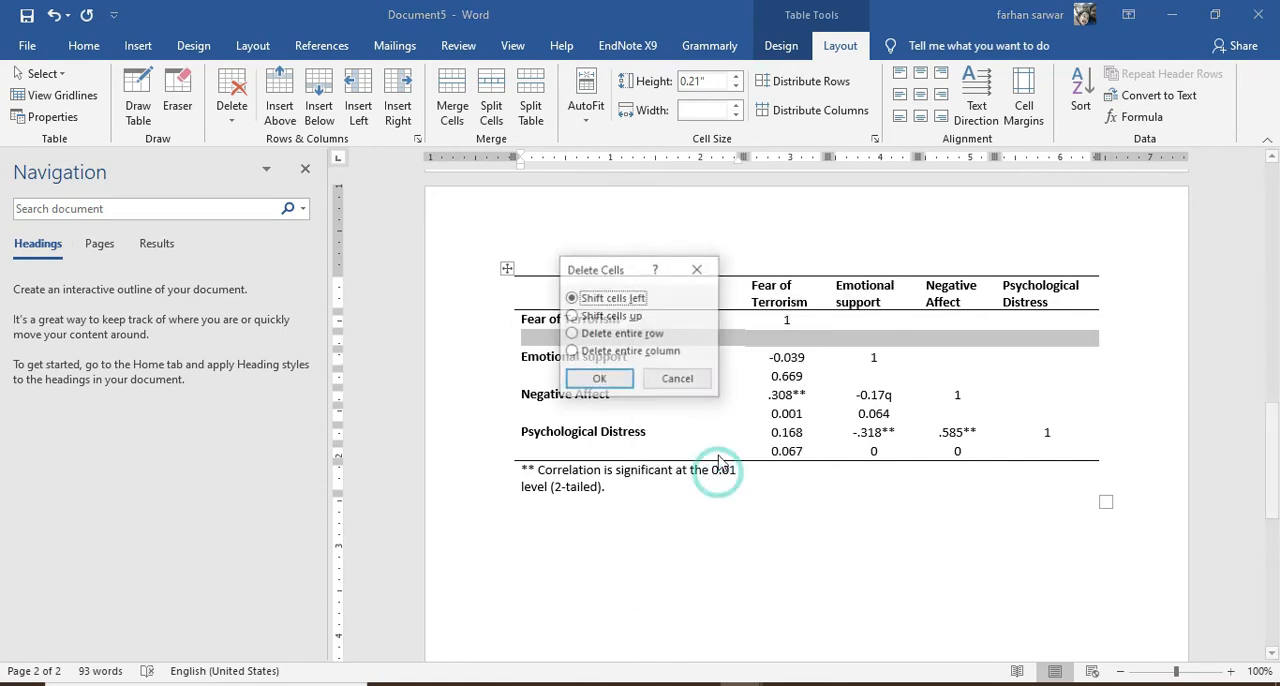
pyautogui.click(594, 380)
pyautogui.moveTo(537, 356); pyautogui.dragTo(1064, 356)
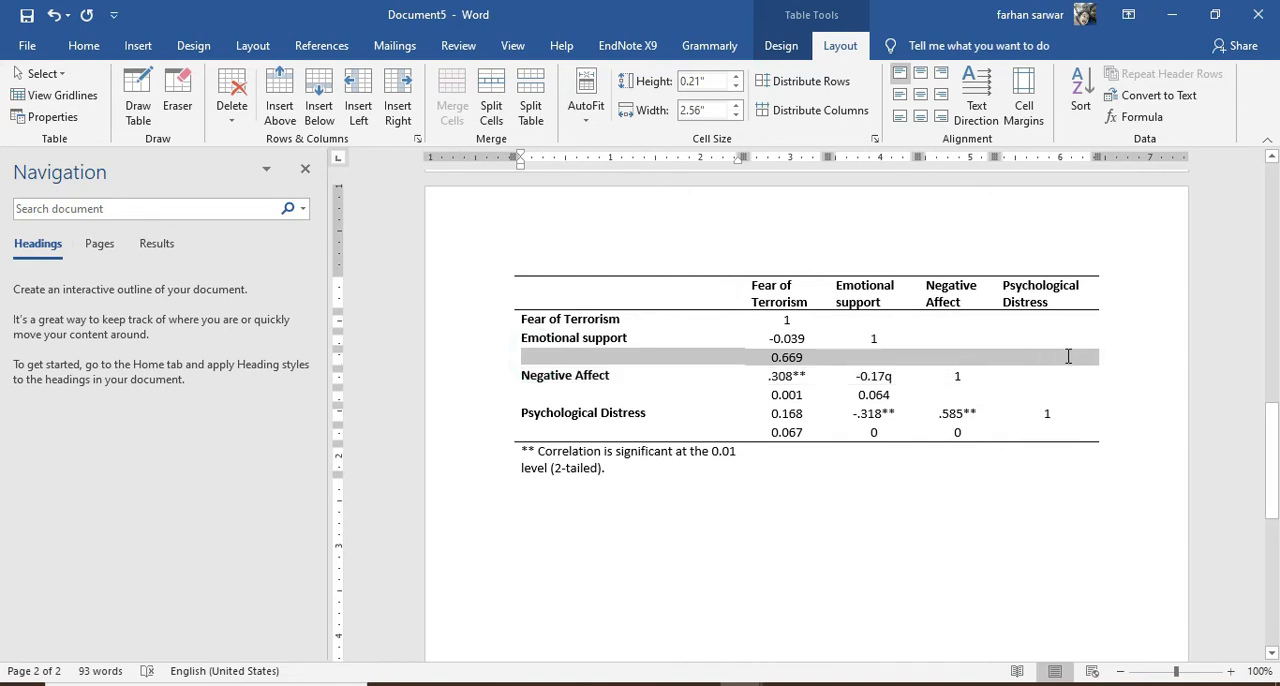
pyautogui.rightClick(602, 365)
pyautogui.click(677, 489)
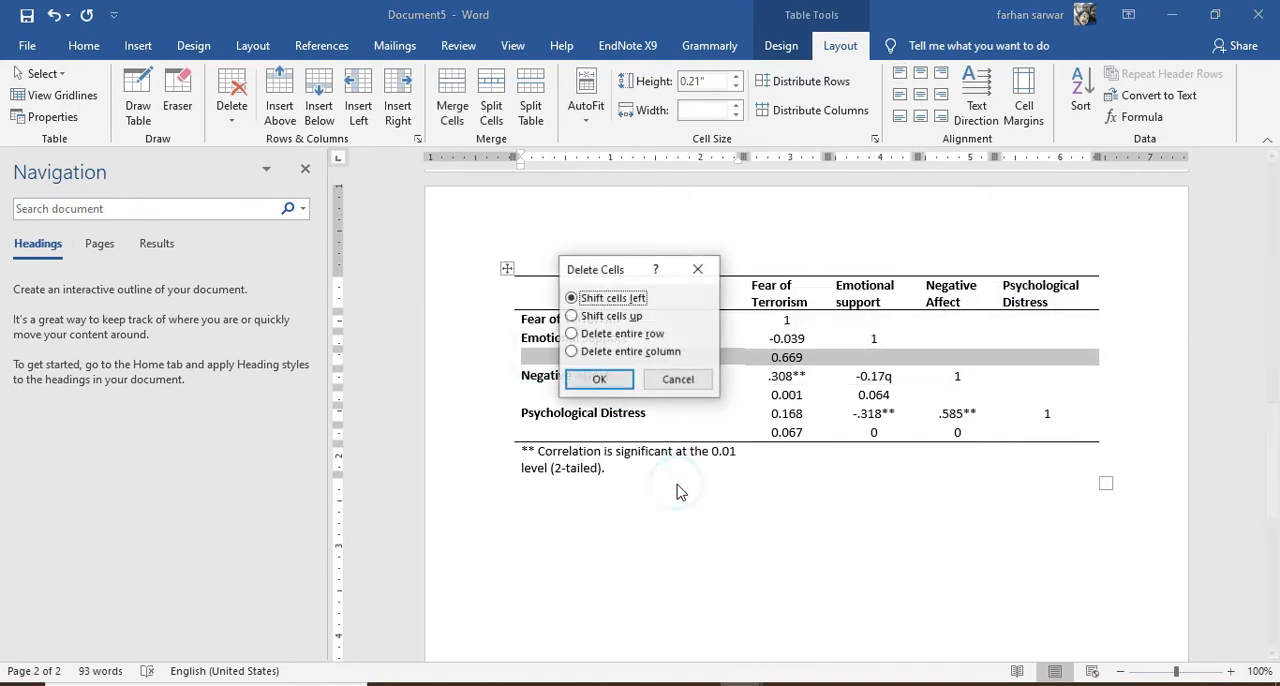
pyautogui.click(600, 381)
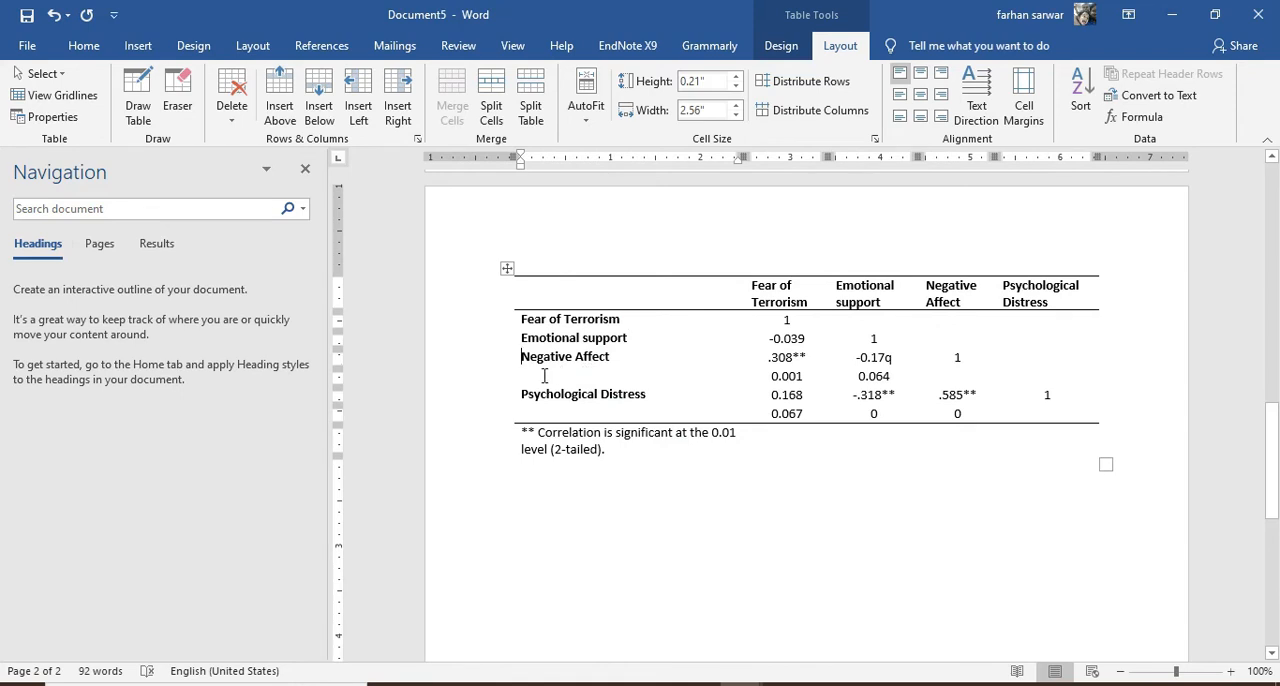
# Delete the significance-value rows under Negative Affect and Psychological Distress from the correlation table
pyautogui.moveTo(544, 375); pyautogui.dragTo(1034, 373)
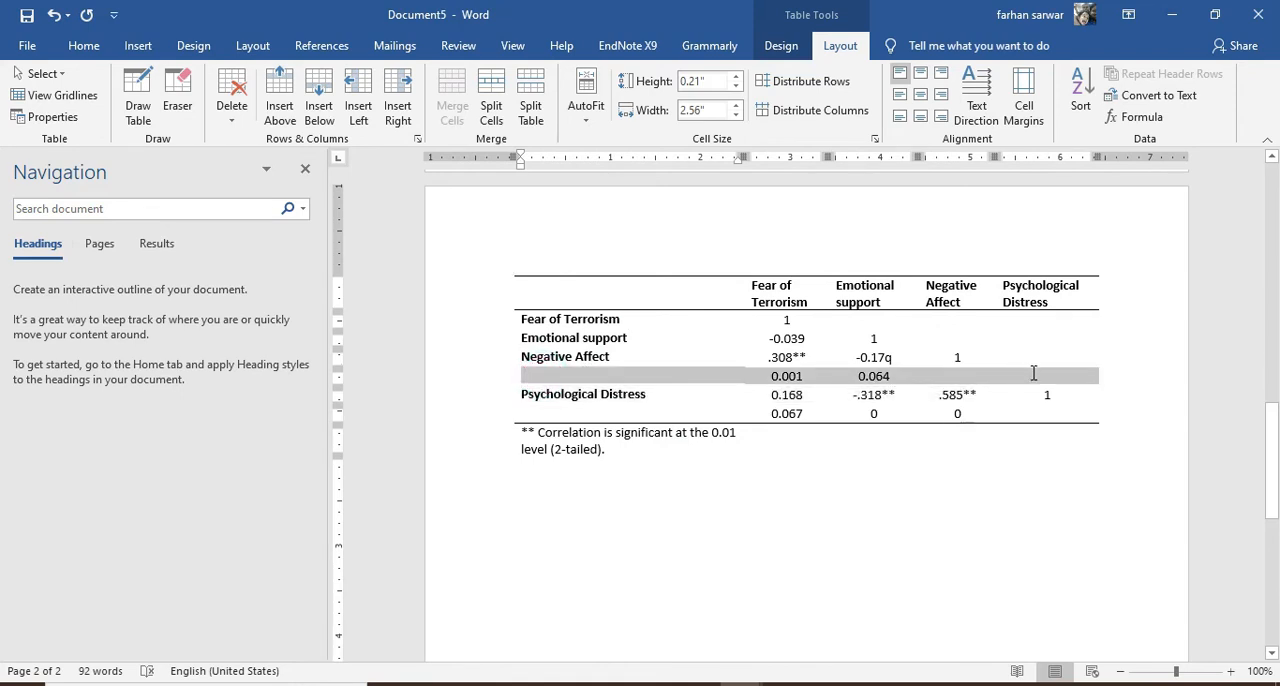
pyautogui.rightClick(557, 382)
pyautogui.click(628, 500)
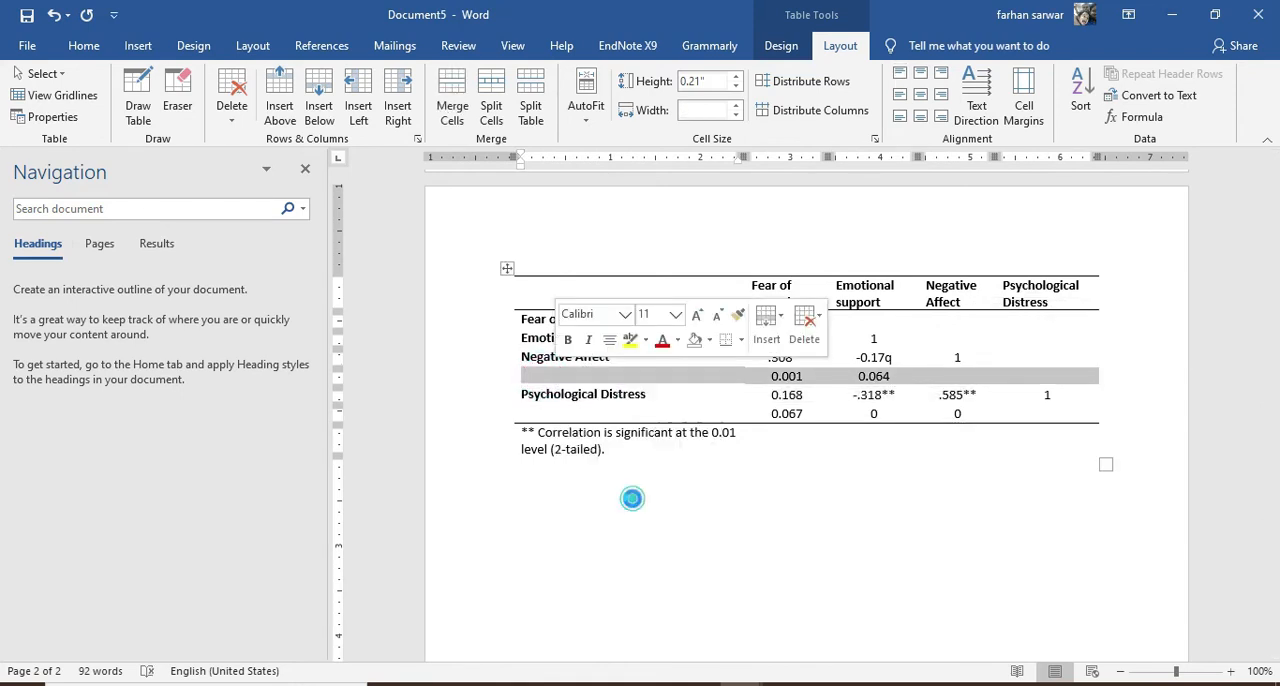
pyautogui.click(599, 379)
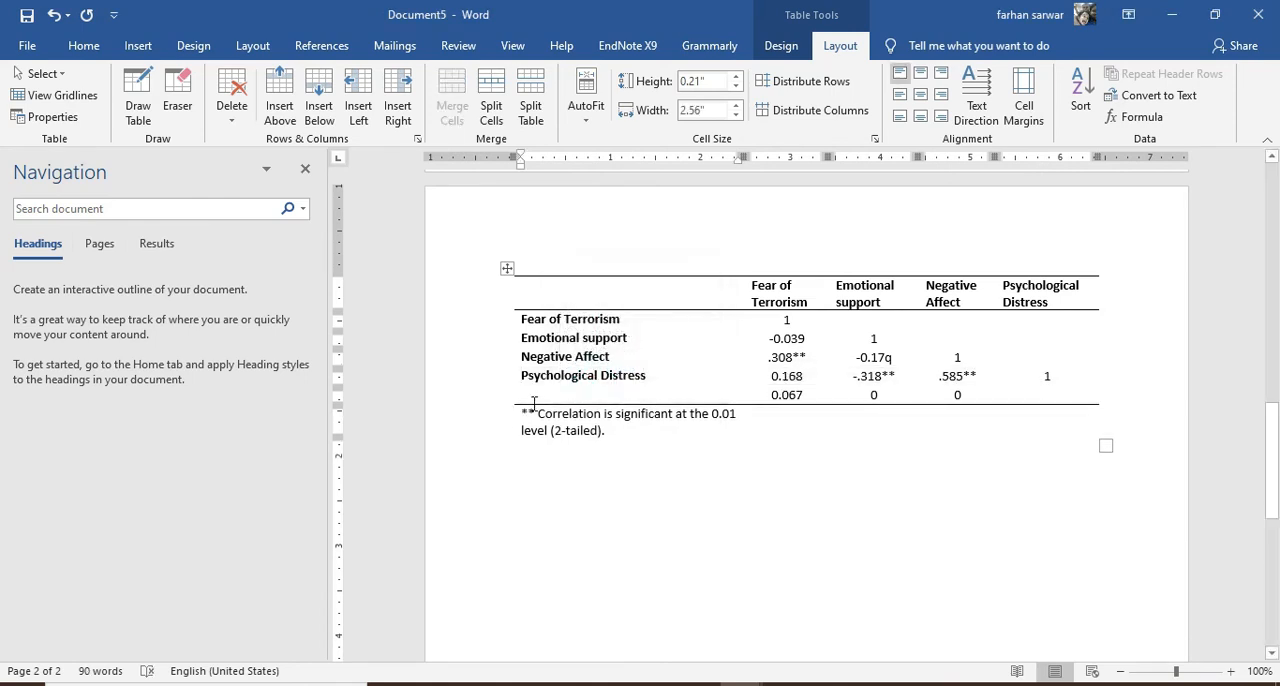
pyautogui.moveTo(530, 395); pyautogui.dragTo(1075, 395)
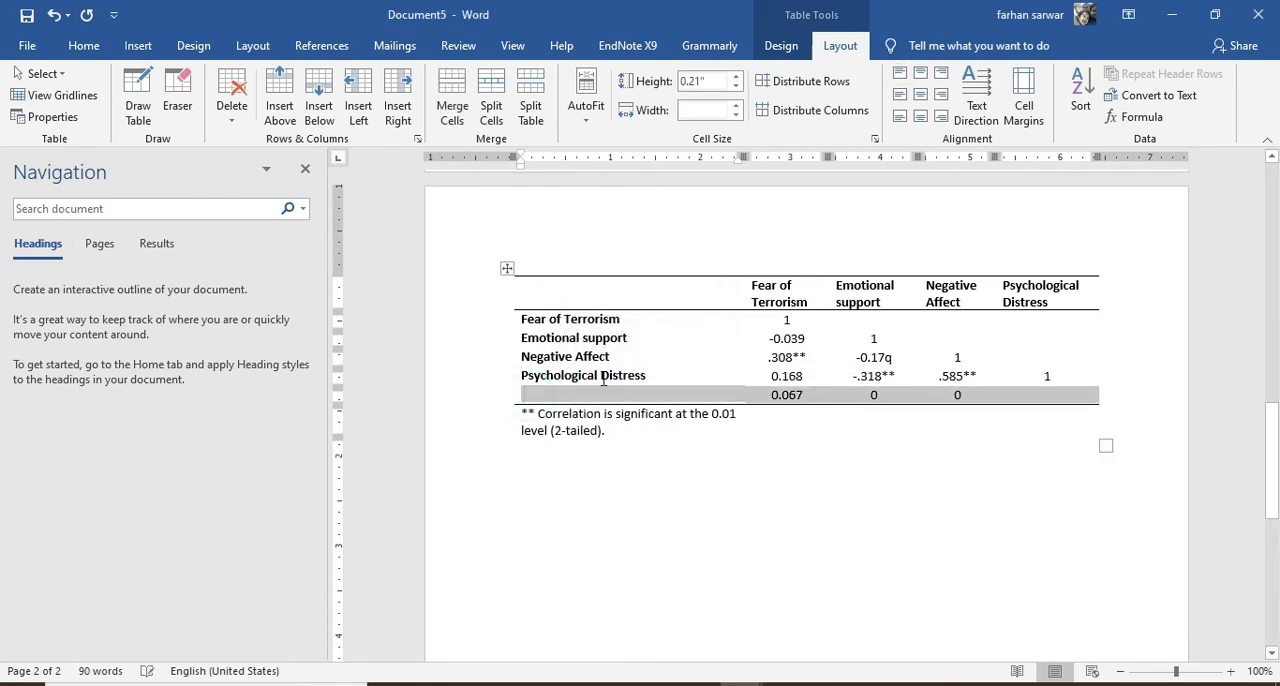
pyautogui.rightClick(560, 397)
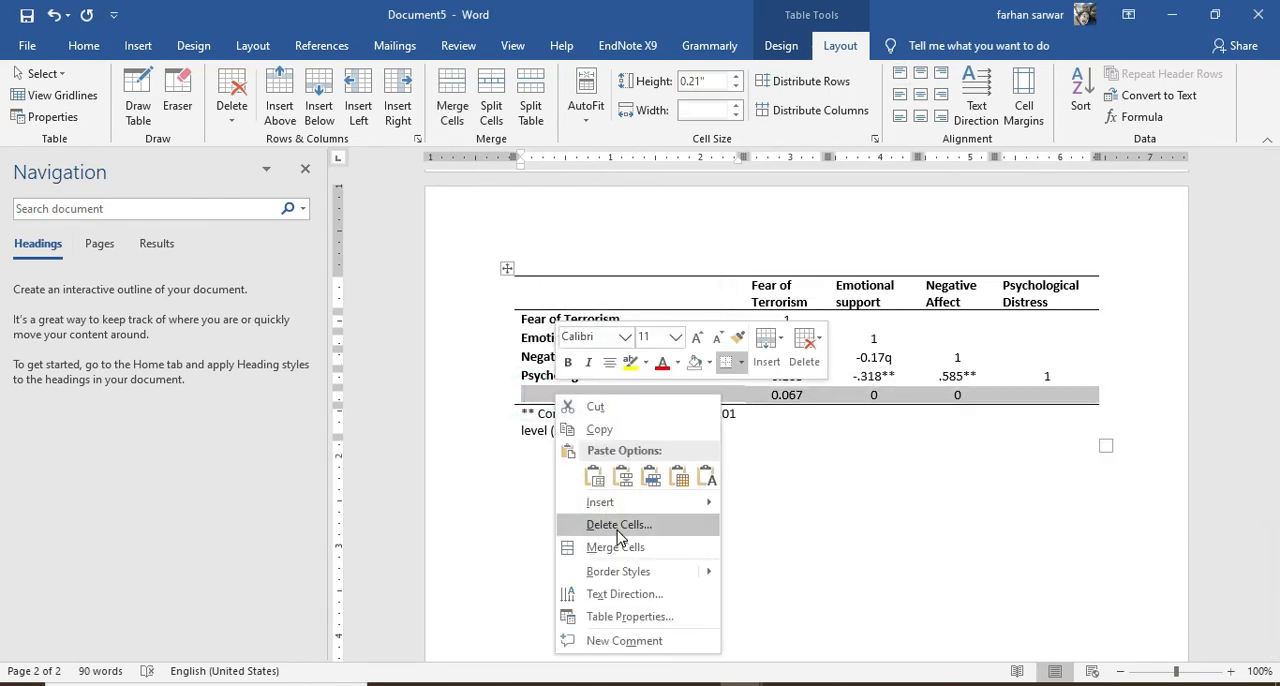
pyautogui.click(616, 529)
pyautogui.click(600, 380)
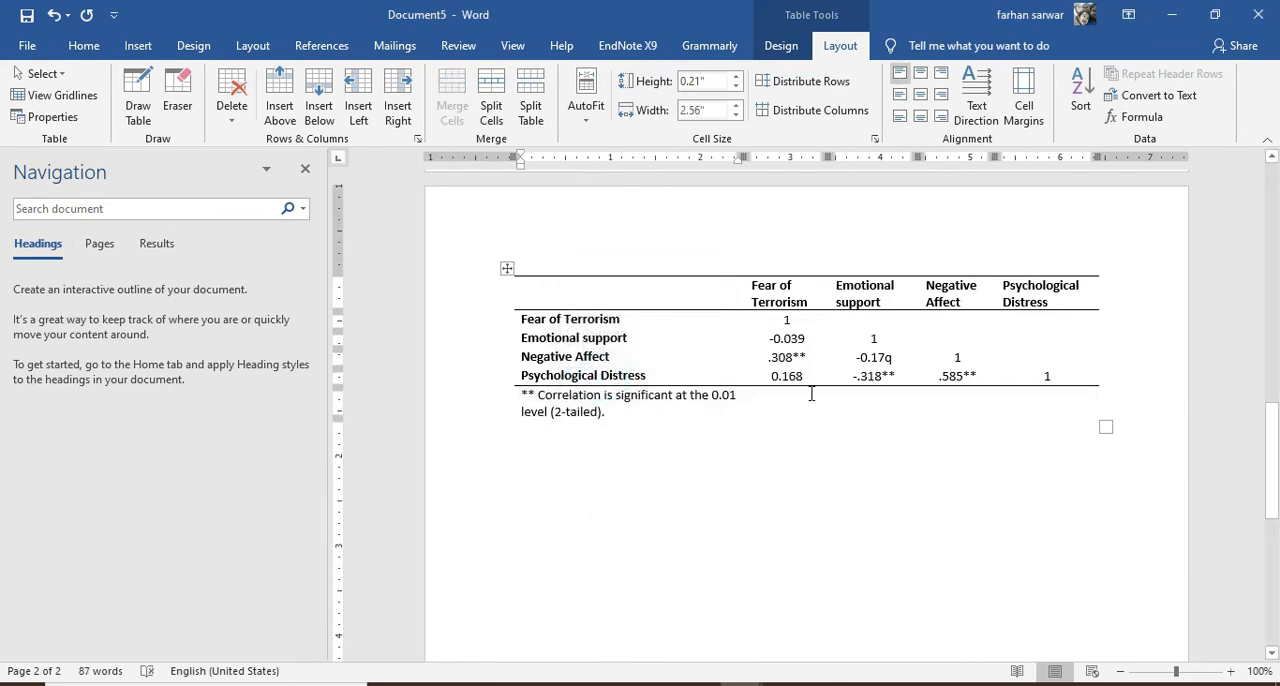
# Remove the stray "q" after -0.17 in the Negative Affect row and leave the table
pyautogui.click(895, 357)
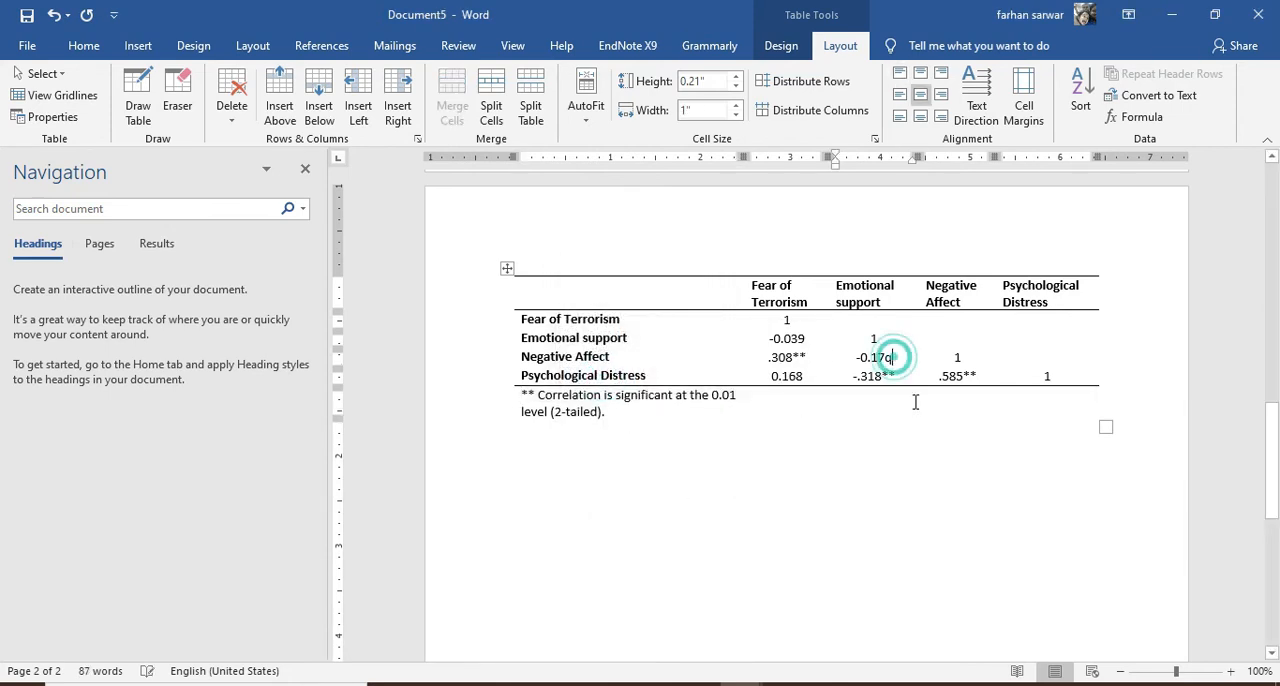
pyautogui.press('BackSpace')
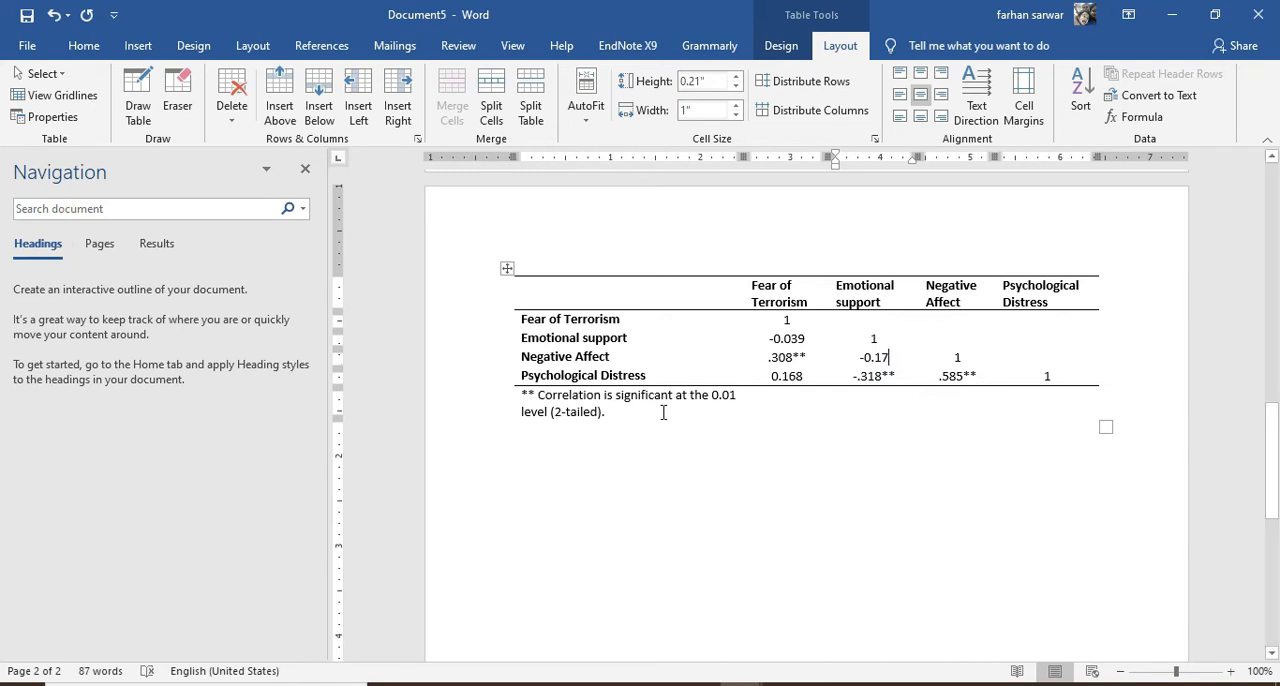
pyautogui.moveTo(522, 396); pyautogui.dragTo(738, 404)
pyautogui.click(763, 497)
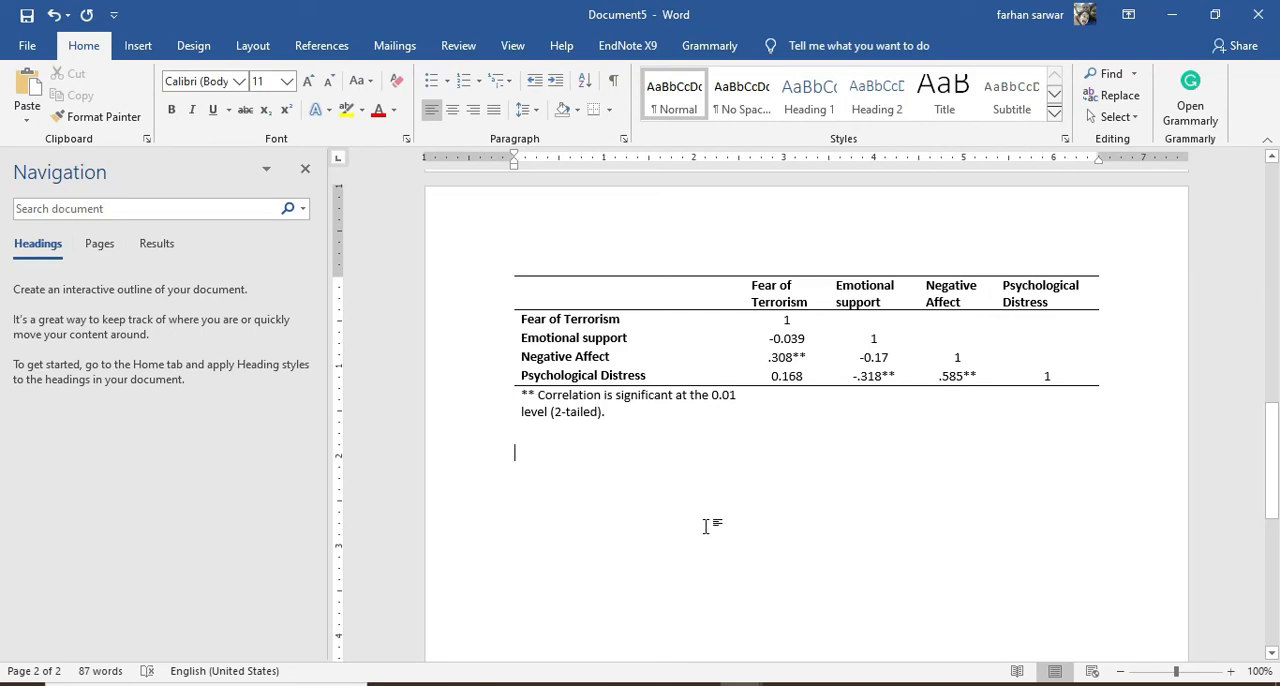
# Switch to the SPSS output viewer and review the Descriptive Statistics and Correlations tables
pyautogui.hotkey('alt', 'Tab')
pyautogui.hotkey('alt', 'Tab')
pyautogui.hotkey('alt', 'Tab')
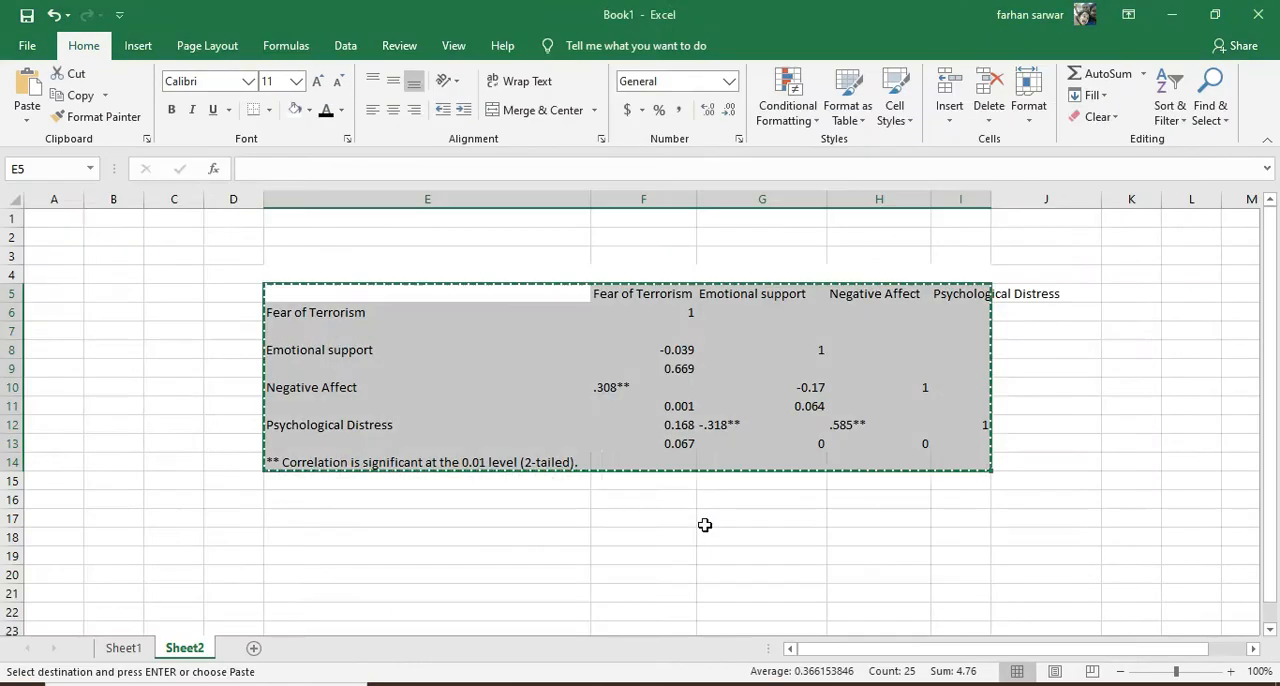
pyautogui.hotkey('alt', 'Tab')
pyautogui.hotkey('alt', 'Tab')
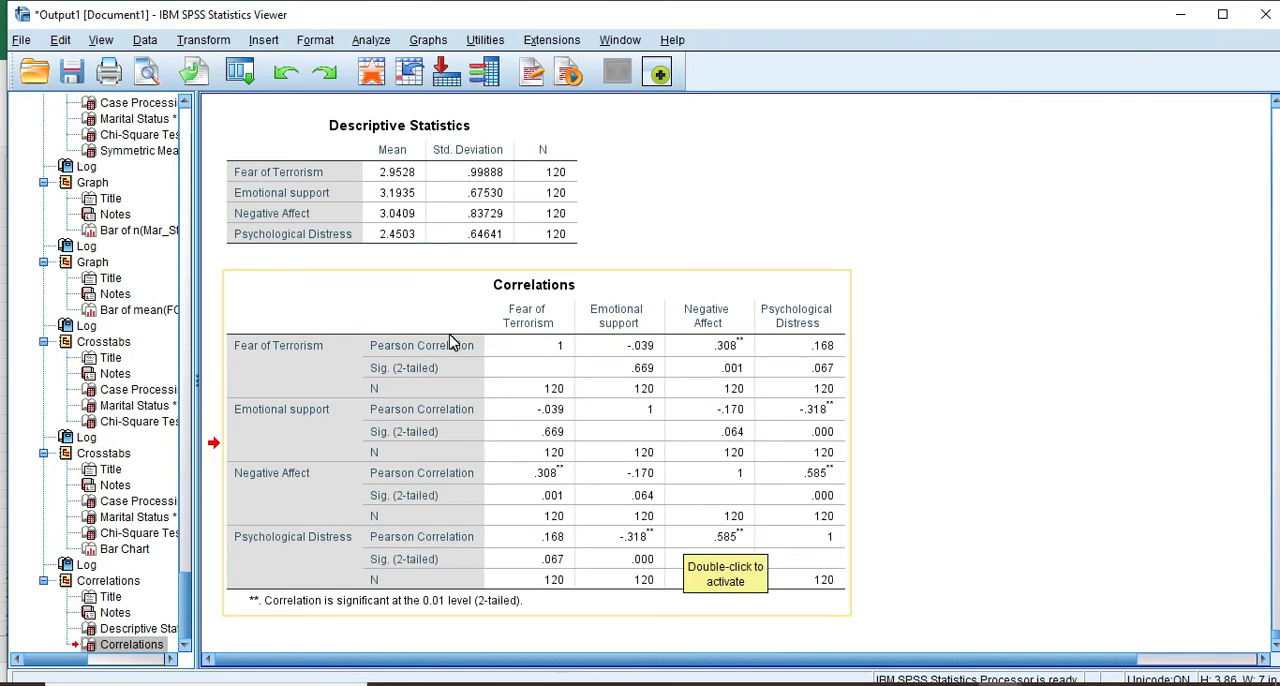
pyautogui.scroll(3, 445, 333)
pyautogui.scroll(-3, 443, 334)
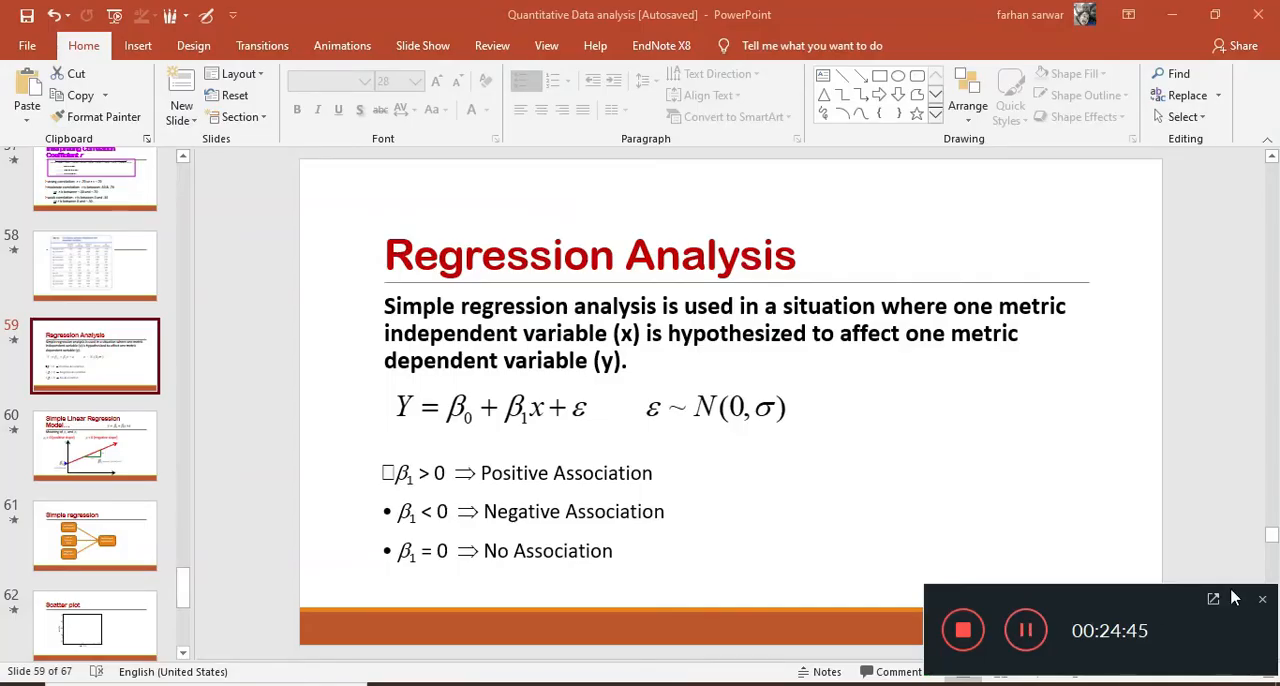
pyautogui.click(1233, 597)
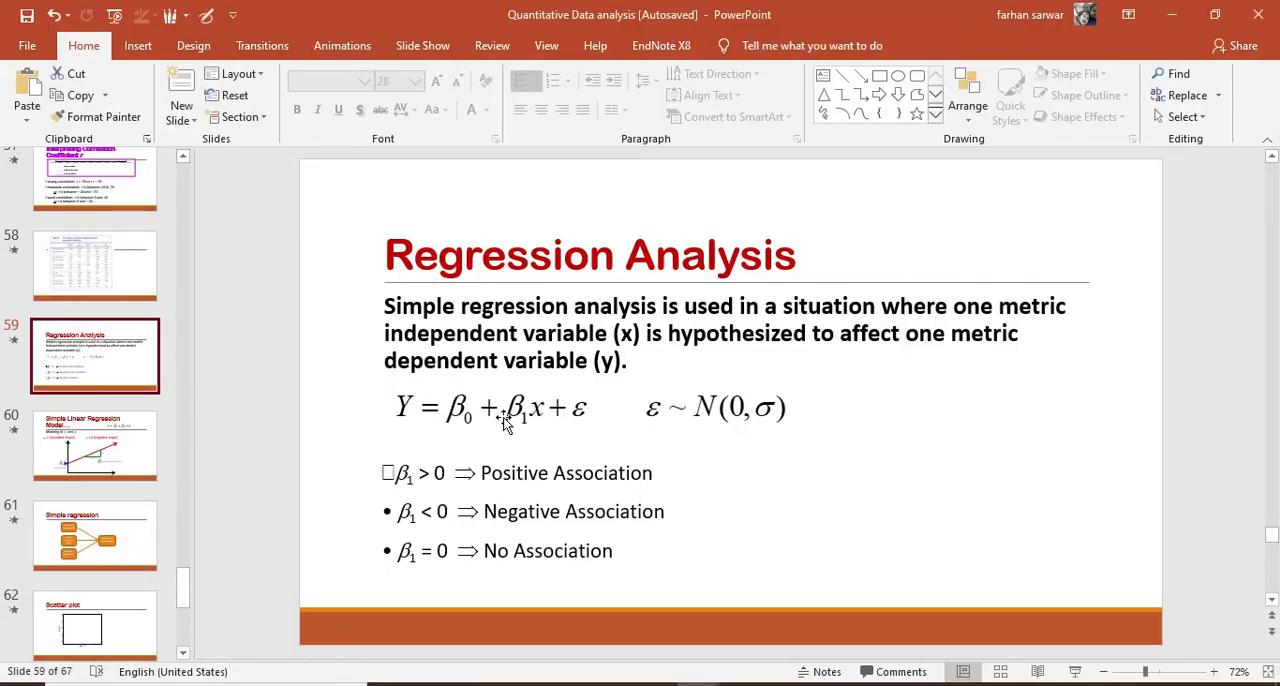
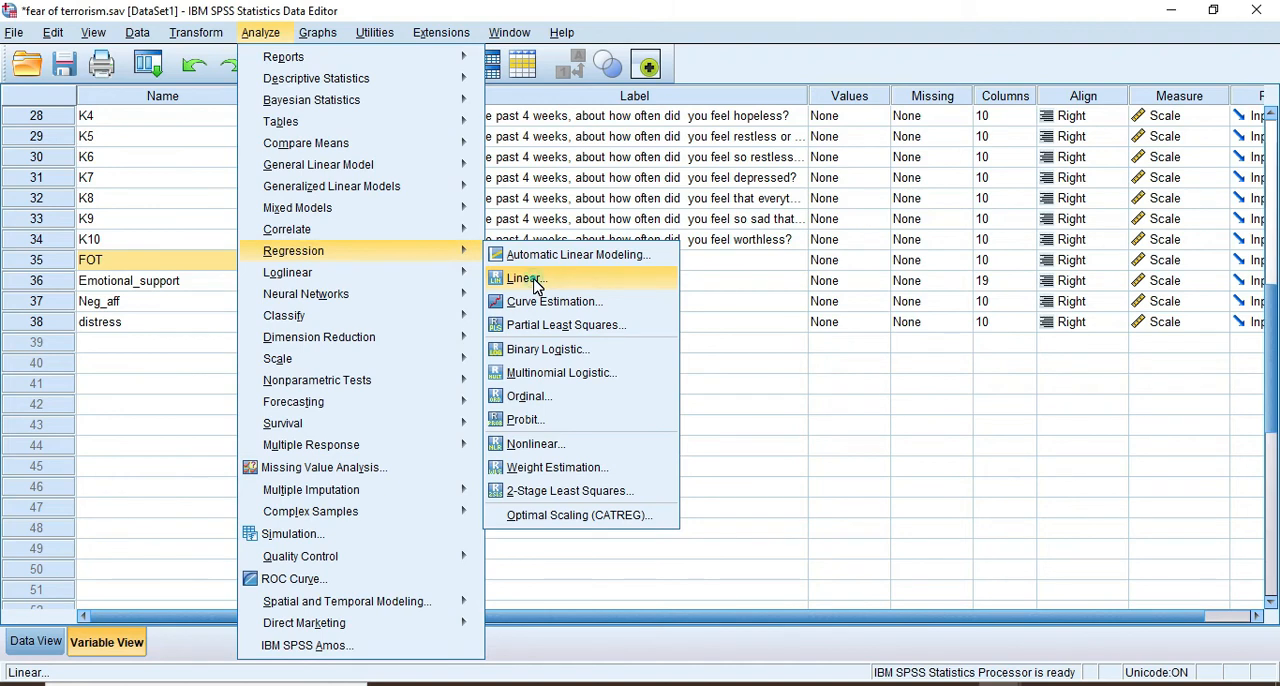
# Start a linear regression analysis and assign distress as the dependent variable
pyautogui.click(530, 278)
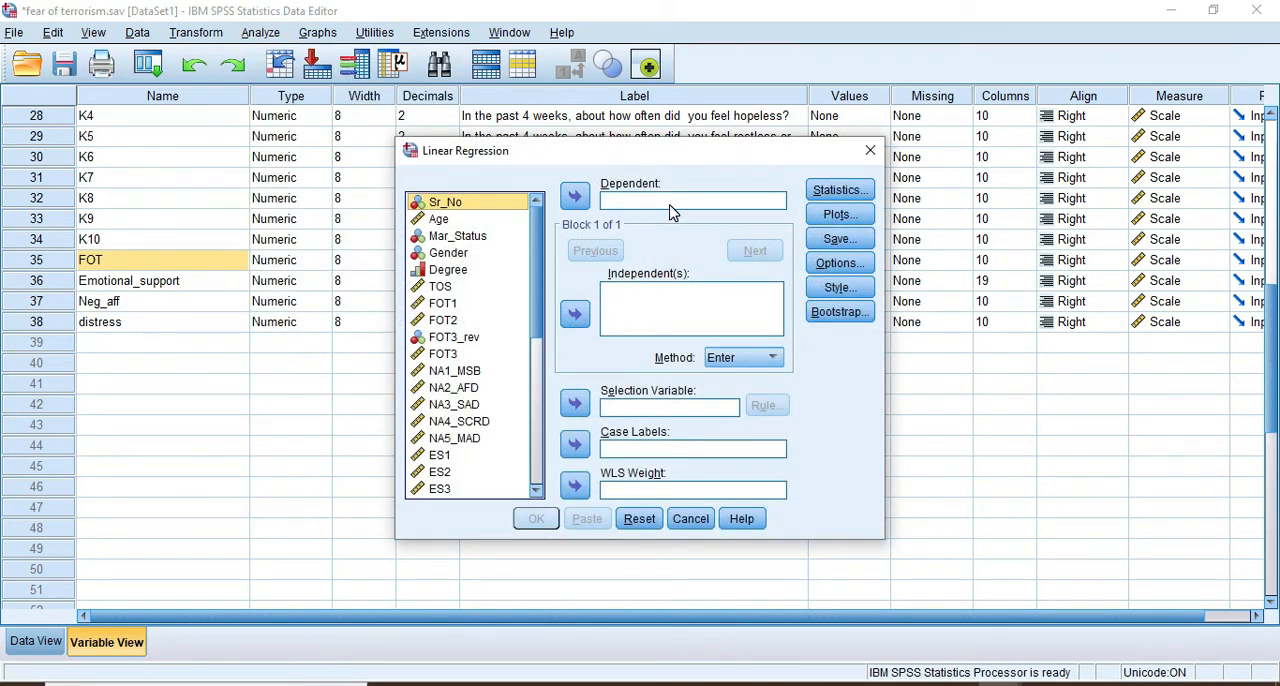
pyautogui.scroll(-7, 482, 350)
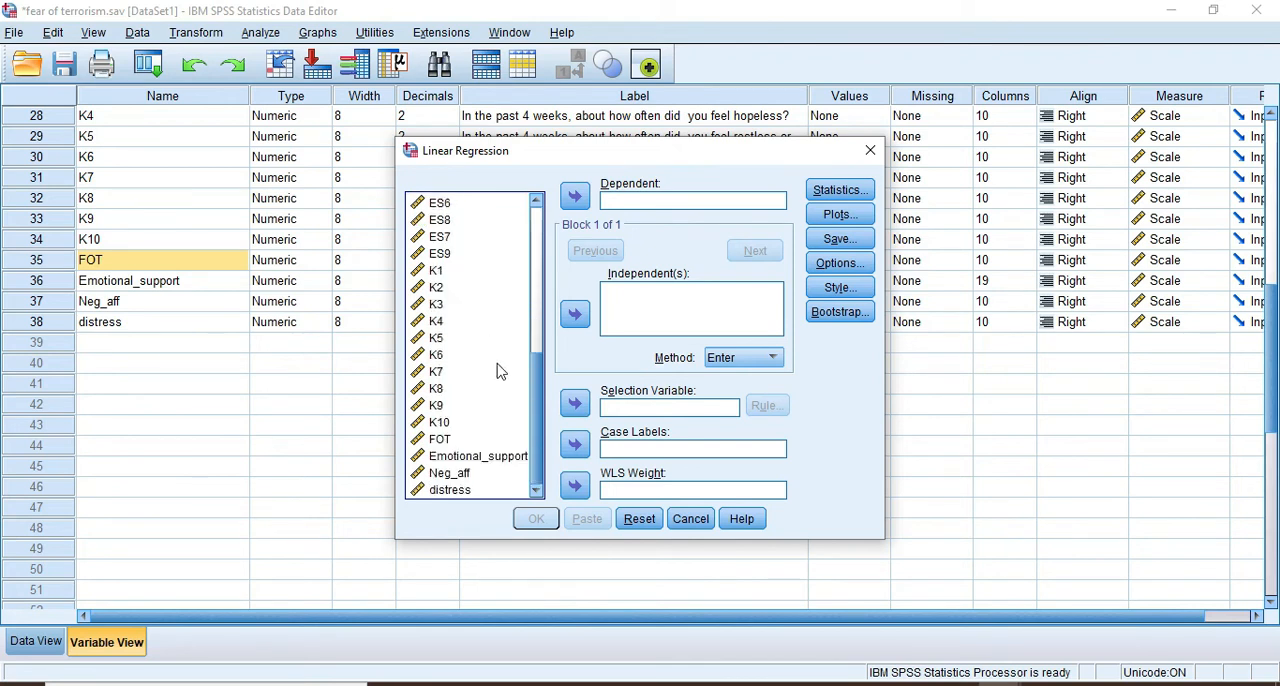
pyautogui.scroll(6, 445, 480)
pyautogui.scroll(-6, 451, 471)
pyautogui.click(452, 490)
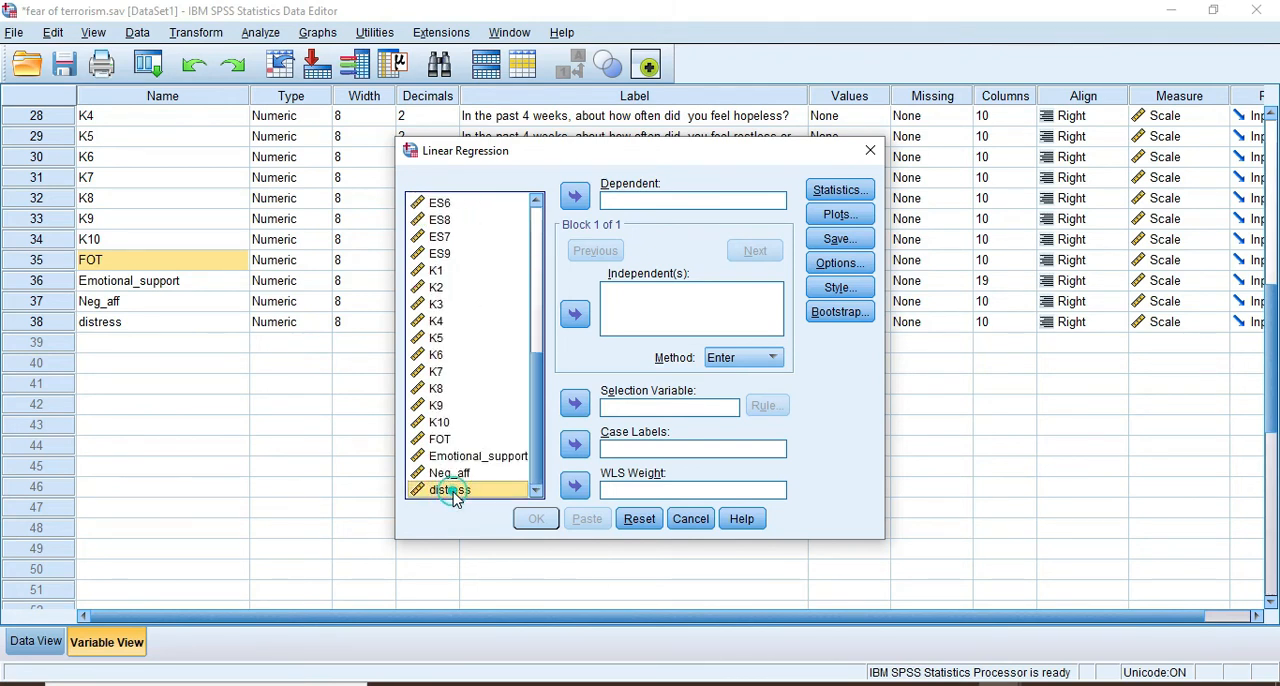
pyautogui.click(575, 197)
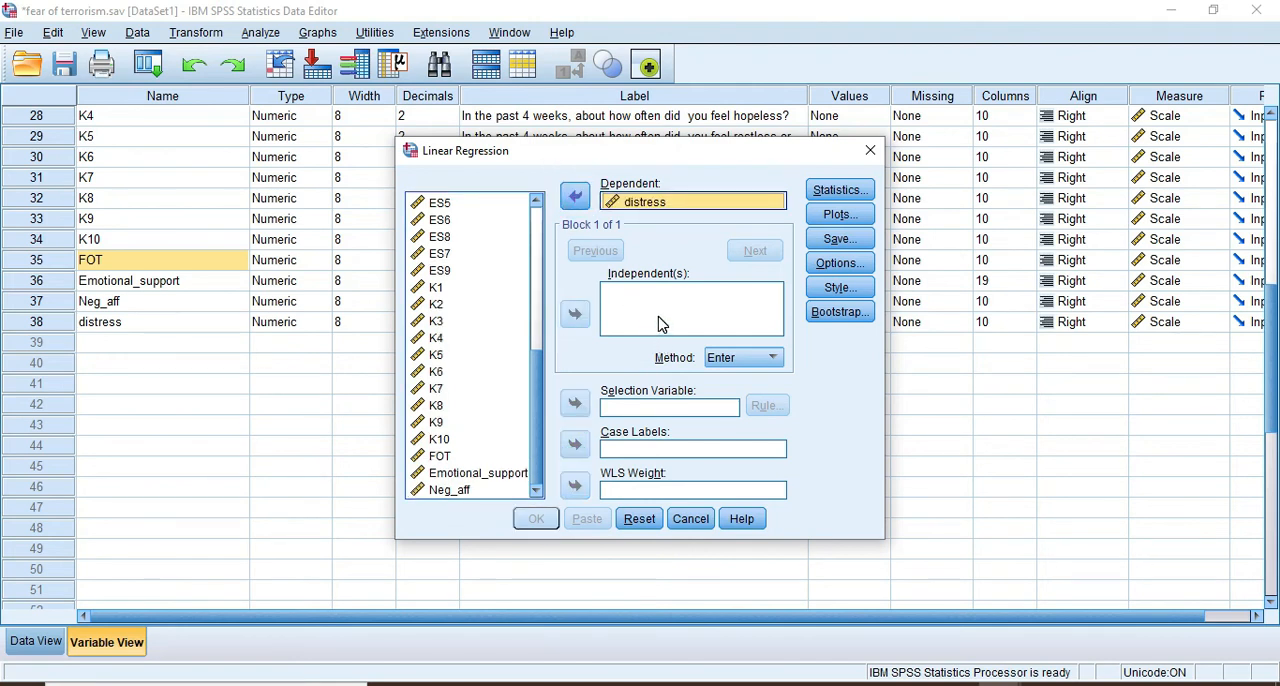
# Add FOT, Emotional_support and Neg_aff as independent variables using the Enter method and run the regression
pyautogui.click(443, 459)
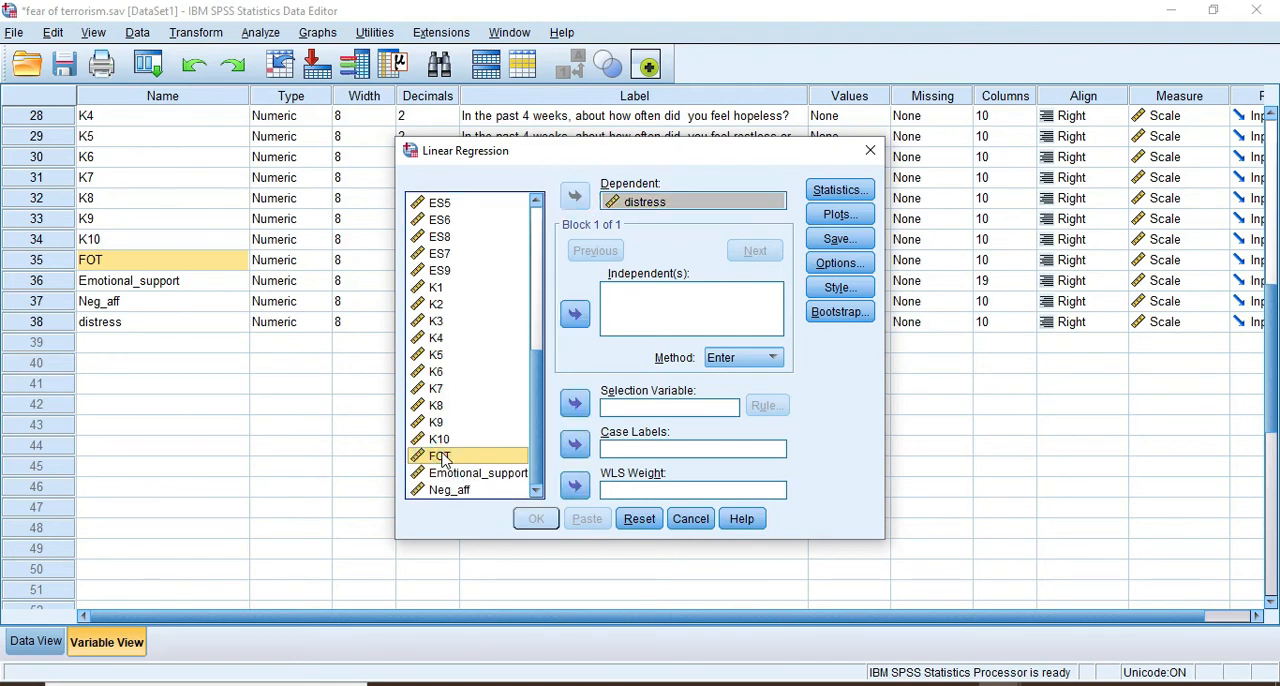
pyautogui.keyDown('ctrl'); pyautogui.click(463, 474); pyautogui.keyUp('ctrl')
pyautogui.keyDown('ctrl'); pyautogui.click(464, 490); pyautogui.keyUp('ctrl')
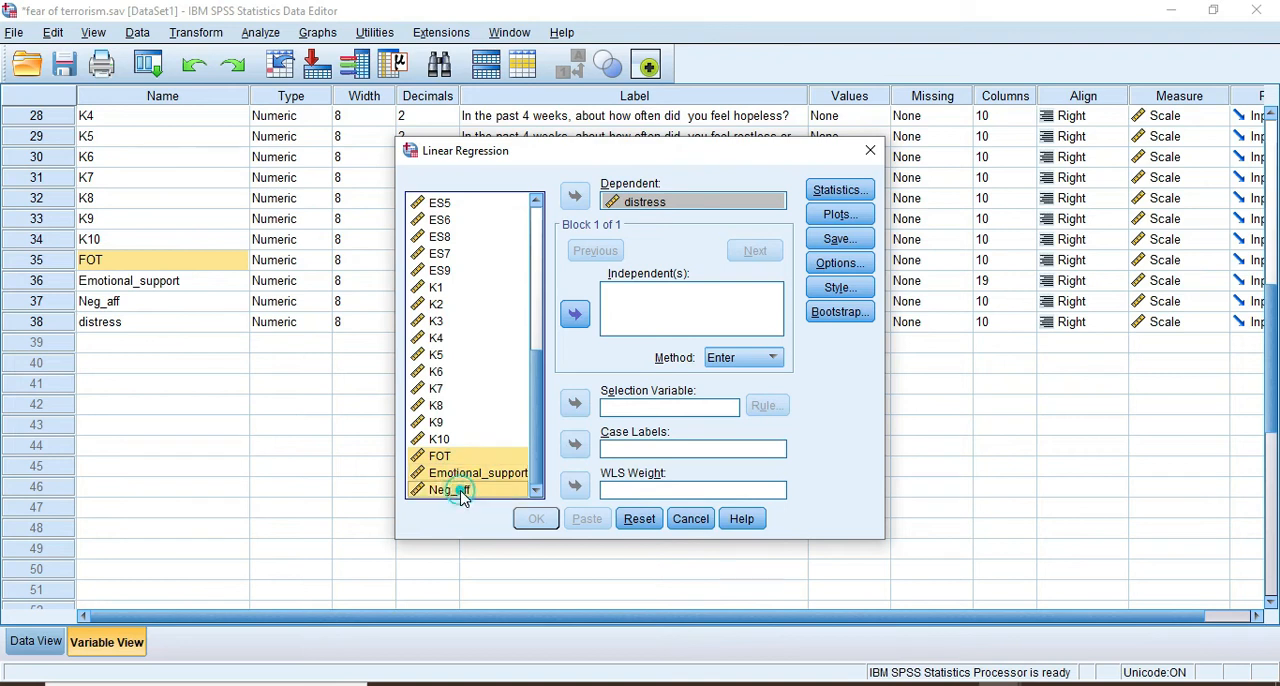
pyautogui.click(575, 314)
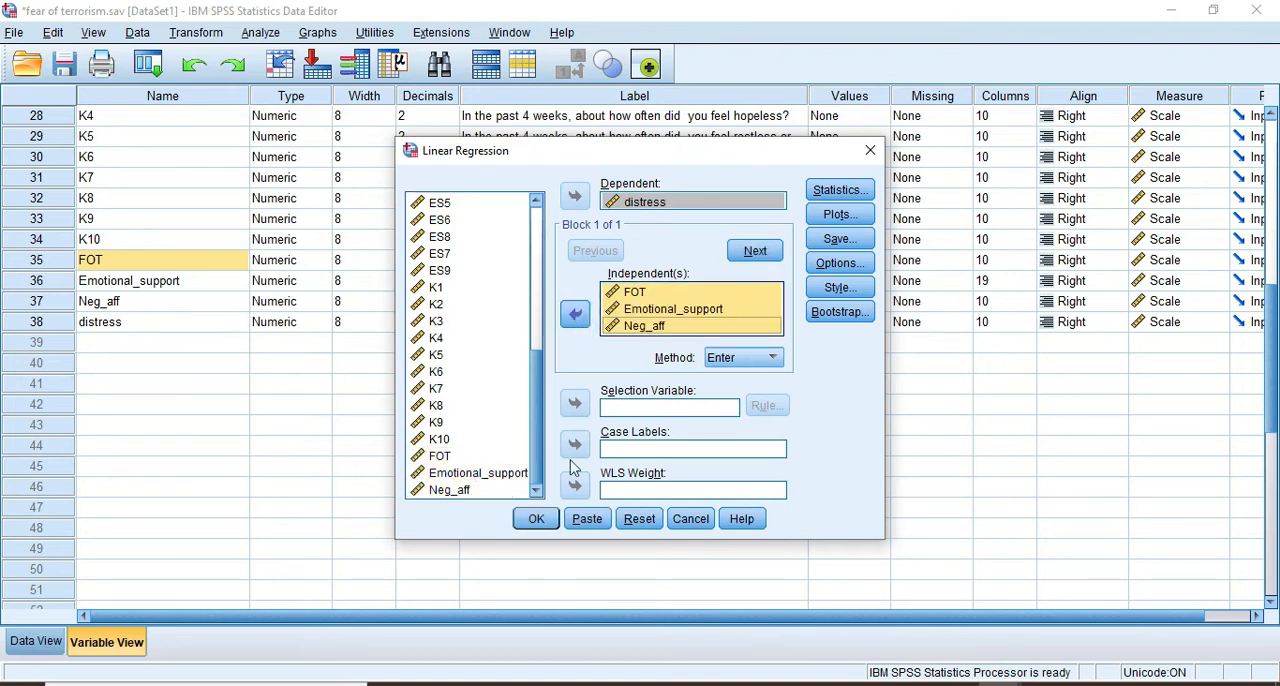
pyautogui.click(537, 519)
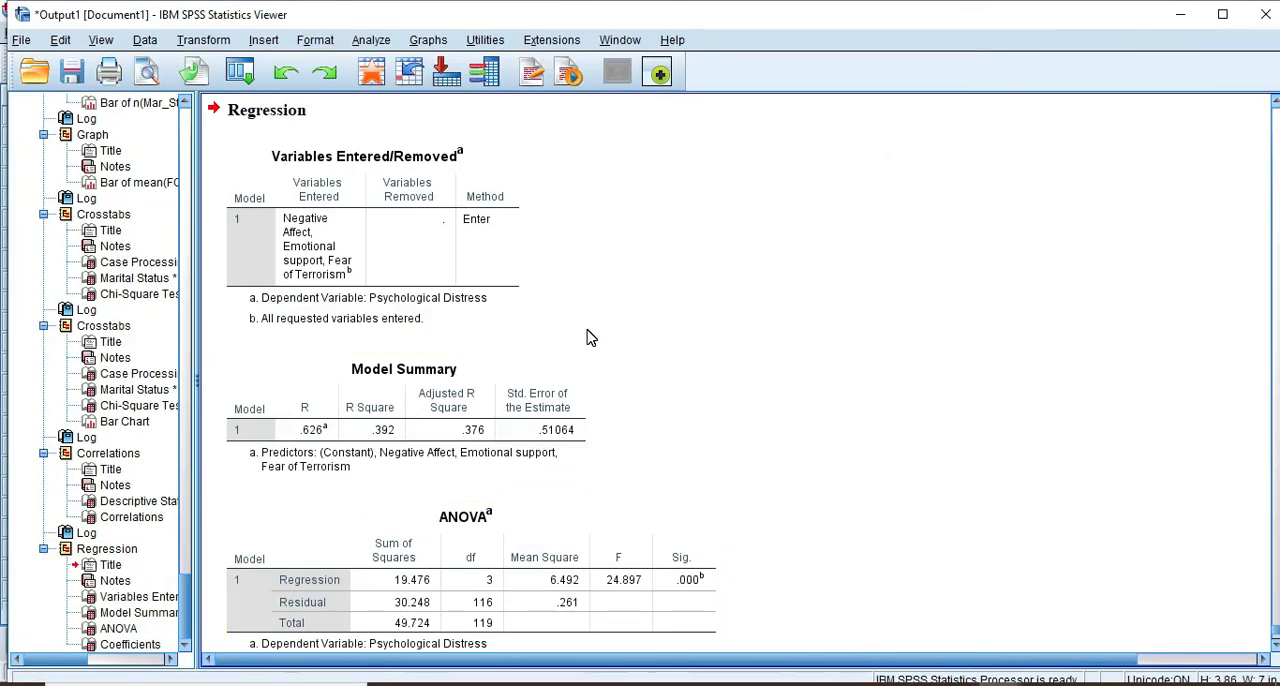
# Review the Model Summary, ANOVA and Coefficients tables, and check the coefficients against the hypotheses slide in PowerPoint
pyautogui.scroll(-2, 459, 307)
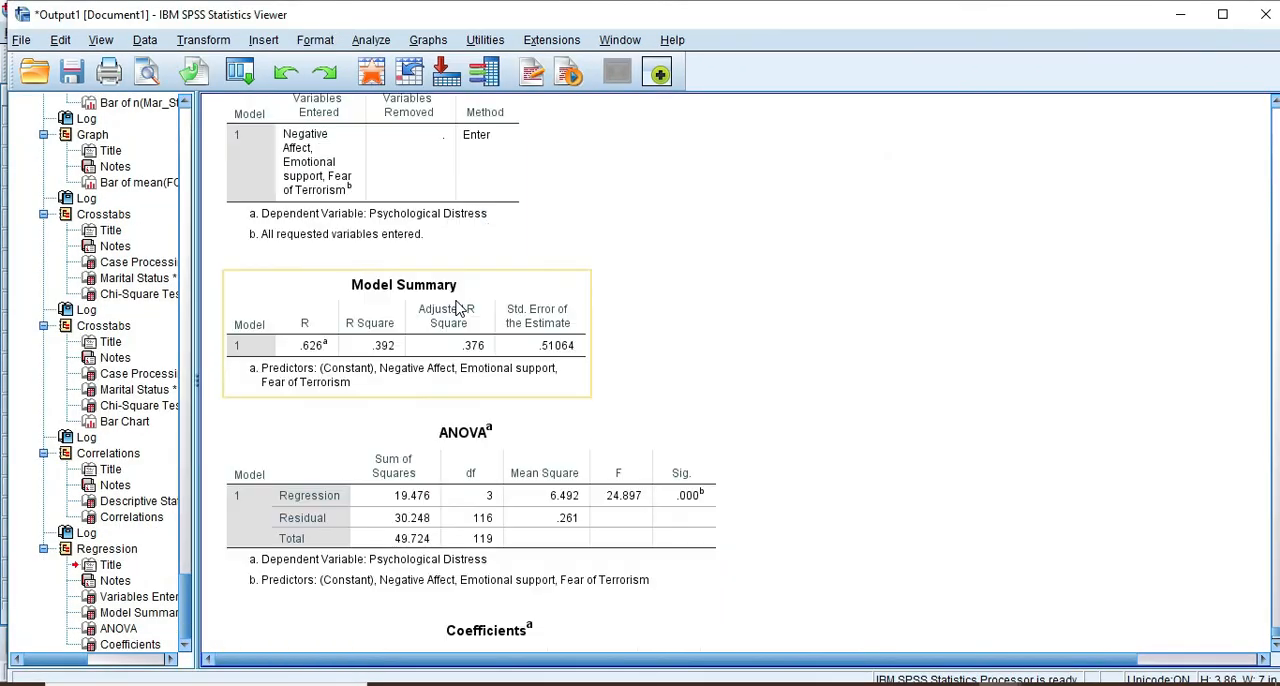
pyautogui.scroll(2, 459, 307)
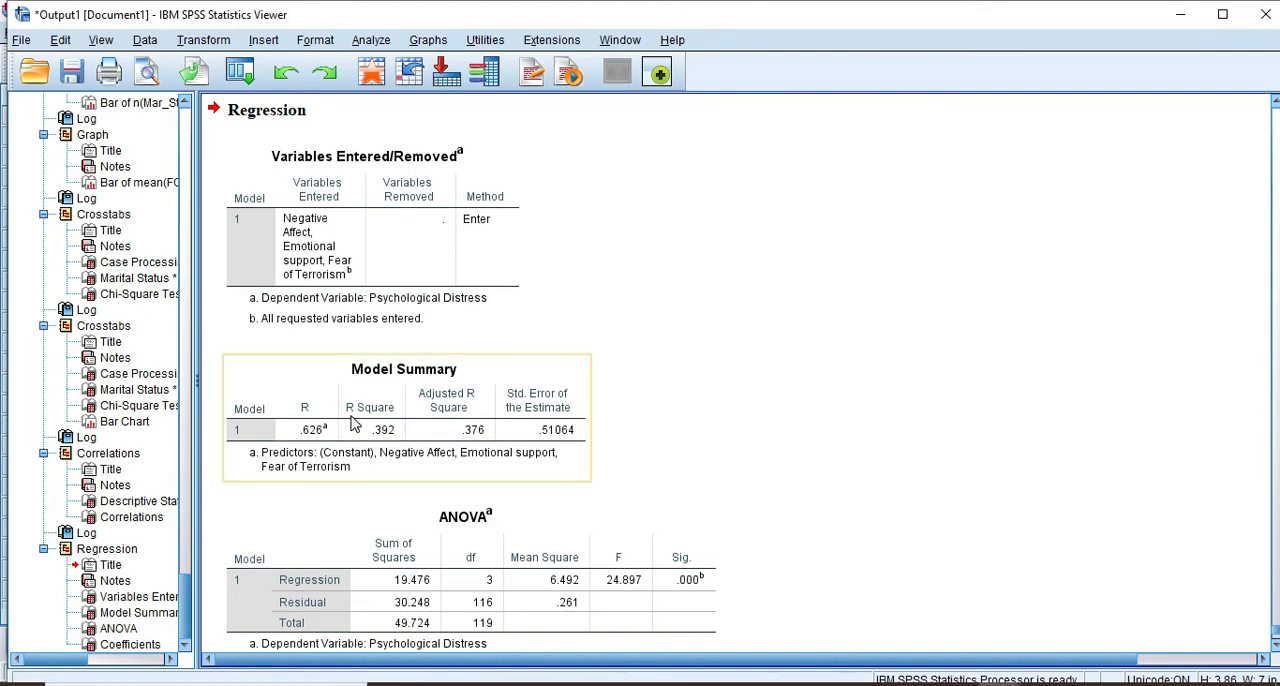
pyautogui.scroll(-2, 380, 432)
pyautogui.scroll(-2, 378, 432)
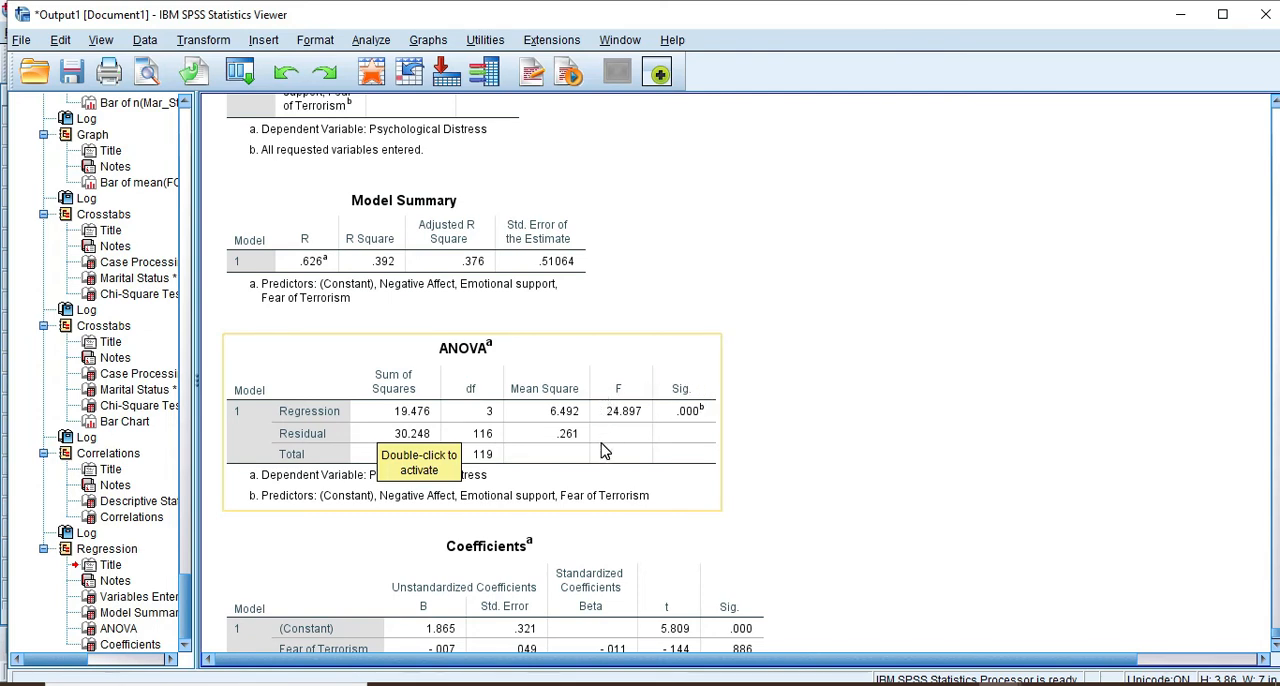
pyautogui.scroll(-2, 598, 452)
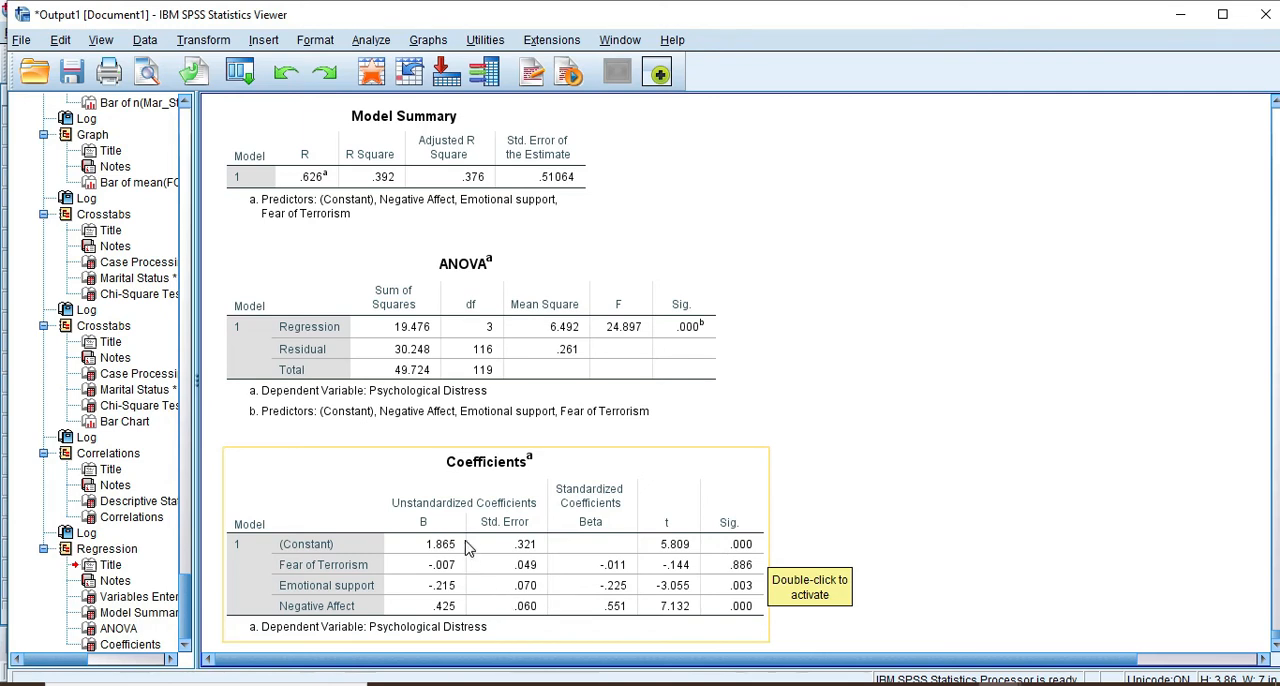
pyautogui.scroll(-1, 468, 548)
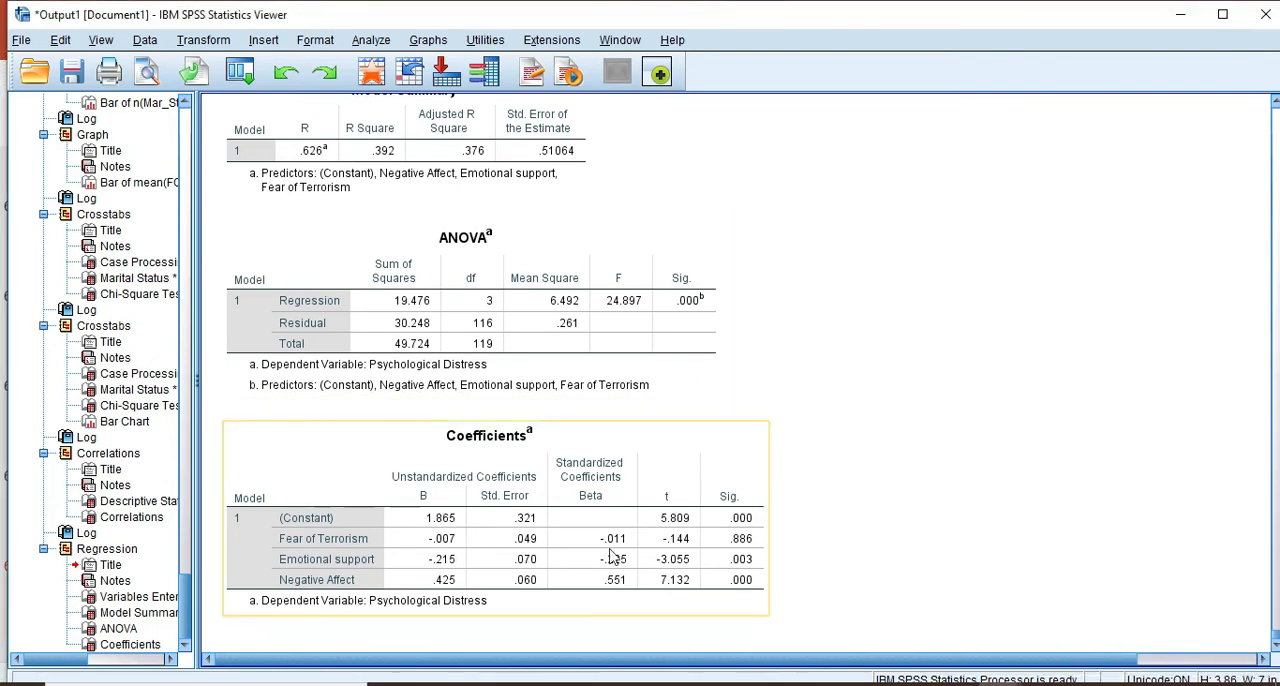
pyautogui.hotkey('alt', 'Tab')
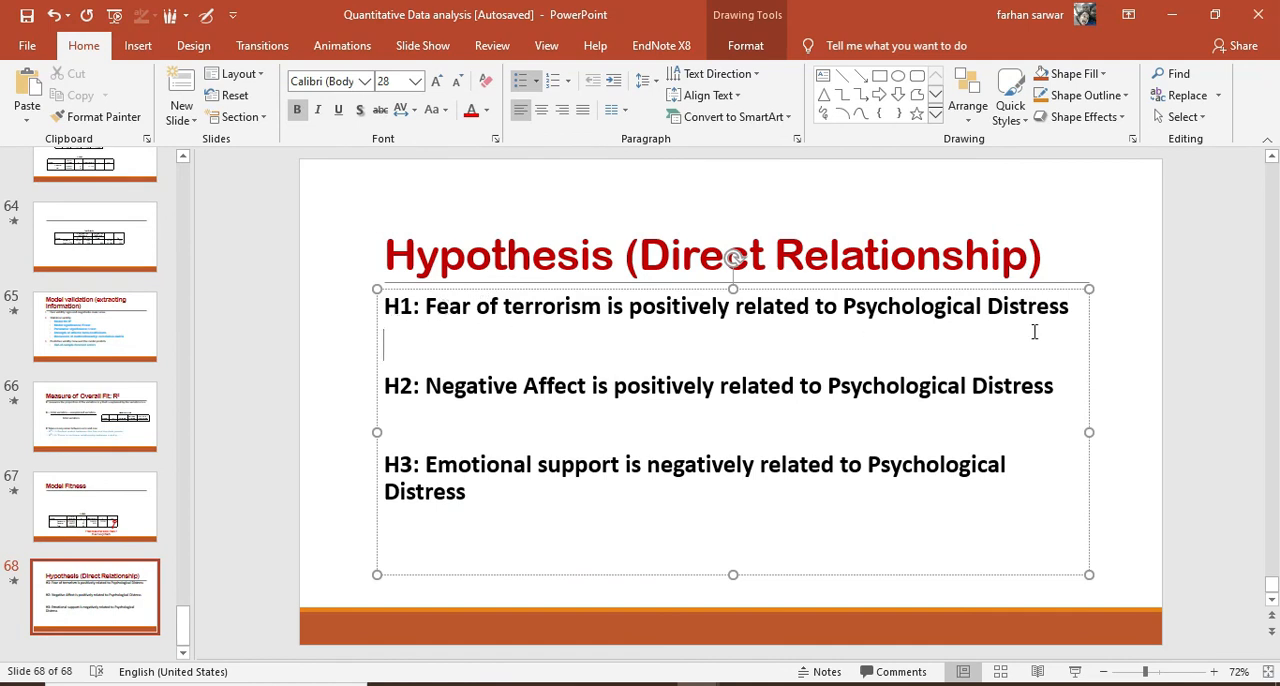
pyautogui.hotkey('alt', 'Tab')
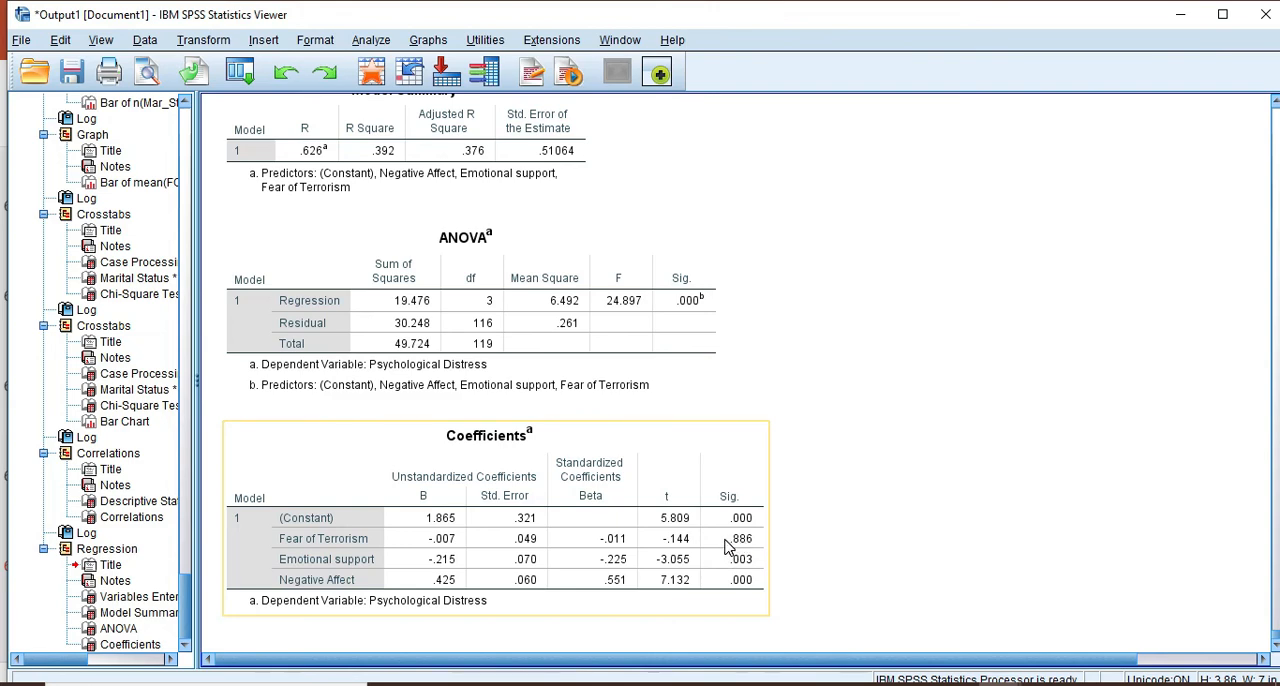
# Switch to the PowerPoint hypotheses slide and write "P=.886 which greater than 0.05 hence not significant" under H1
pyautogui.hotkey('alt', 'Tab')
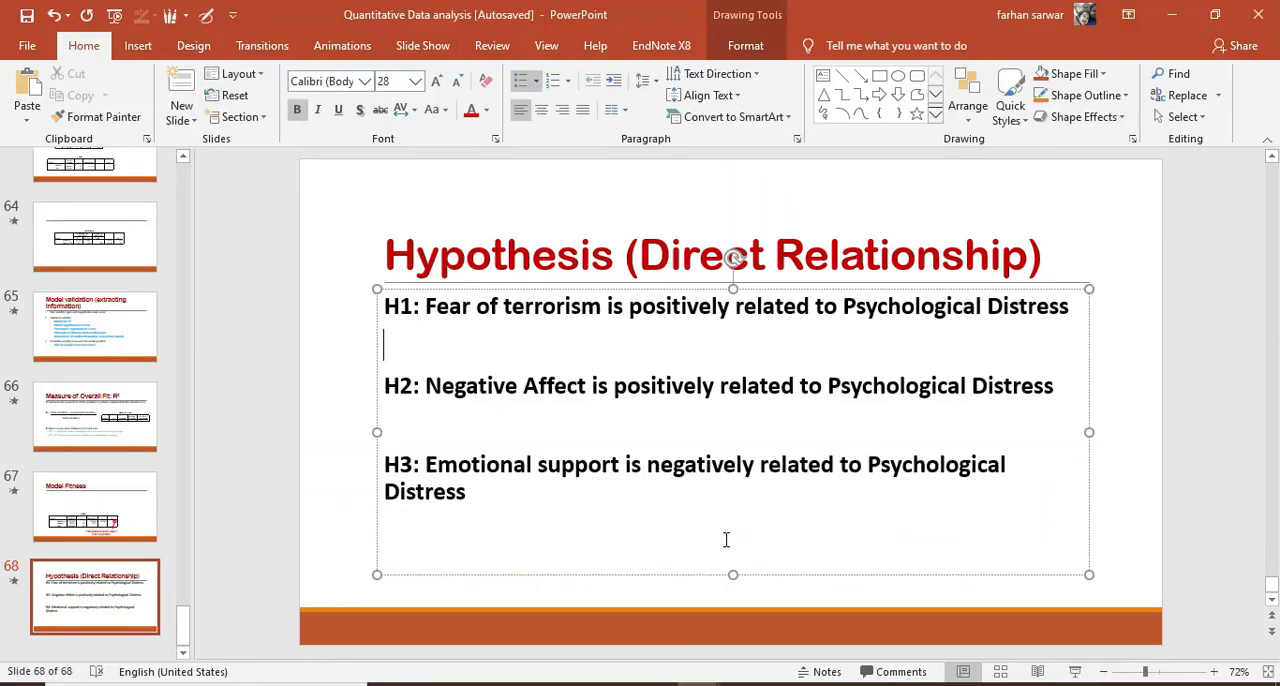
pyautogui.write('P')
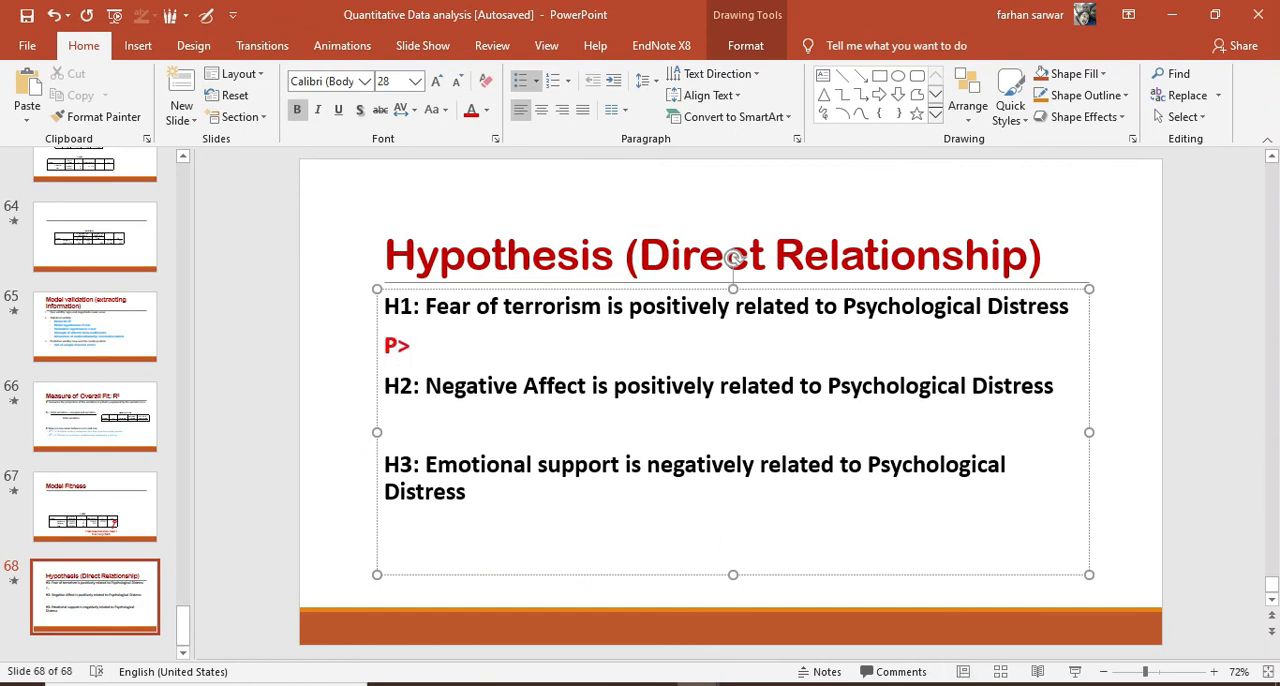
pyautogui.write('>')
pyautogui.press('BackSpace')
pyautogui.hotkey('alt', 'Tab')
pyautogui.hotkey('alt', 'Tab')
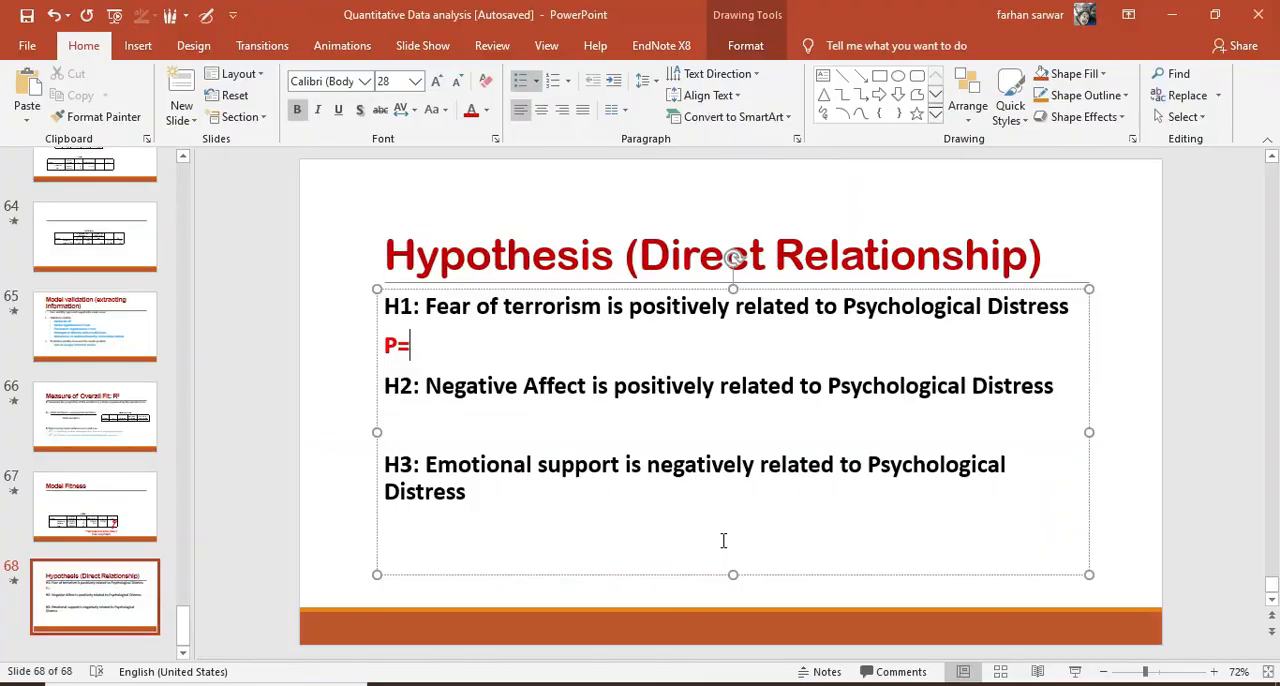
pyautogui.write('=.886')
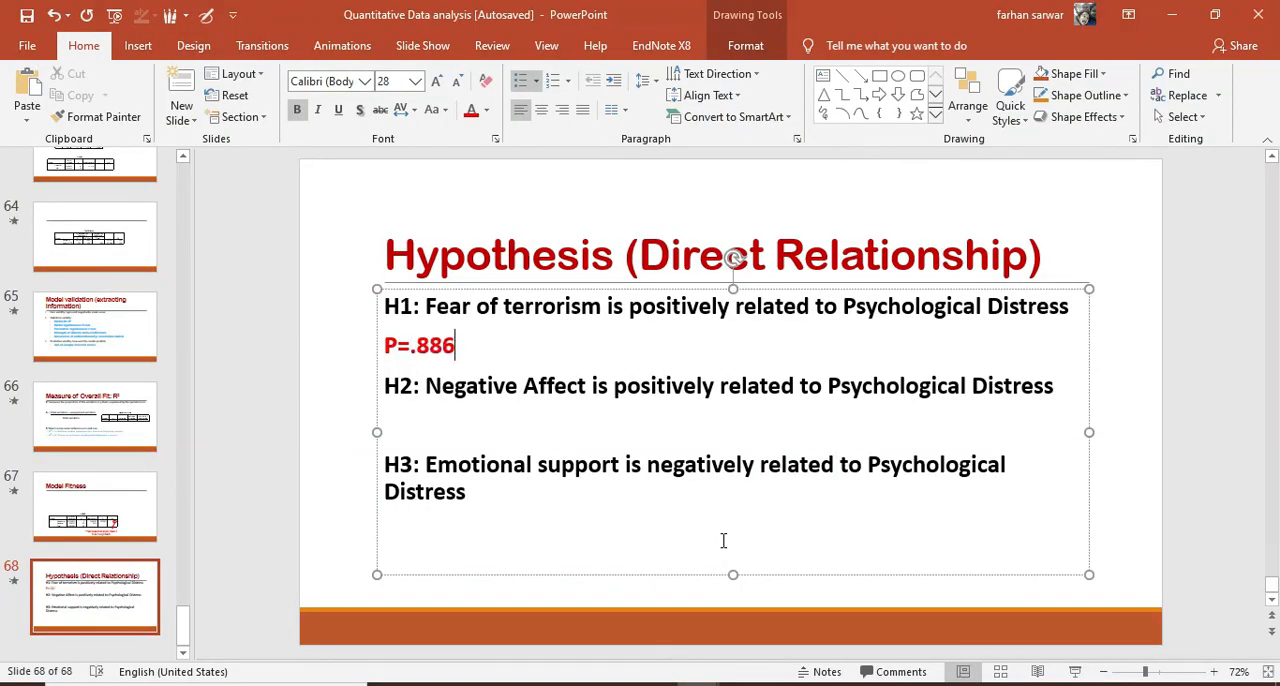
pyautogui.write(' which greater tha')
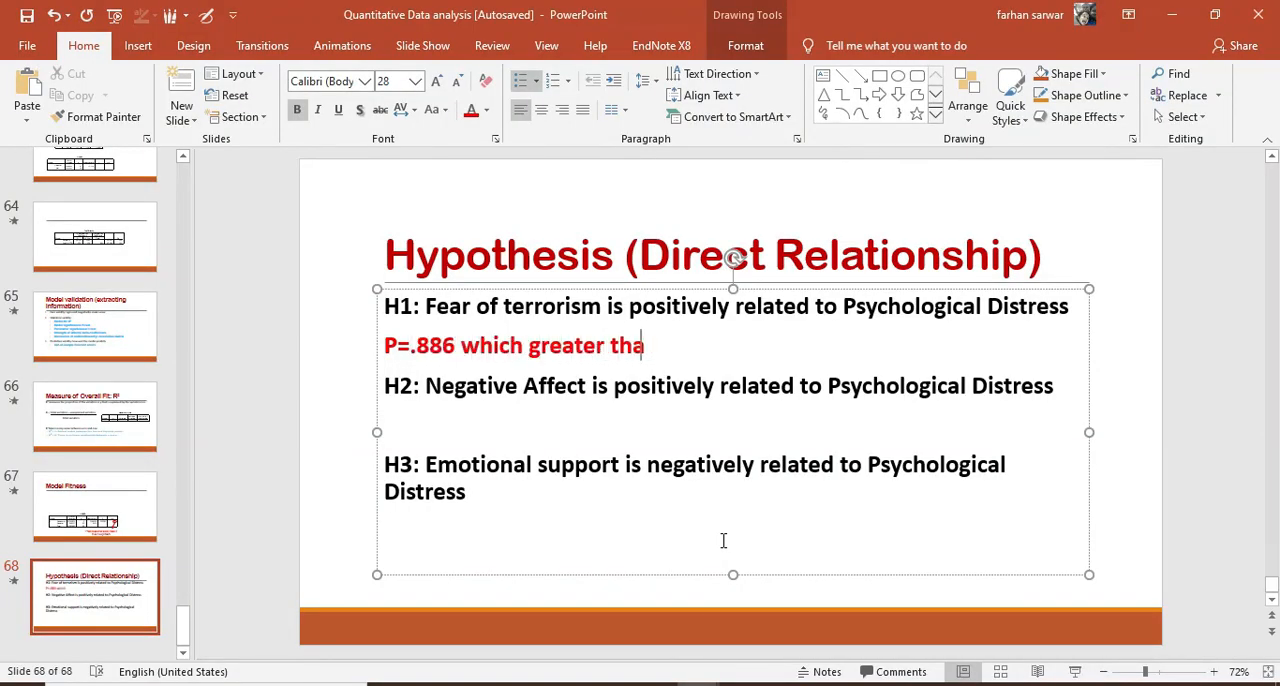
pyautogui.write('n 0.05')
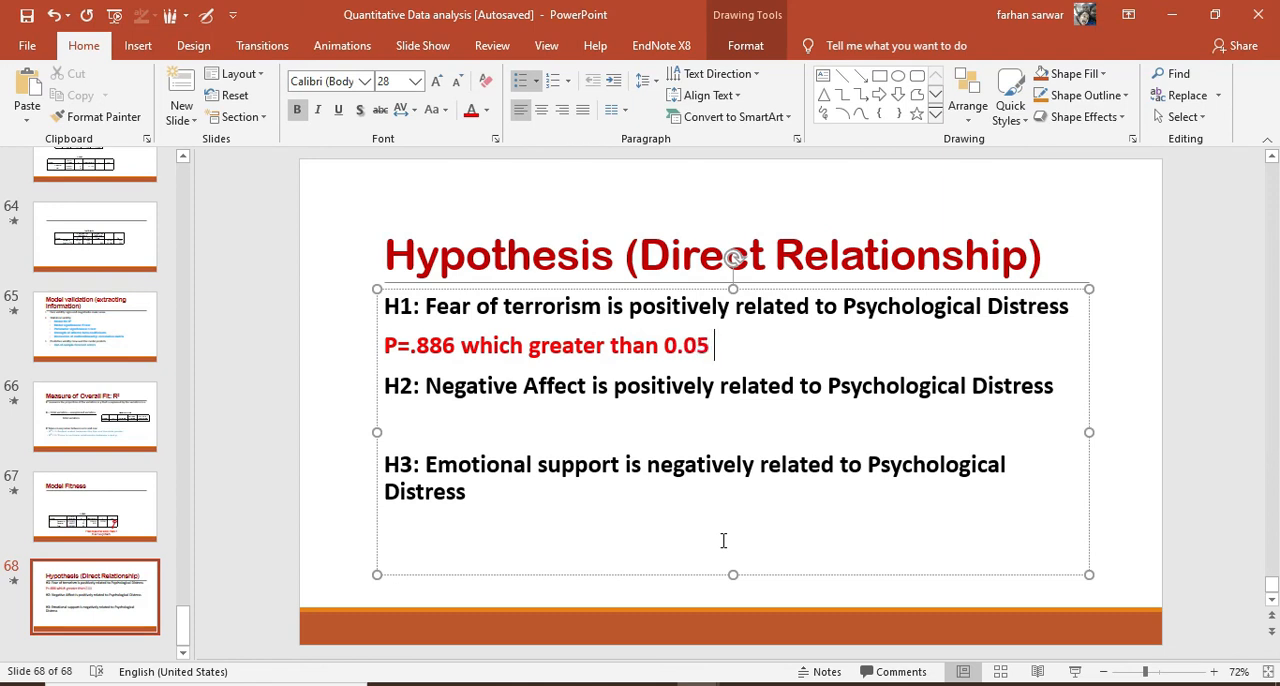
pyautogui.write(' hence not sign')
pyautogui.write('ificant')
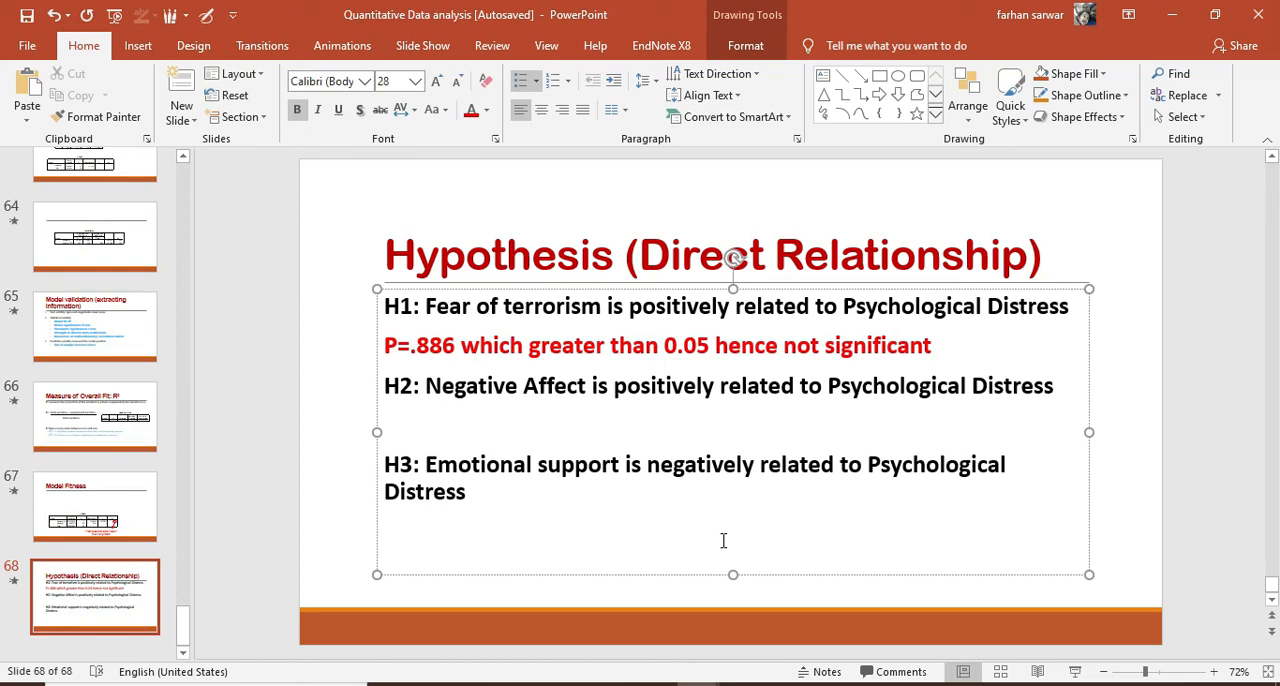
# Begin the result line under H2 on the hypotheses slide with "P"
pyautogui.click(400, 416)
pyautogui.write('P')
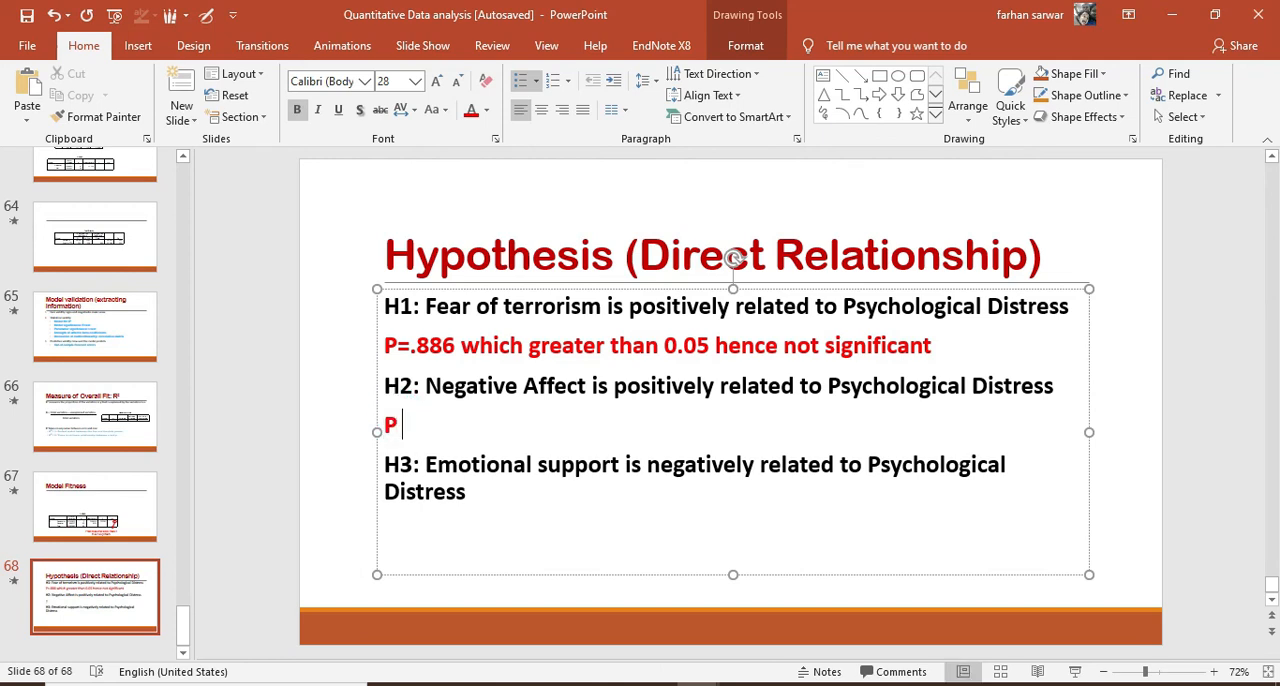